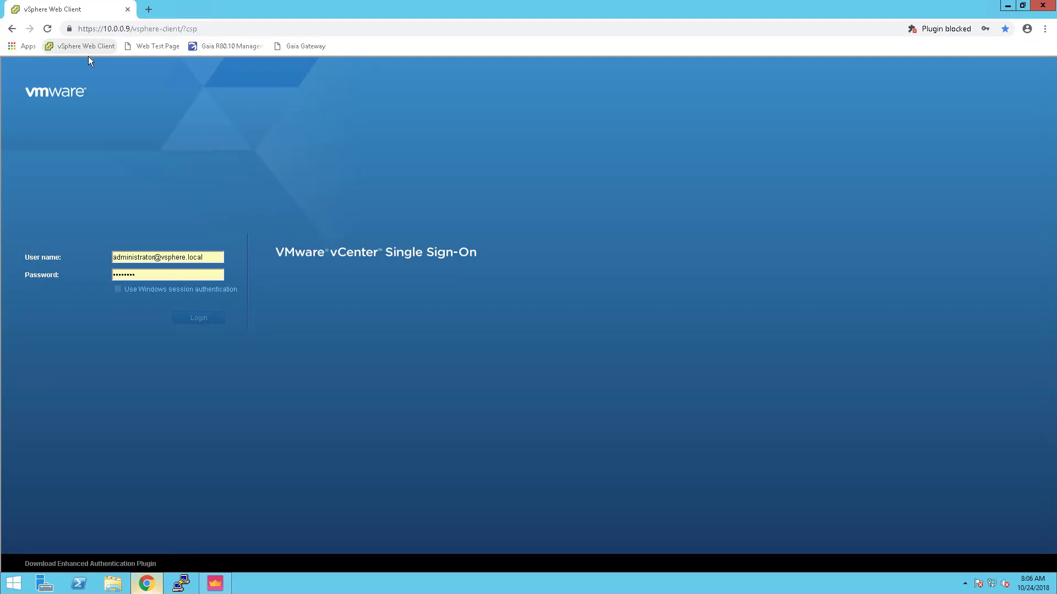
Log in to vCenter and view host 10.0.0.50's Datastores list showing datastore1
left_click(193, 318)
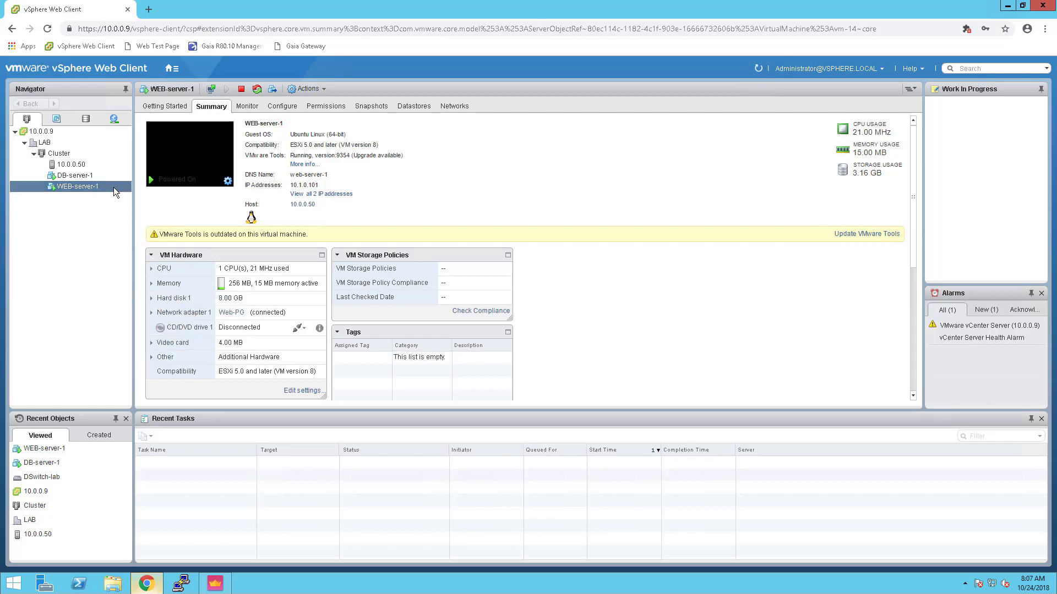
left_click(74, 166)
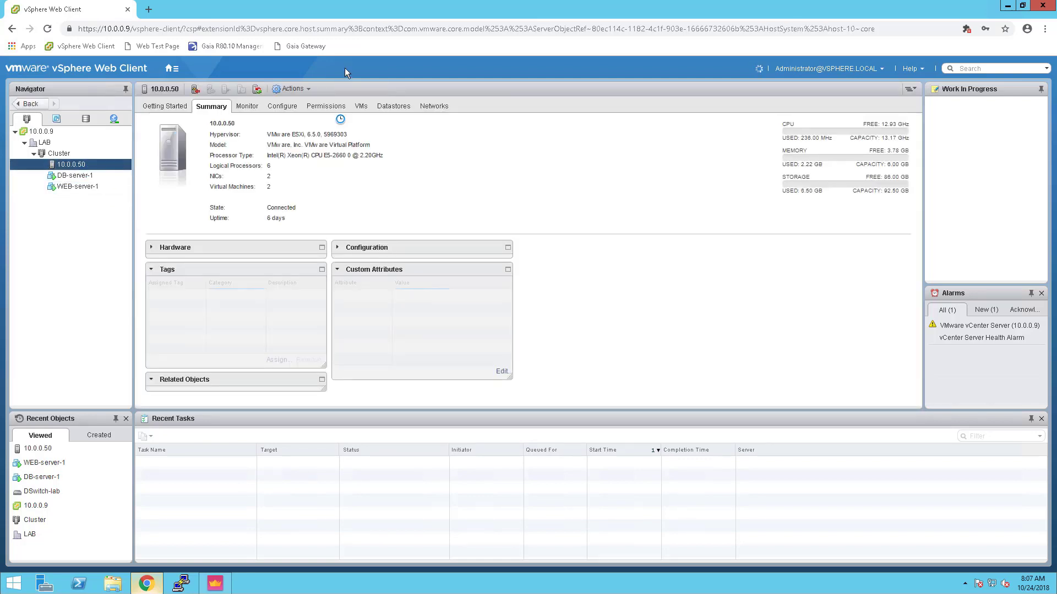
left_click(398, 108)
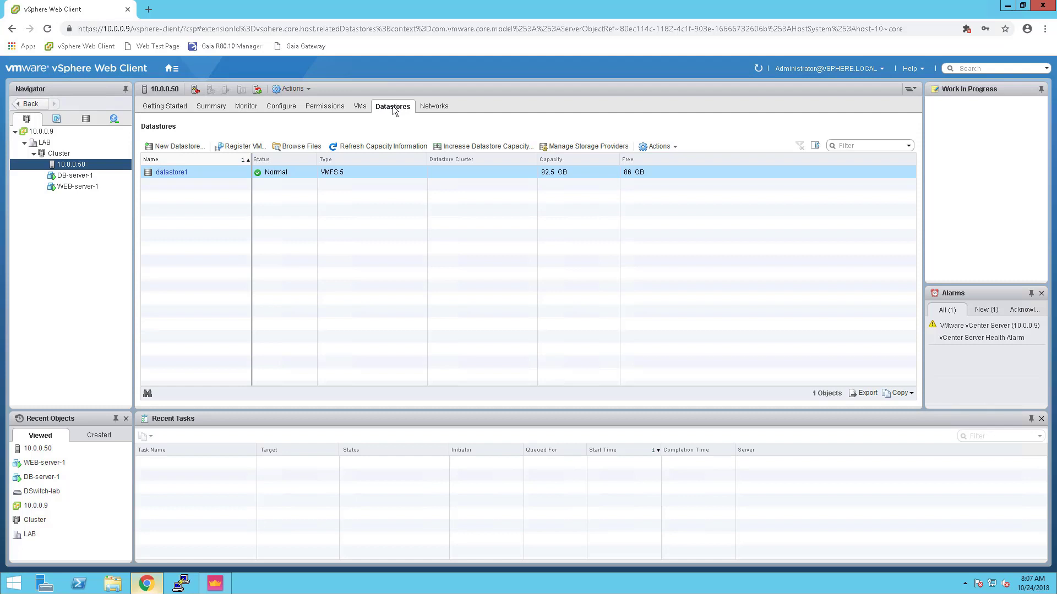
Browse datastore1's files, create a new folder named 'VE' and open it
left_click(301, 148)
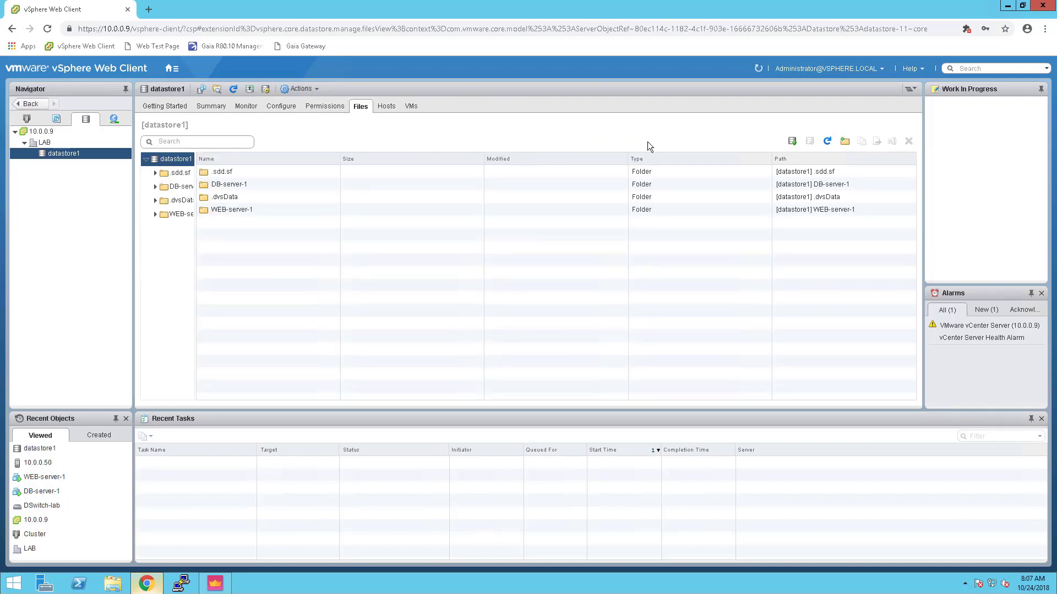
left_click(846, 142)
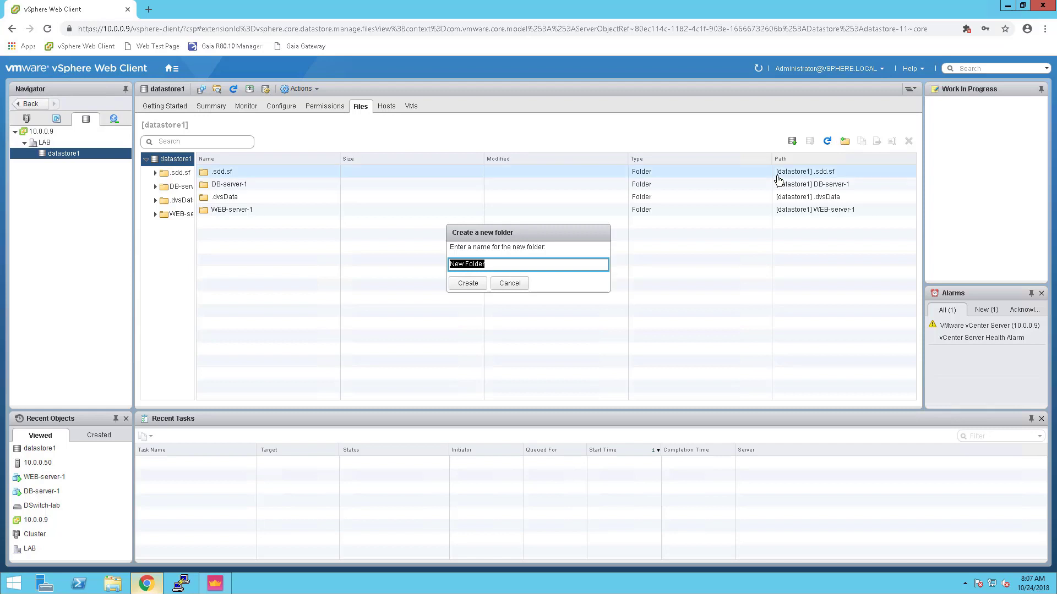
type("VE")
left_click(469, 283)
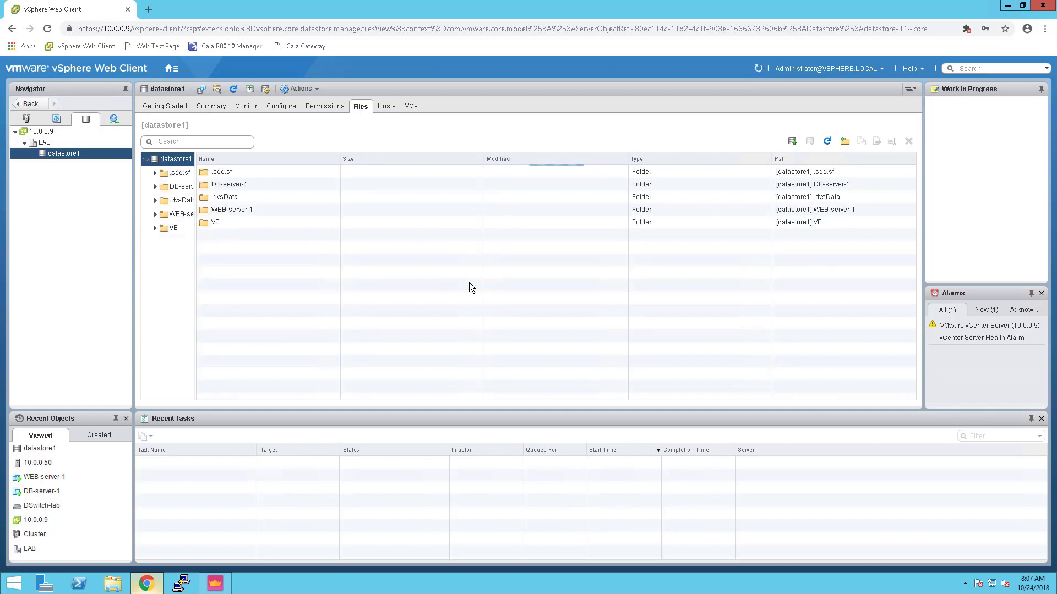
left_click(167, 230)
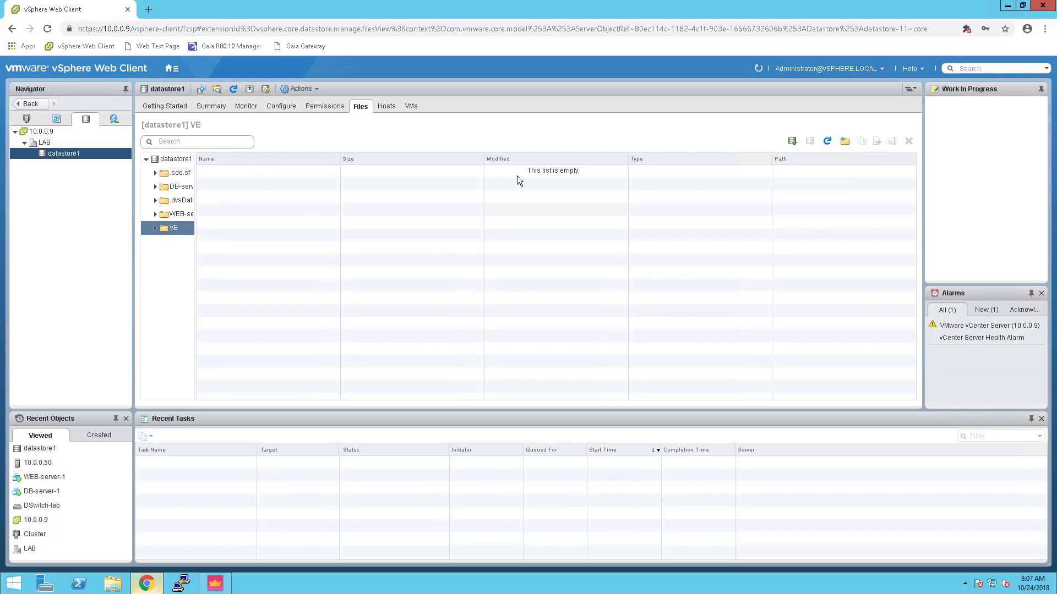
Upload Check_Point_R80.10_T421_Gaia.iso from Downloads > R80.10 ISO into the VE folder
left_click(792, 142)
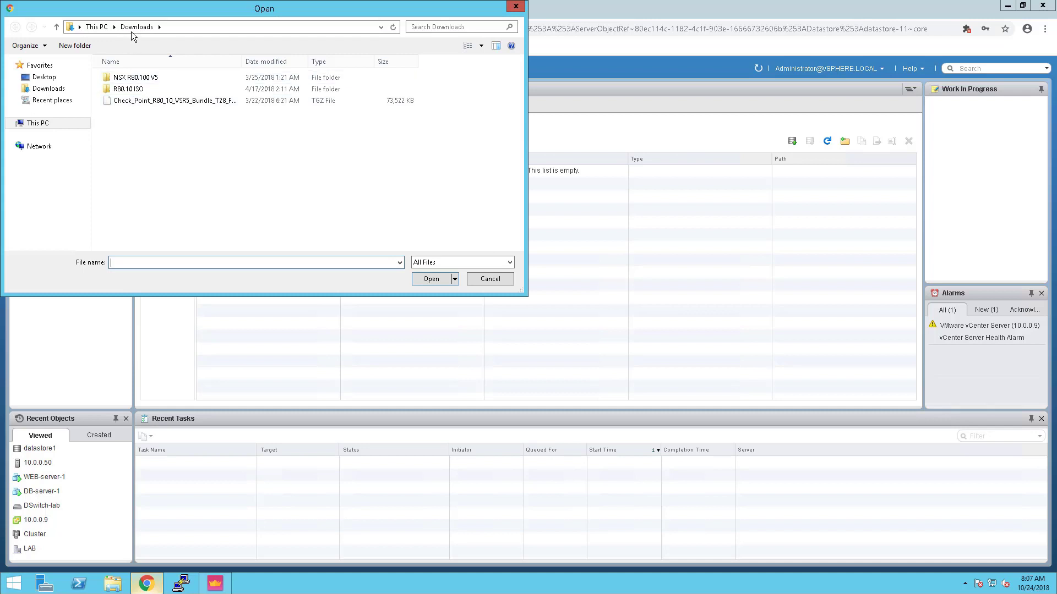
double_click(124, 89)
left_click(139, 81)
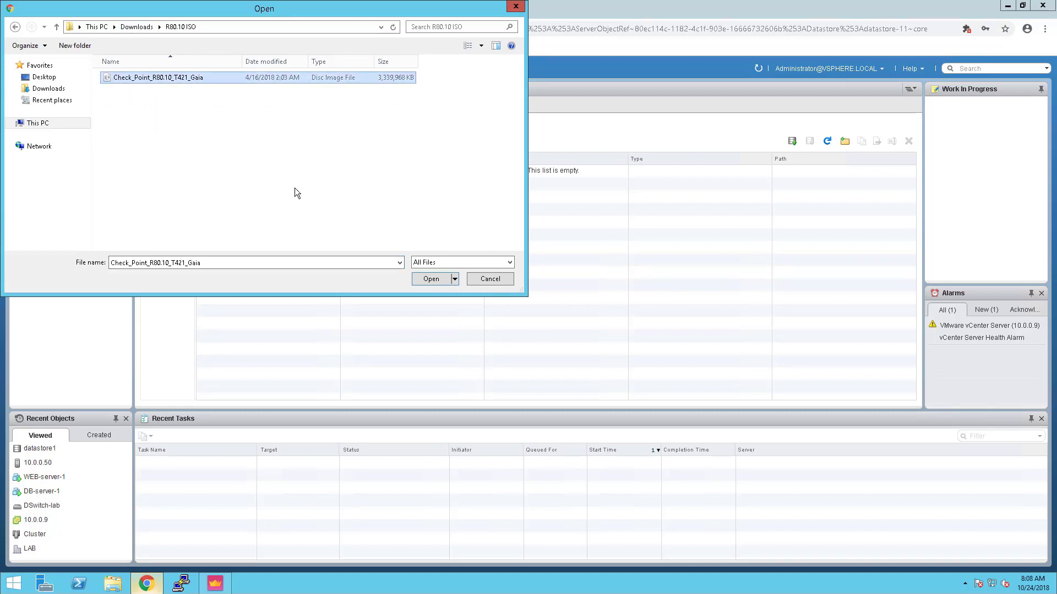
left_click(429, 279)
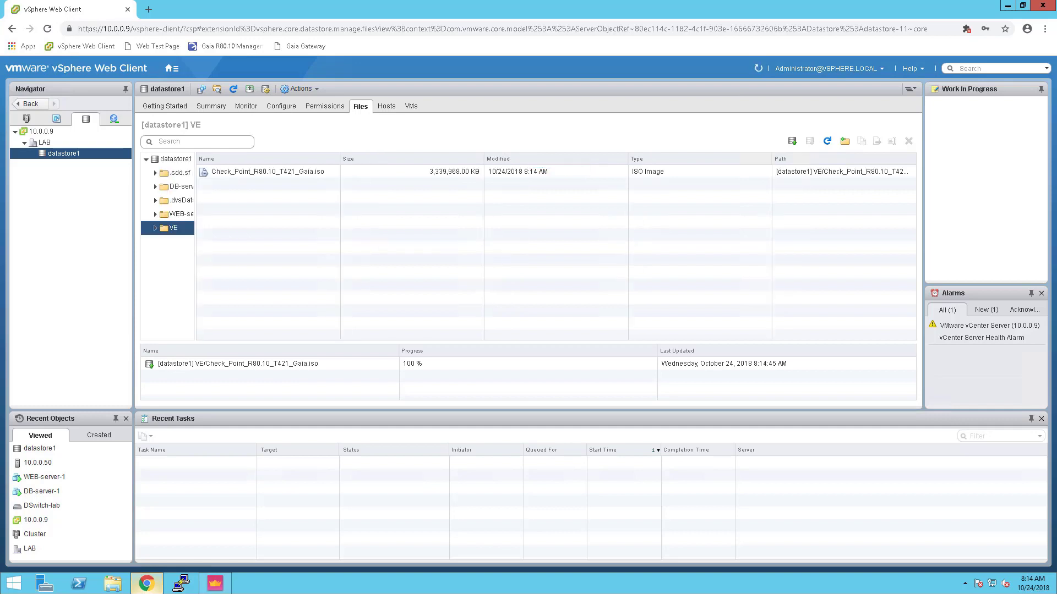
left_click(410, 369)
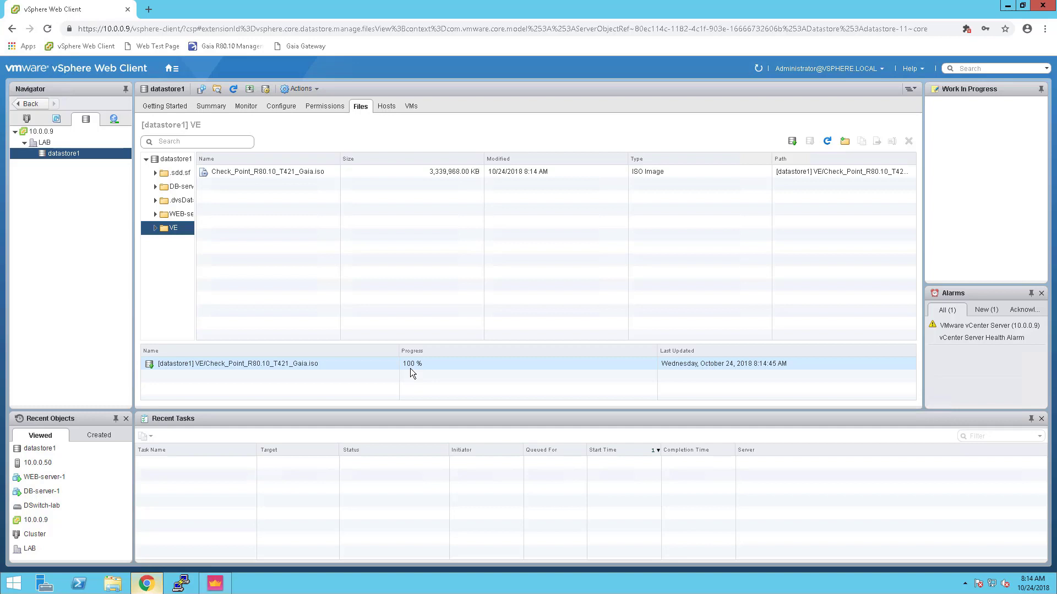
From Hosts and Clusters, start a New Virtual Machine wizard on Cluster to create a new VM
left_click(27, 120)
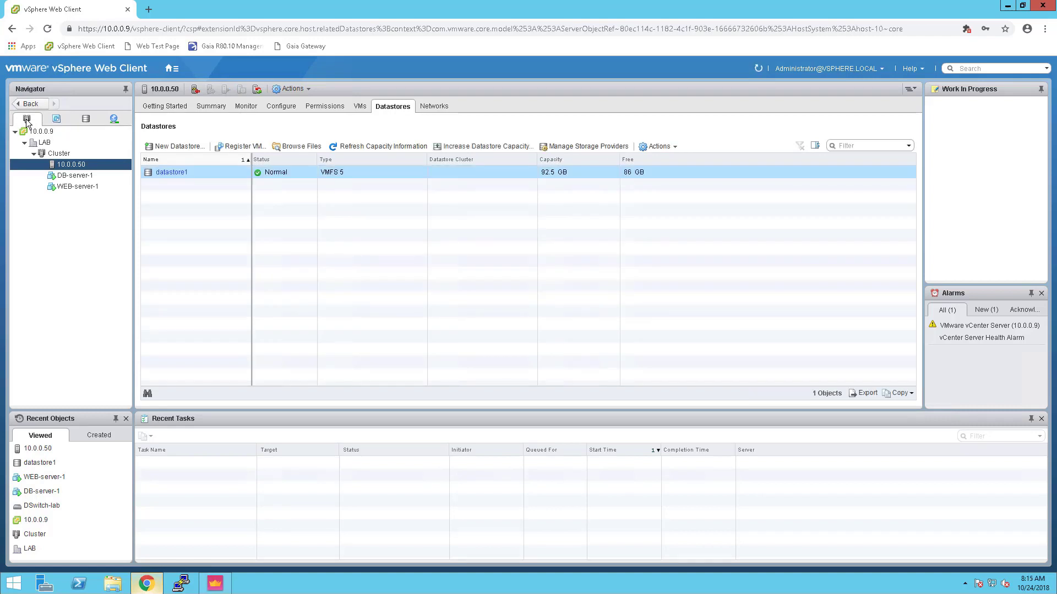
right_click(60, 153)
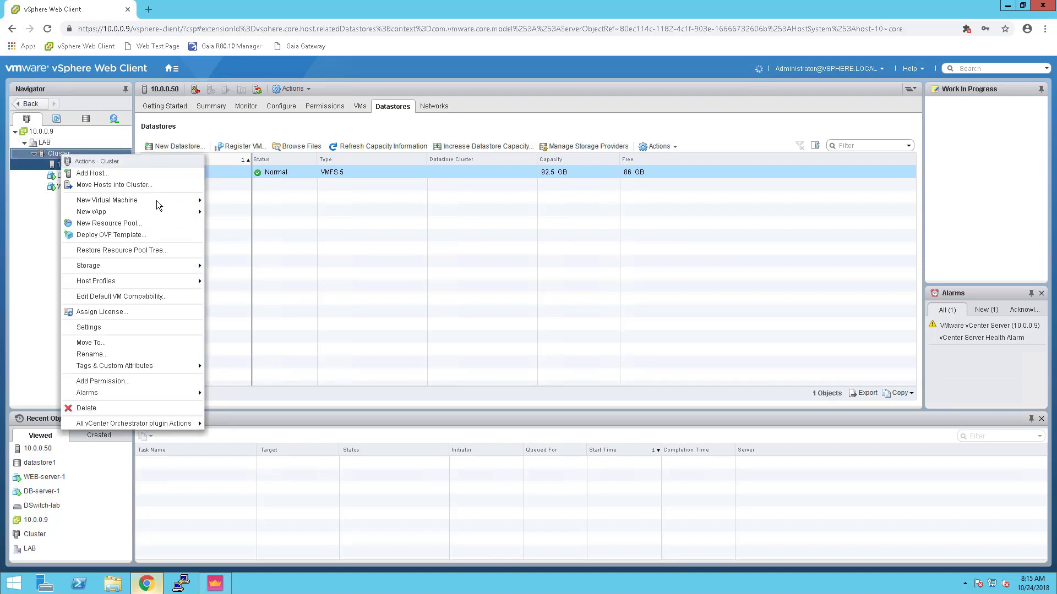
mouse_move(158, 204)
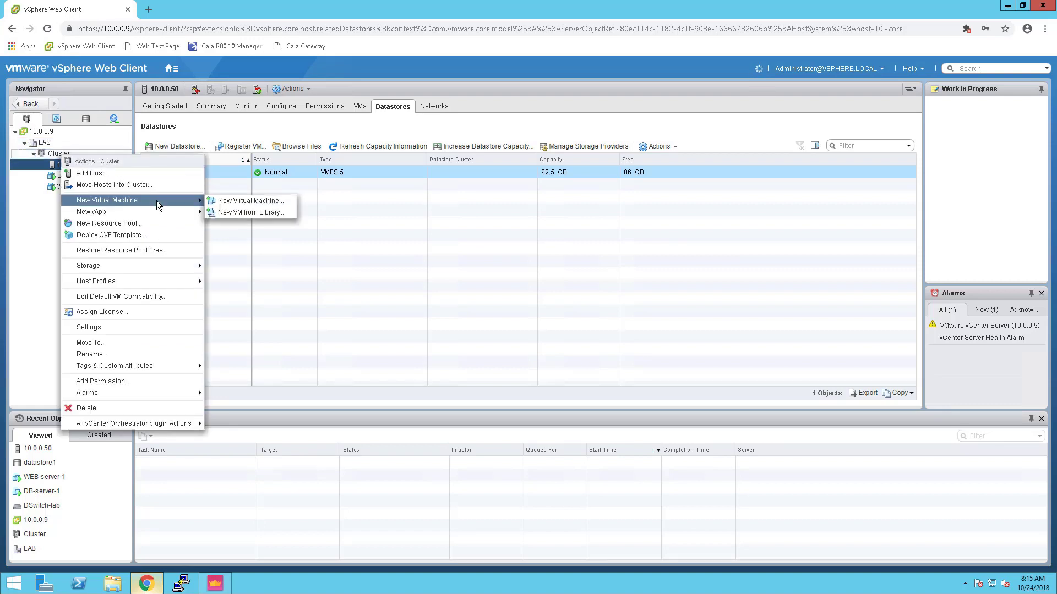
left_click(240, 201)
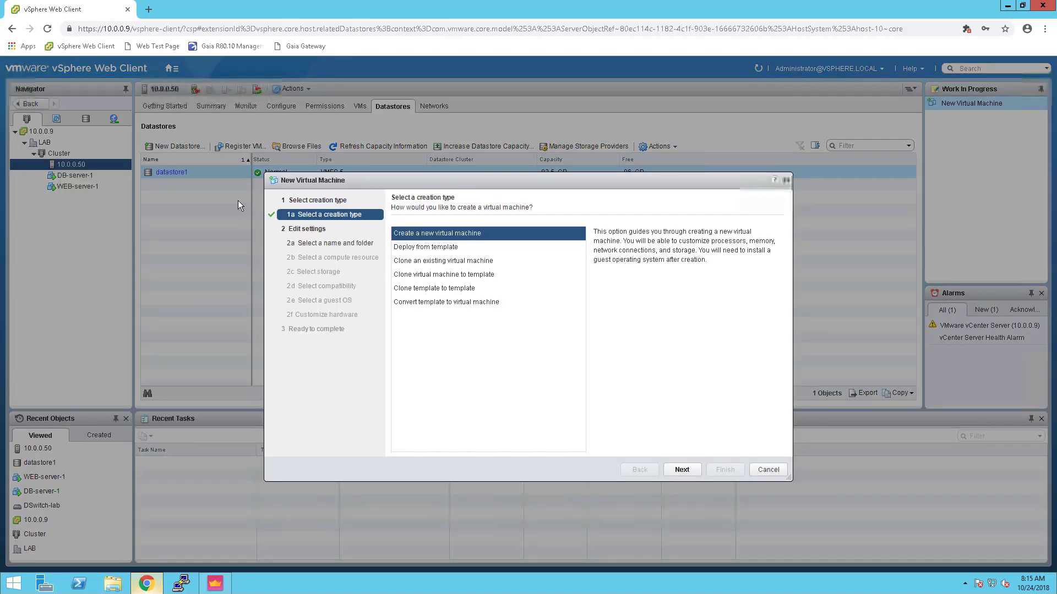
left_click(682, 470)
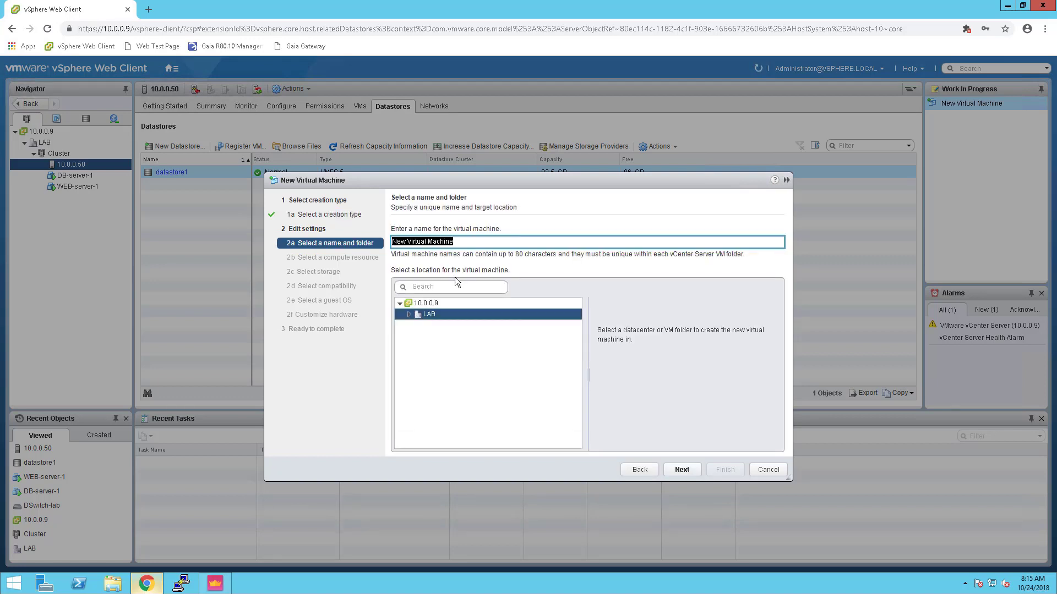
Name the VM 'Ve gateway' in LAB and run it on host 10.0.0.50
type("Ve gateway")
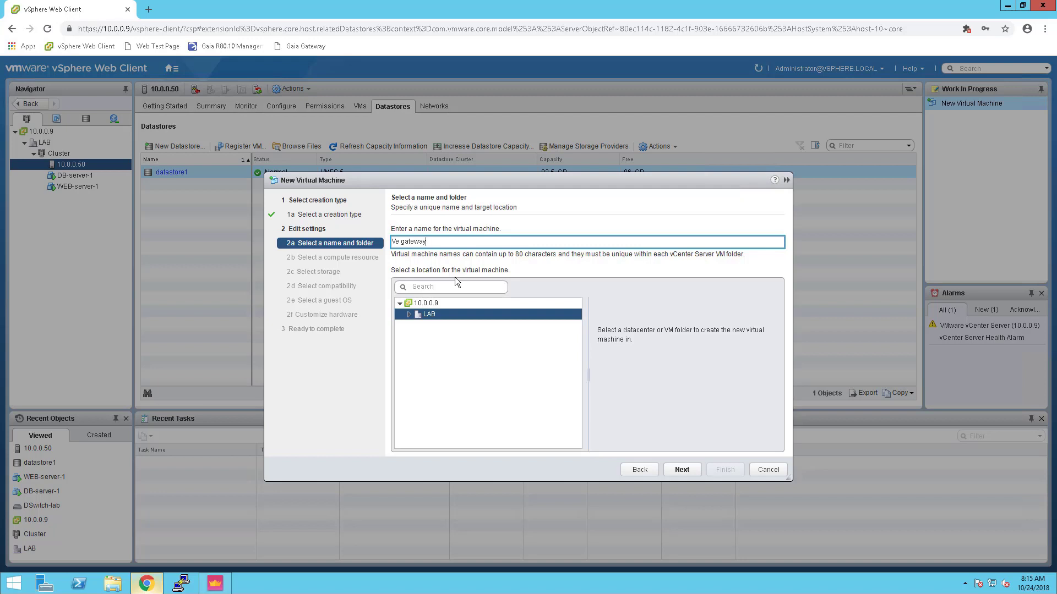
left_click(681, 473)
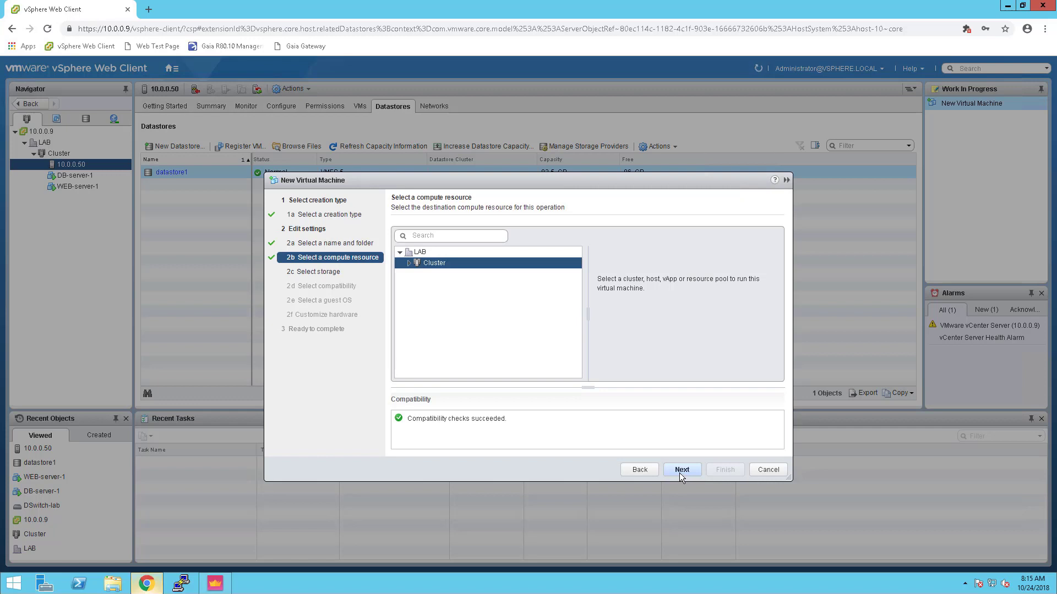
left_click(407, 263)
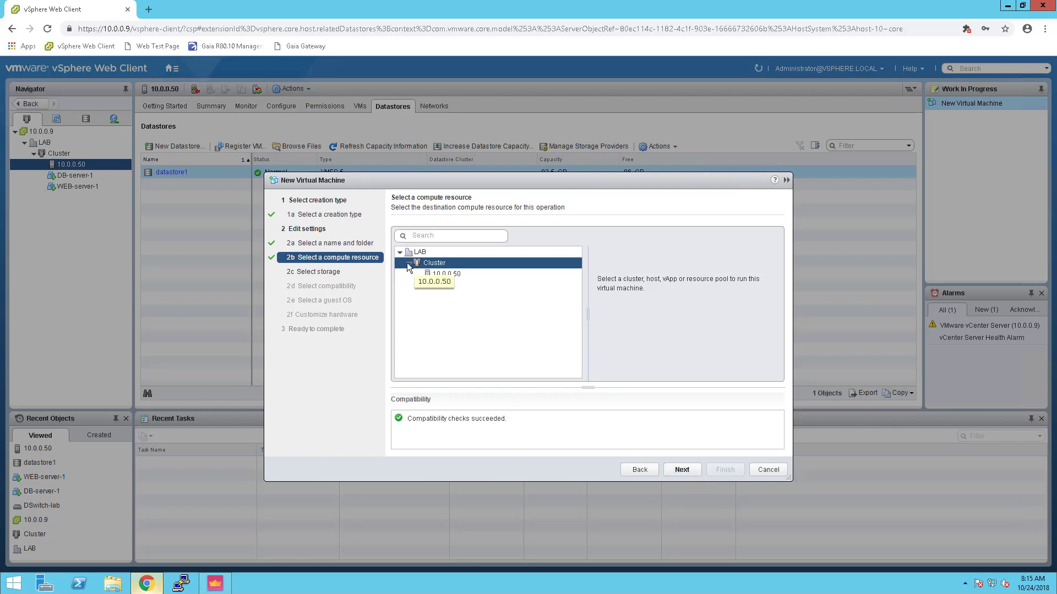
left_click(445, 275)
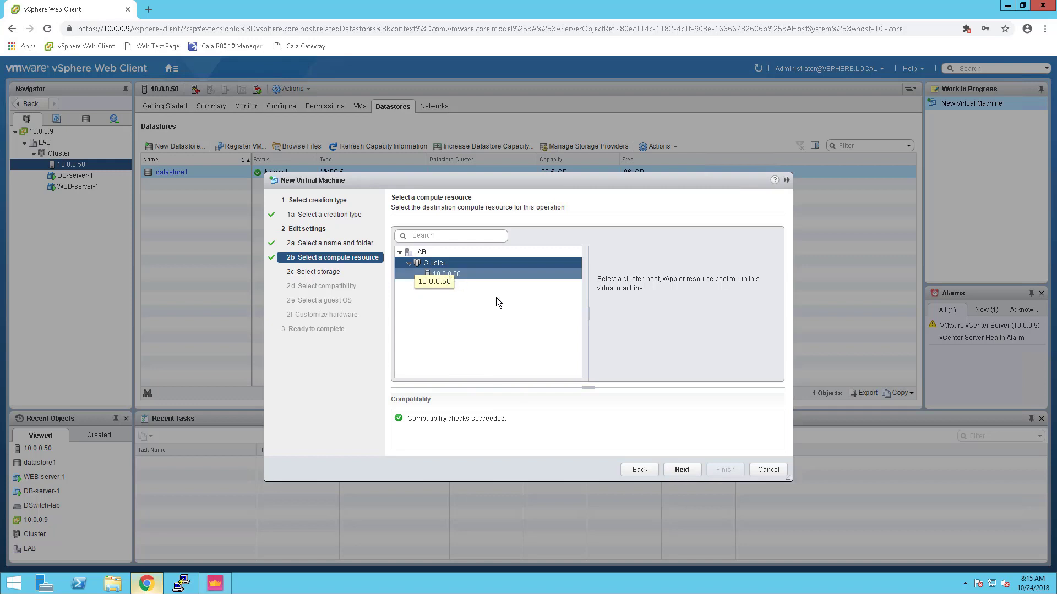
left_click(683, 470)
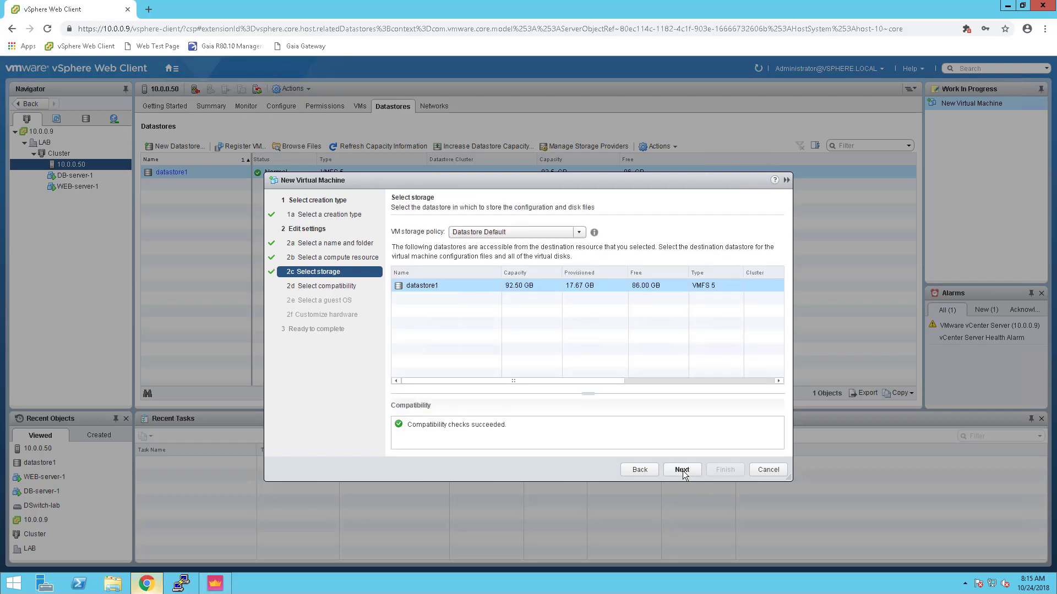
Keep datastore1 and ESXi 6.5 compatibility, and set guest OS to Other, FreeBSD (64-bit)
left_click(682, 470)
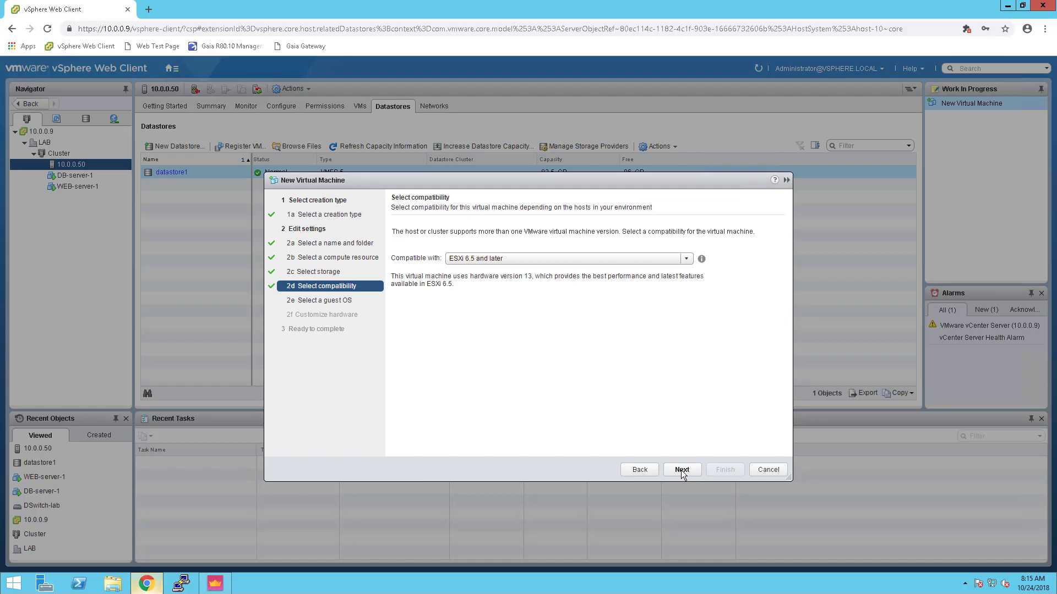
left_click(681, 470)
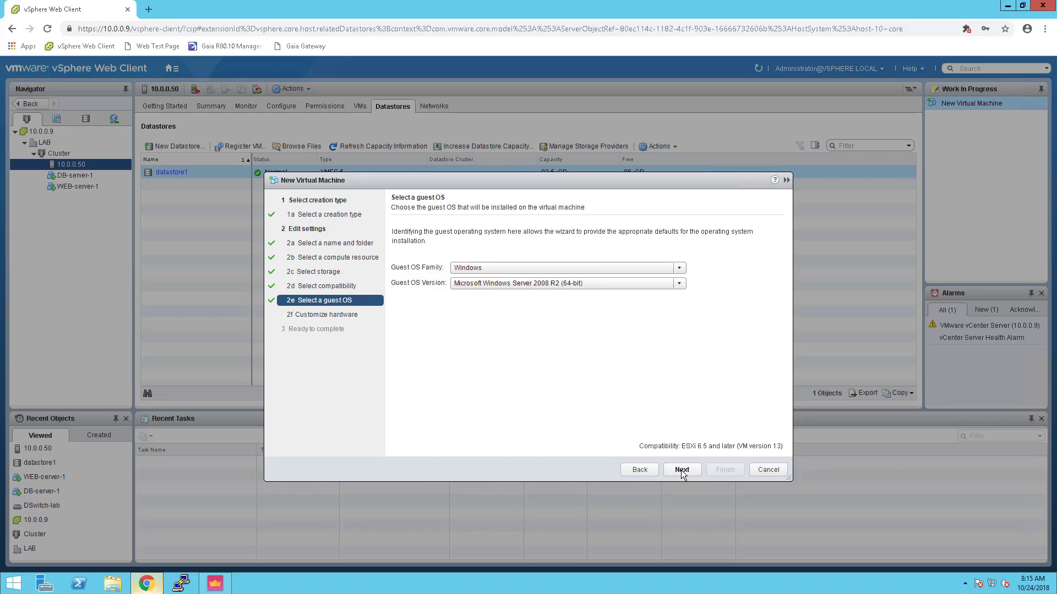
left_click(591, 267)
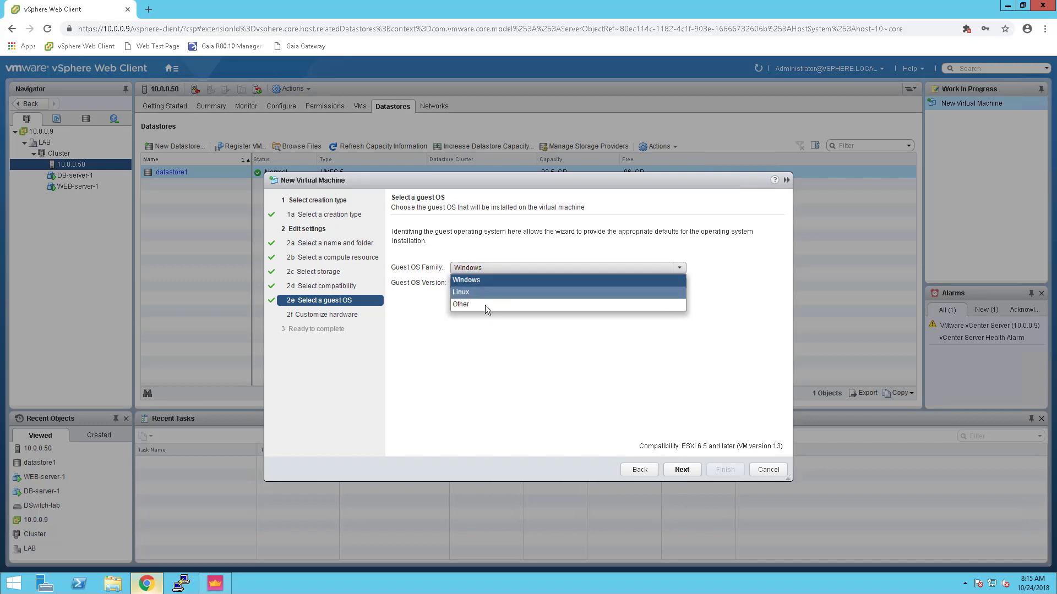
left_click(485, 306)
left_click(485, 283)
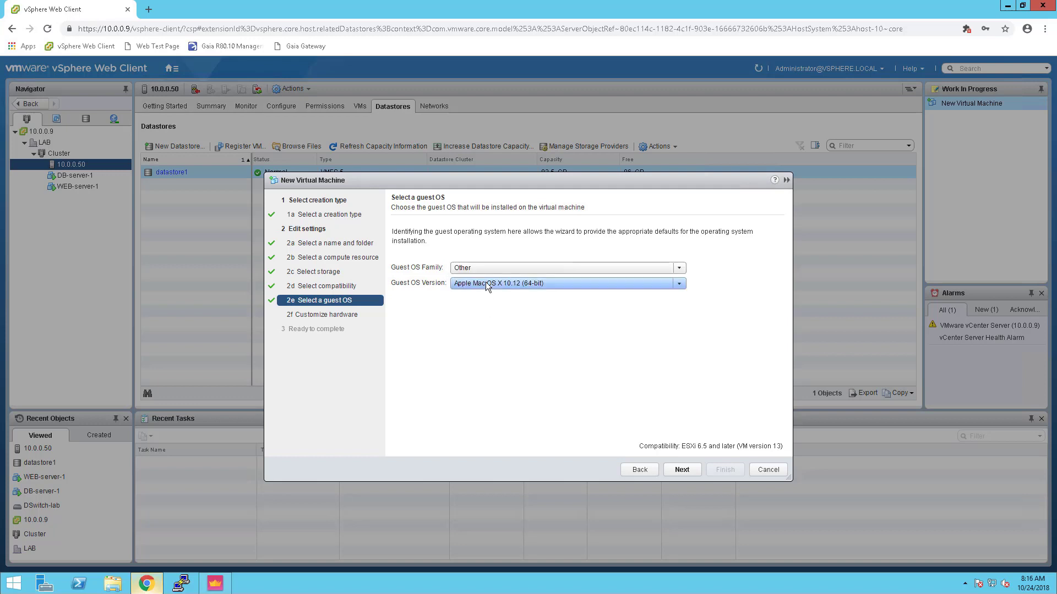
scroll(490, 324, "down", 1)
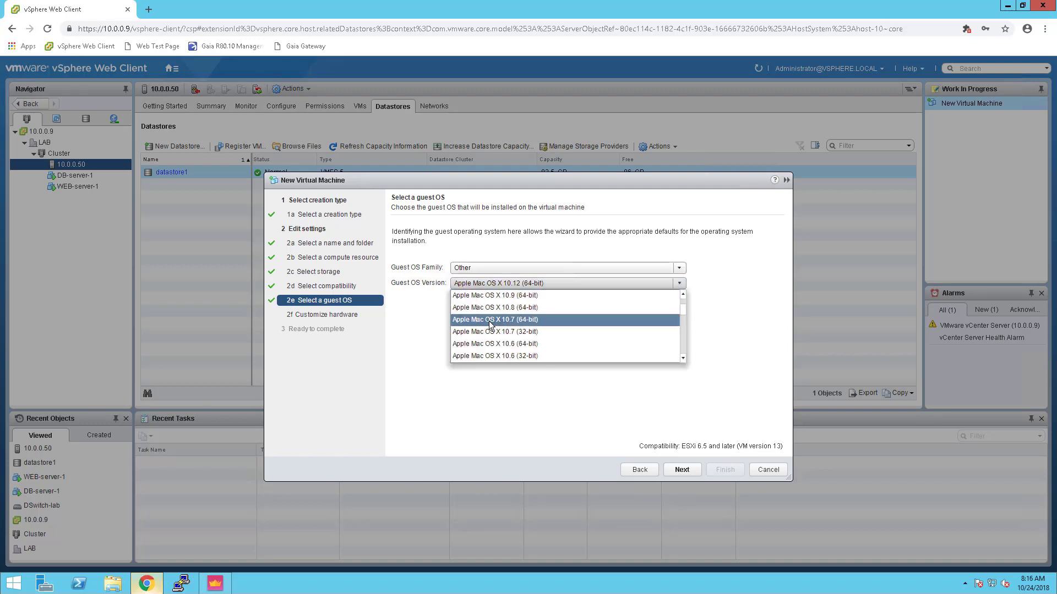
scroll(489, 321, "down", 1)
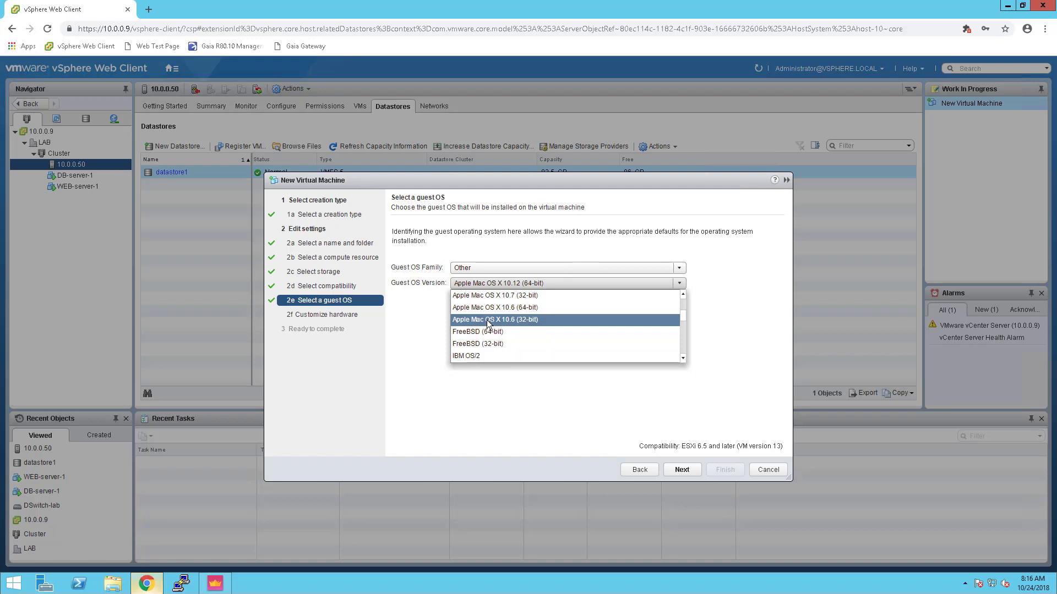
scroll(489, 322, "down", 1)
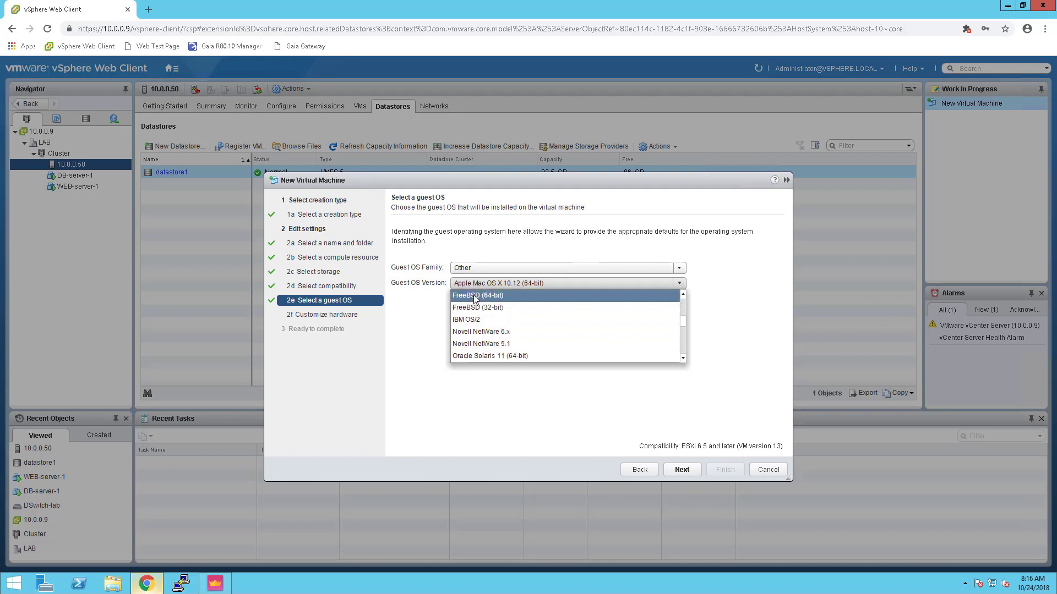
left_click(473, 296)
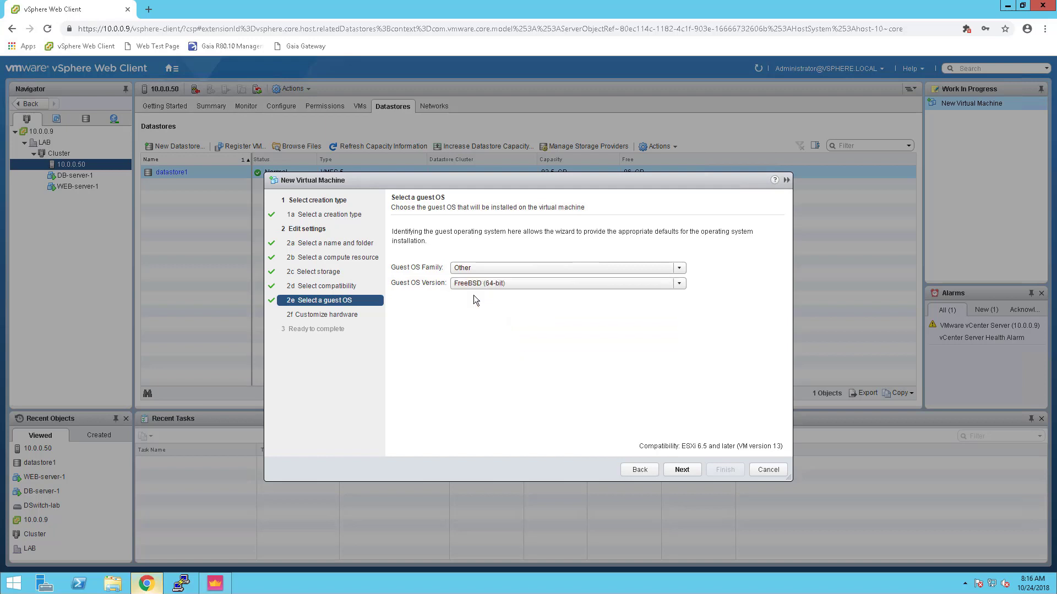
left_click(681, 468)
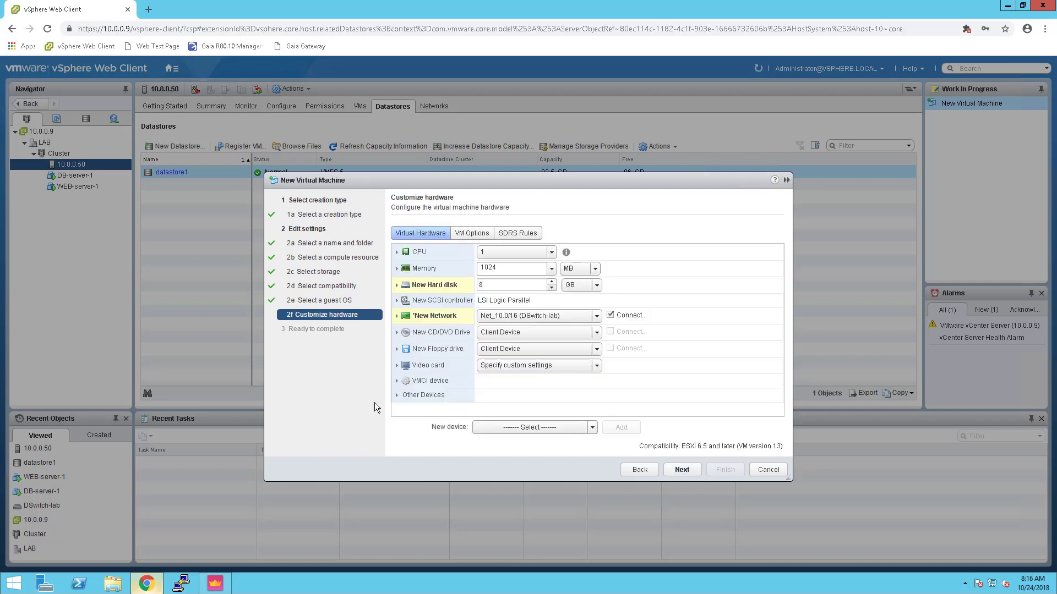
Give the new virtual machine 2 CPUs
left_click(486, 252)
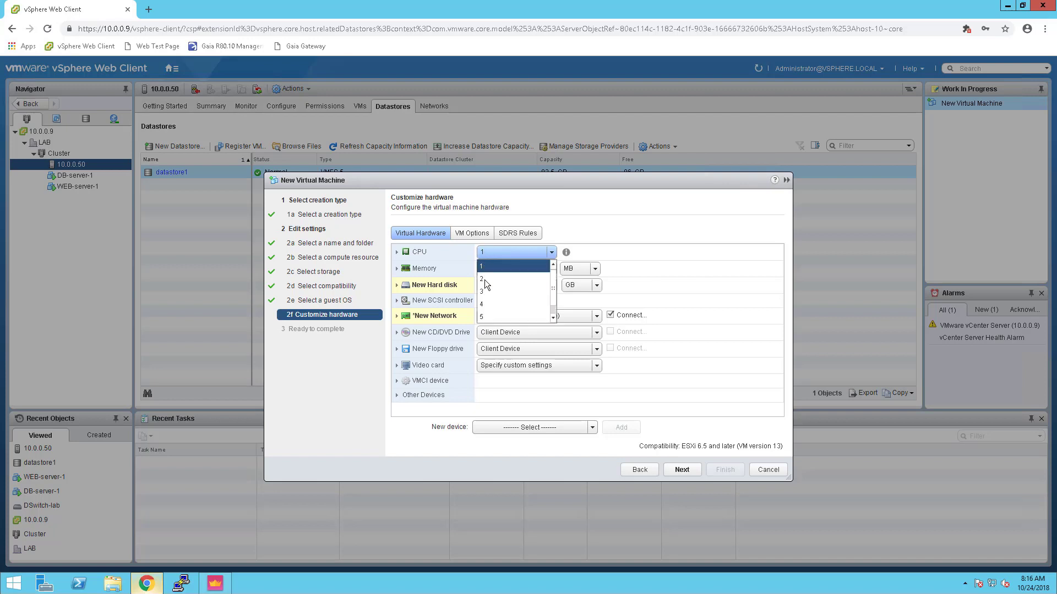
left_click(485, 280)
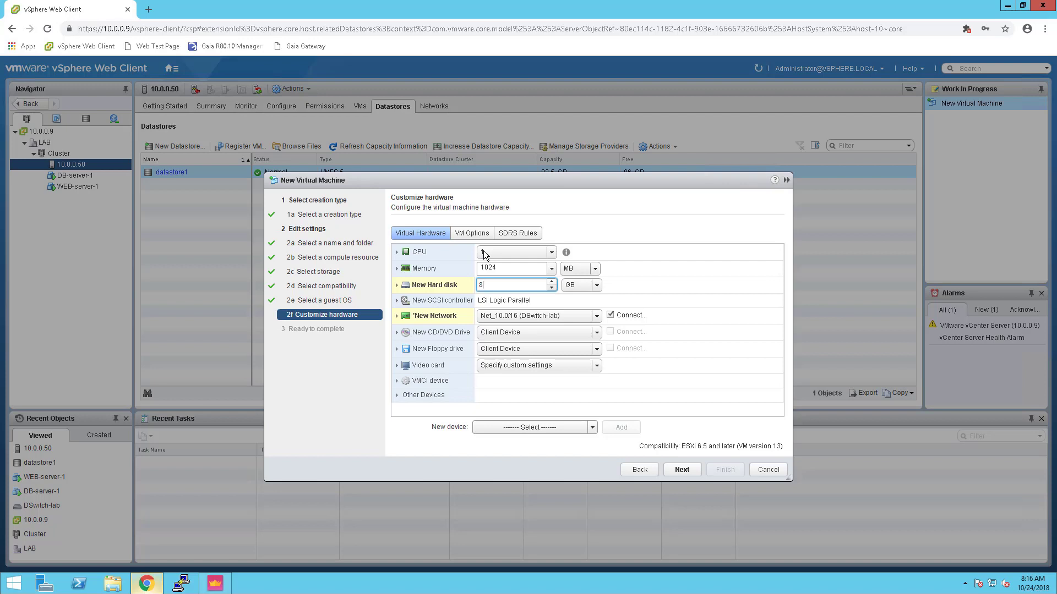
left_click(484, 253)
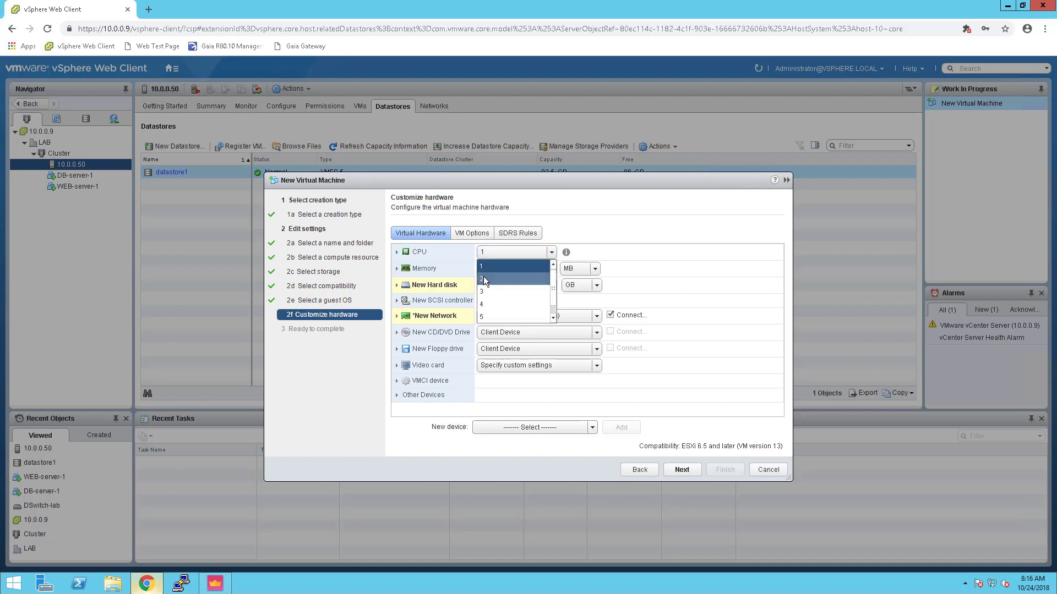
left_click(483, 278)
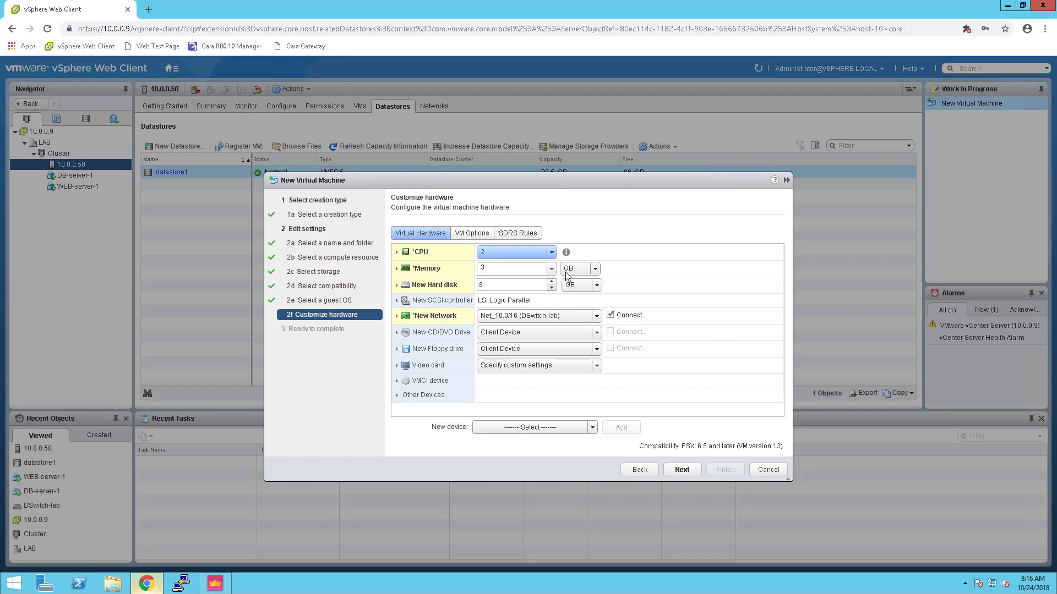
Make the new hard disk 80 GB with thin provisioning
left_click(497, 287)
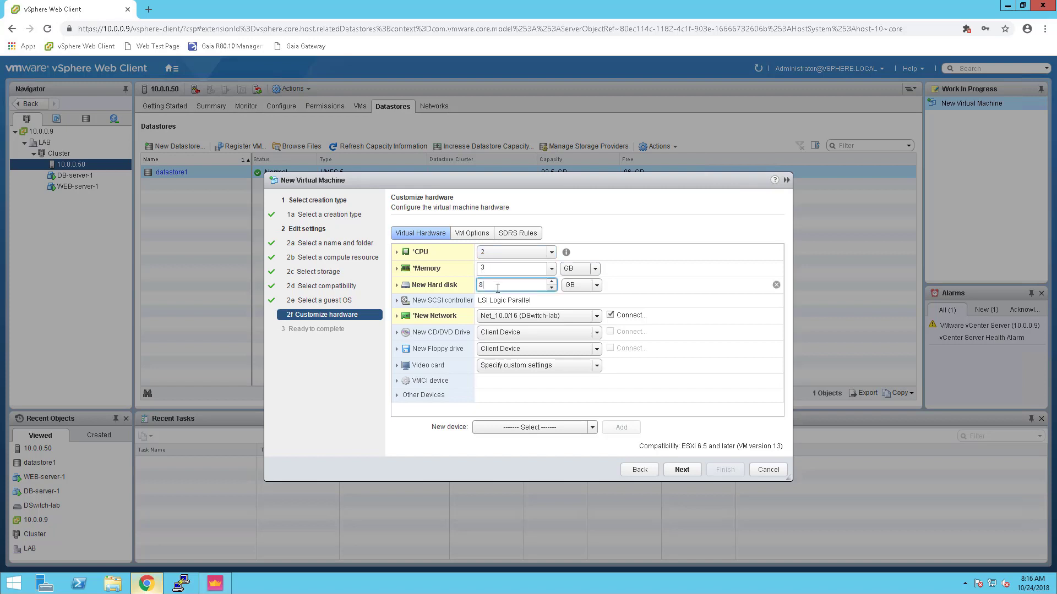
type("0")
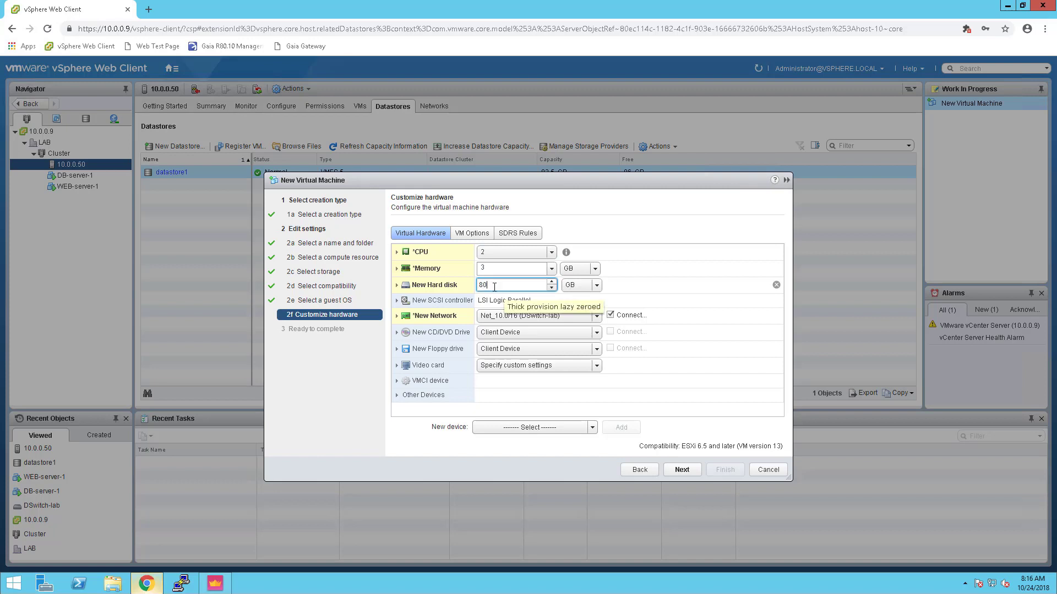
left_click(397, 285)
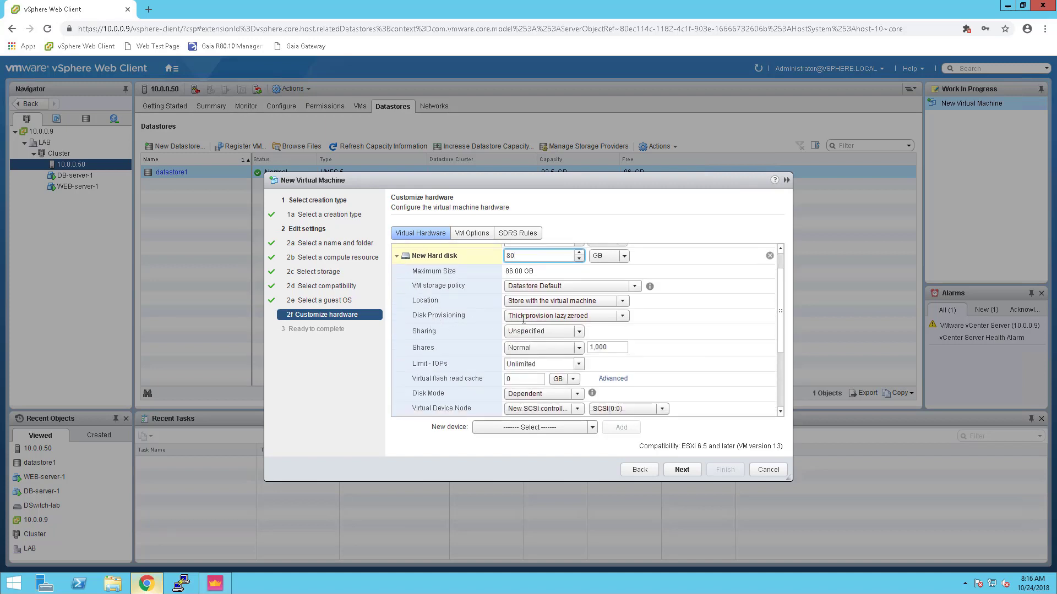
left_click(622, 317)
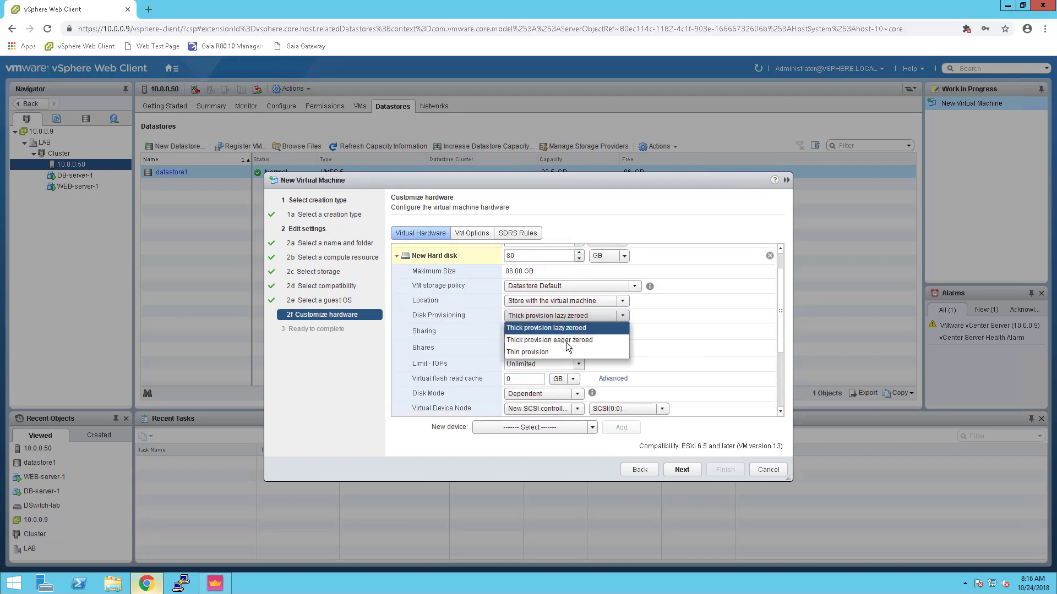
left_click(540, 352)
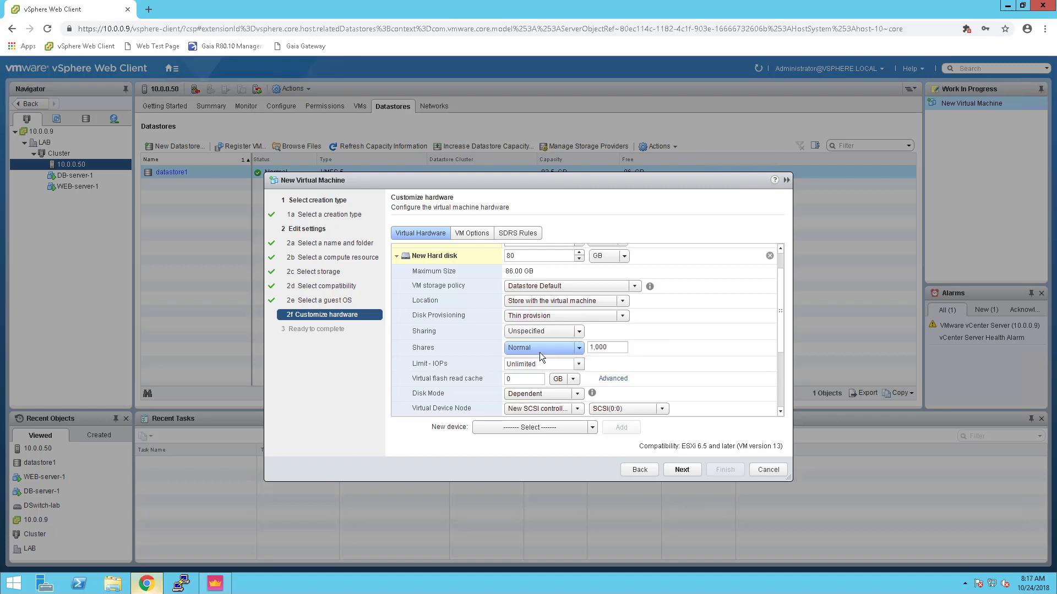
left_click(396, 258)
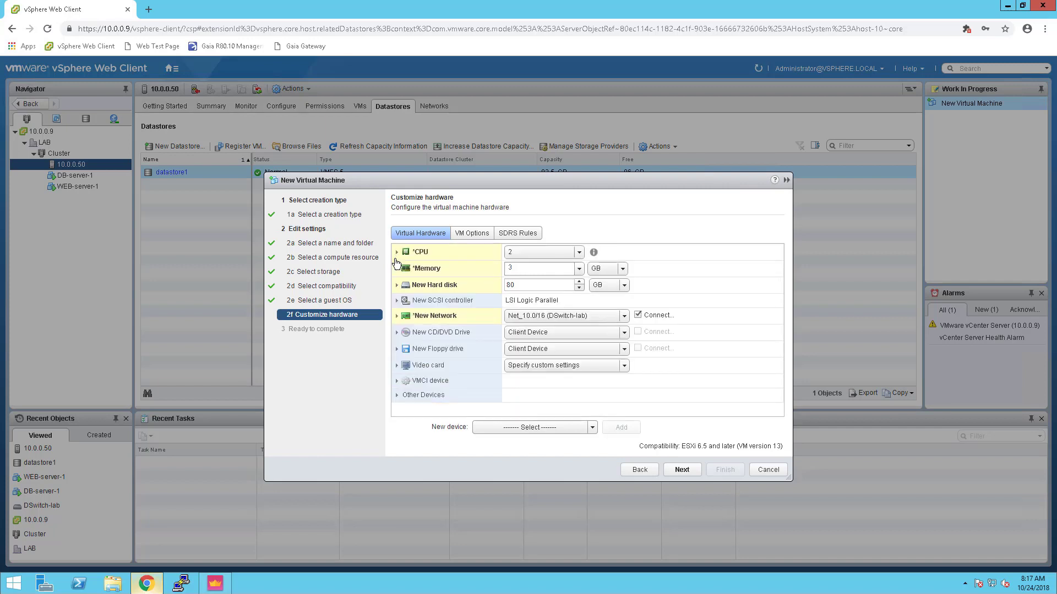
Set the CD/DVD drive to Datastore ISO File Check_Point_R80.10_T421_Gaia.iso from datastore1's VE folder
left_click(396, 333)
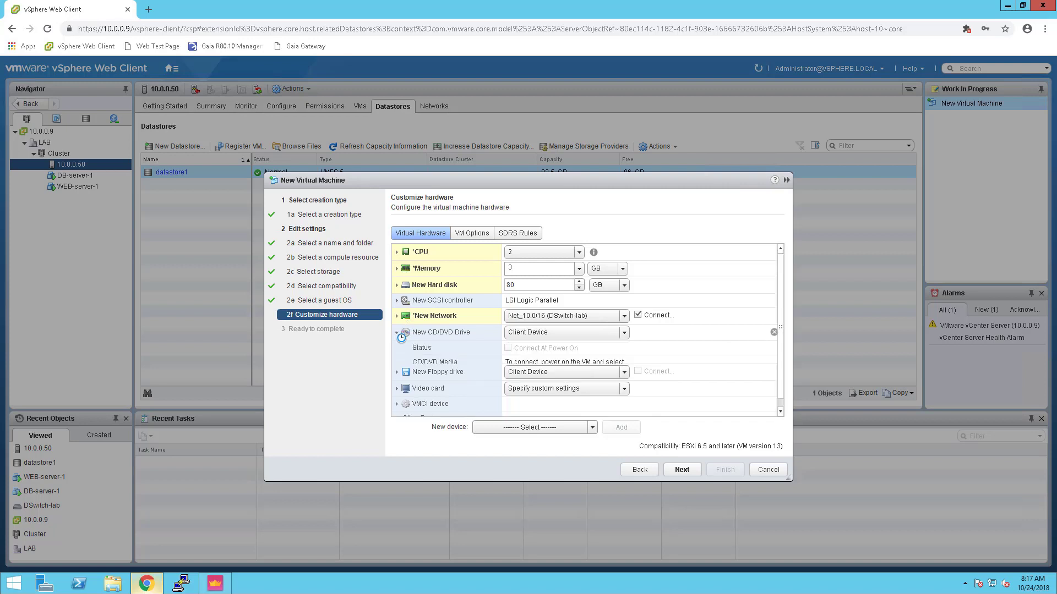
left_click(549, 333)
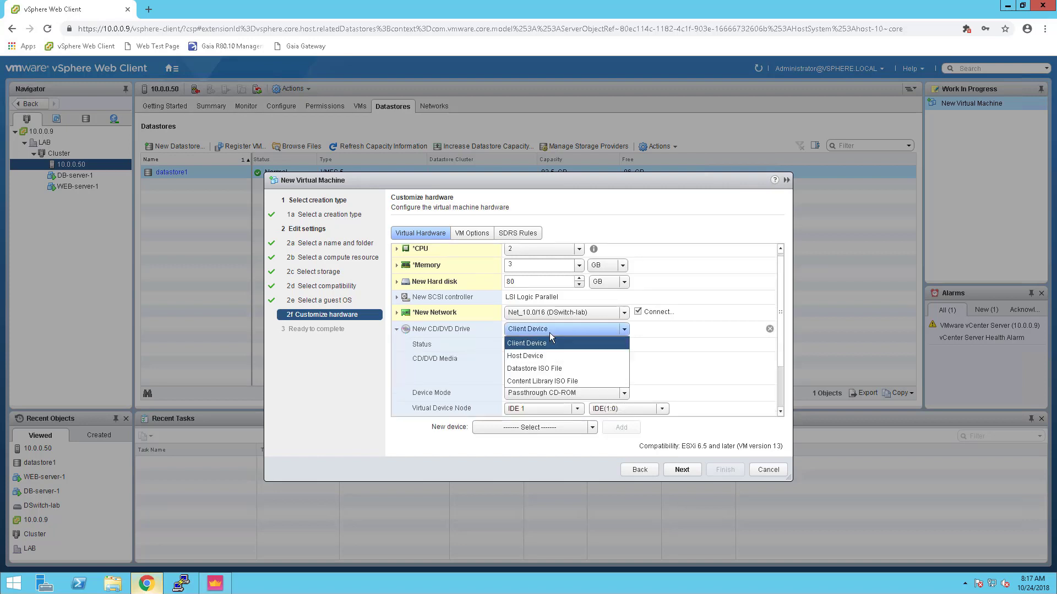
left_click(537, 368)
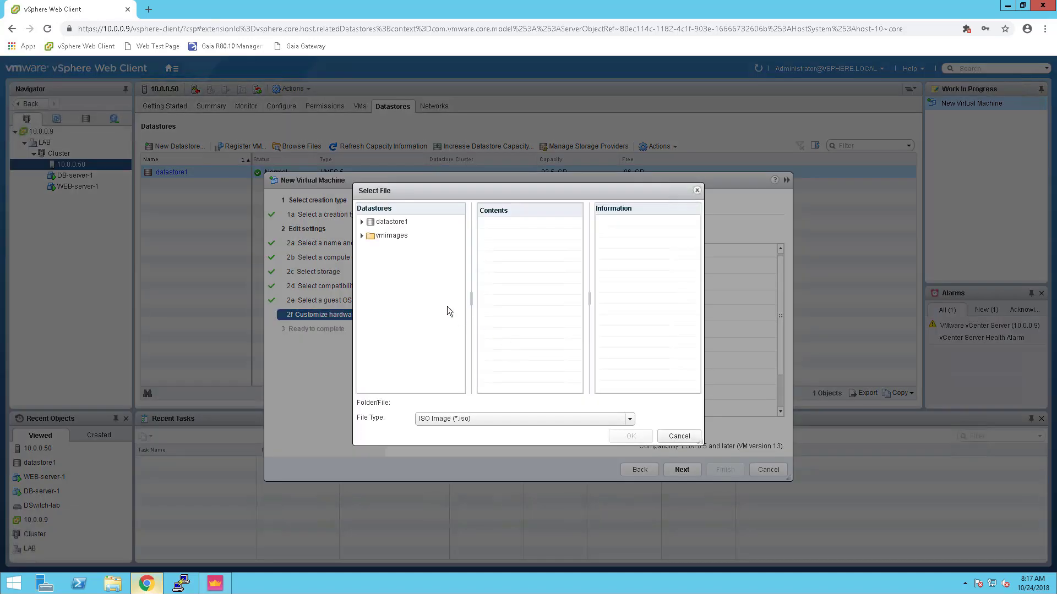
left_click(362, 237)
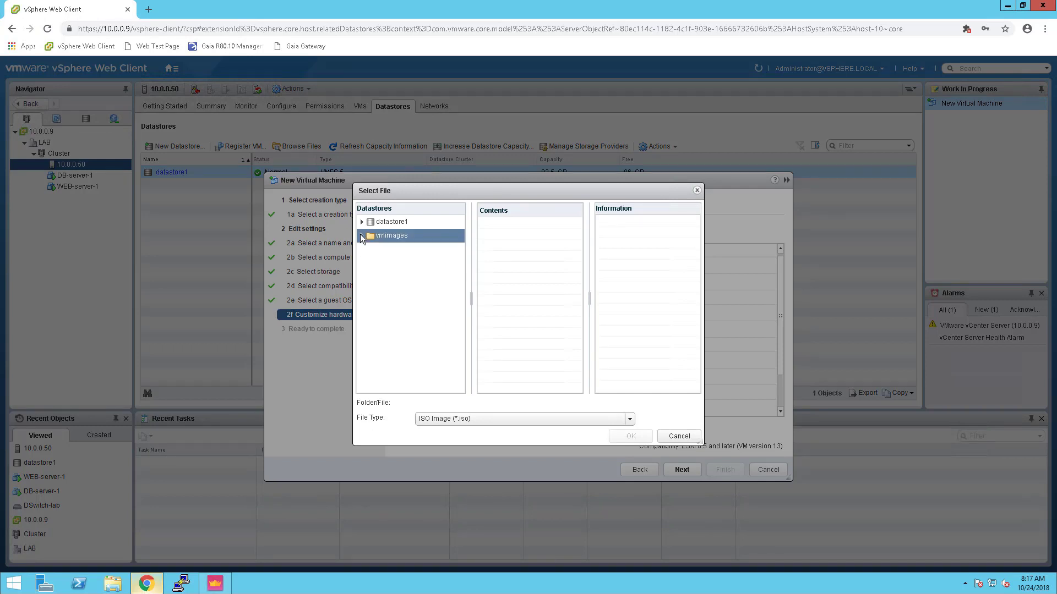
left_click(376, 222)
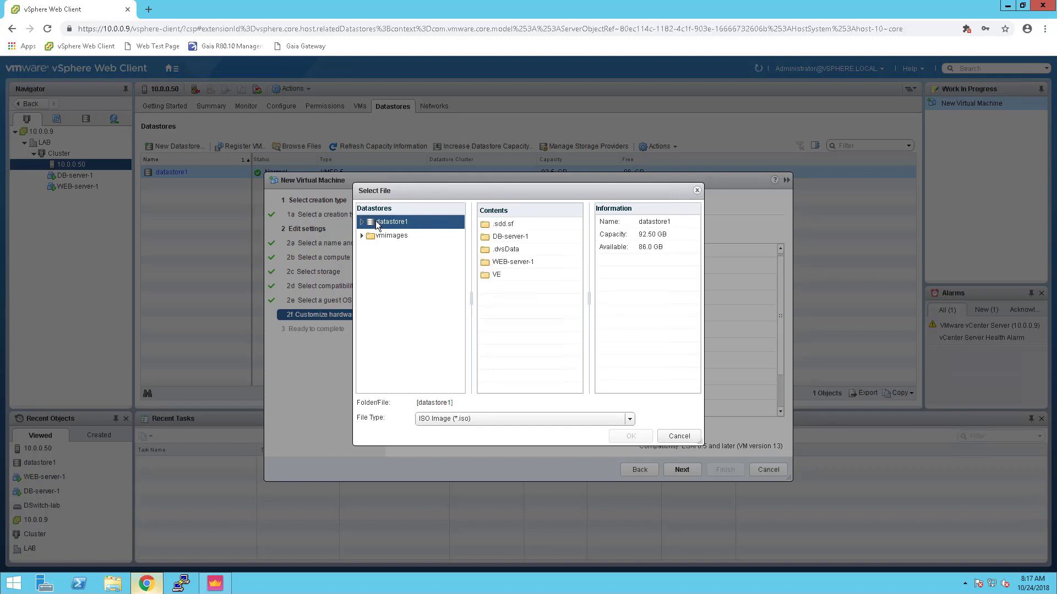
double_click(498, 275)
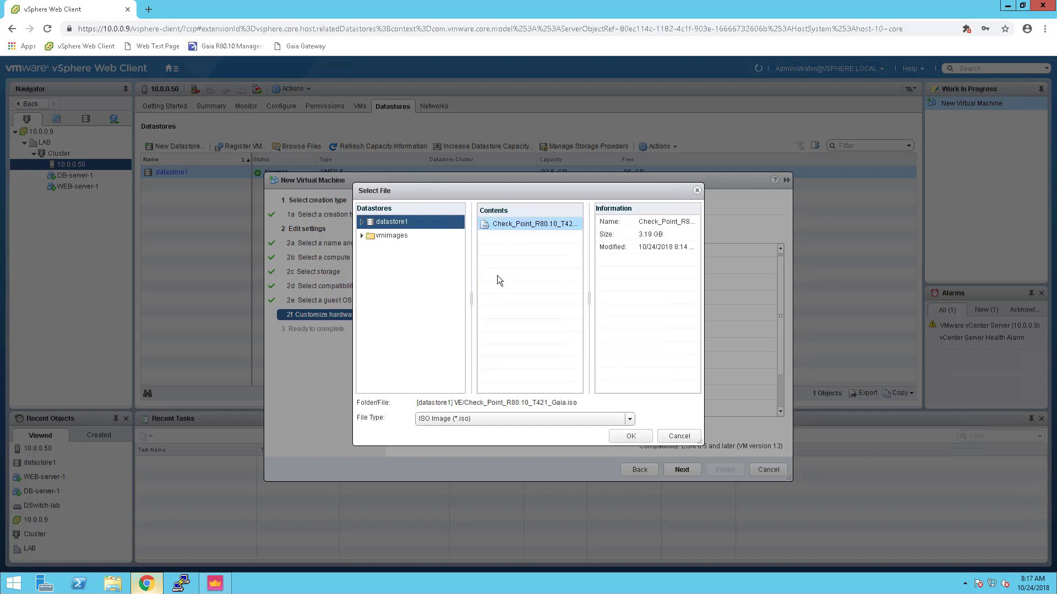
left_click(630, 436)
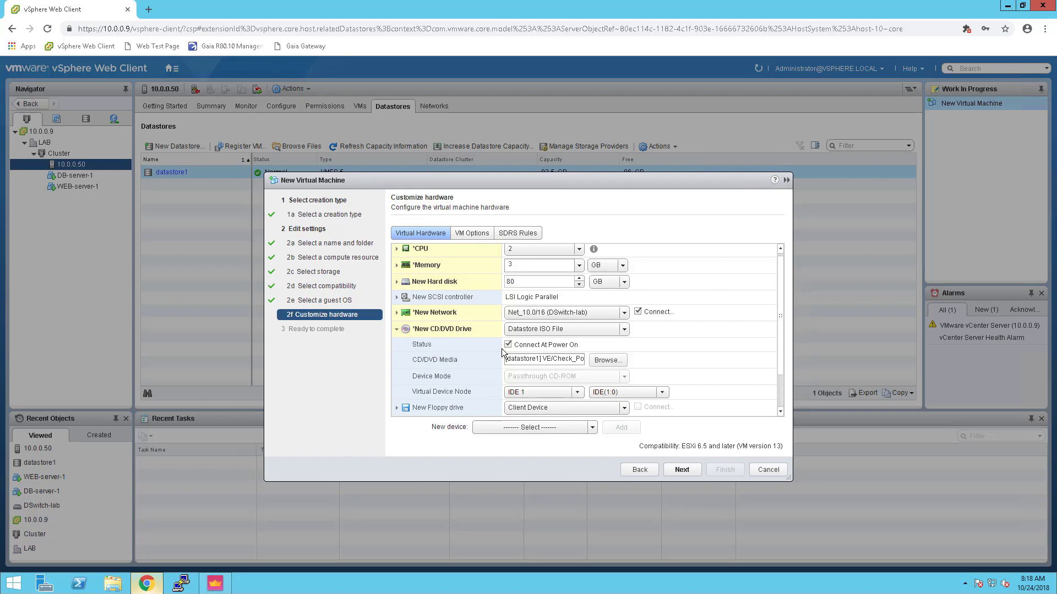
Add two new network adapters to the virtual machine
left_click(397, 330)
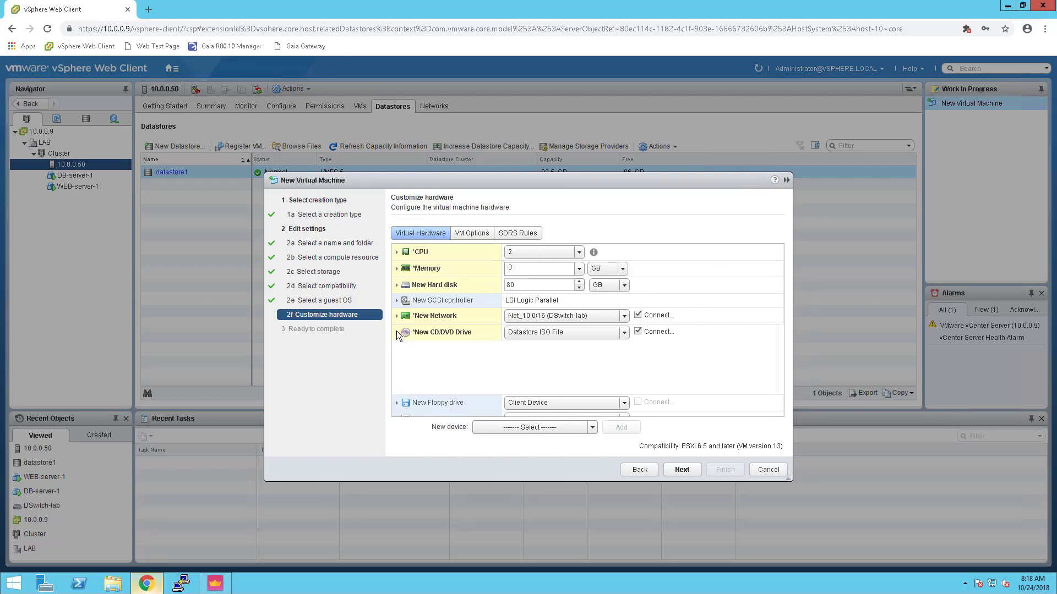
left_click(592, 428)
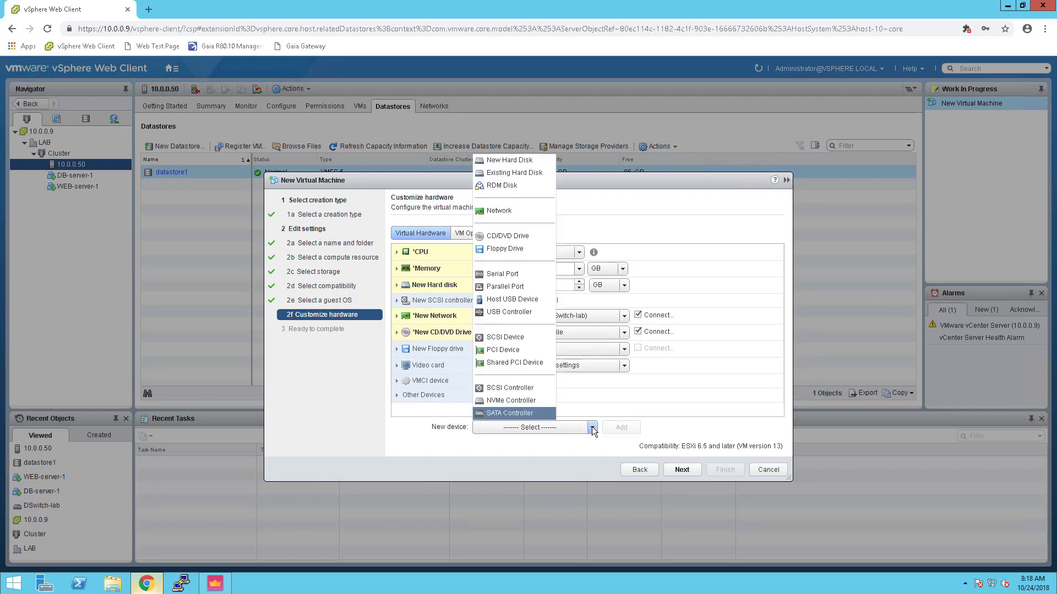
left_click(504, 215)
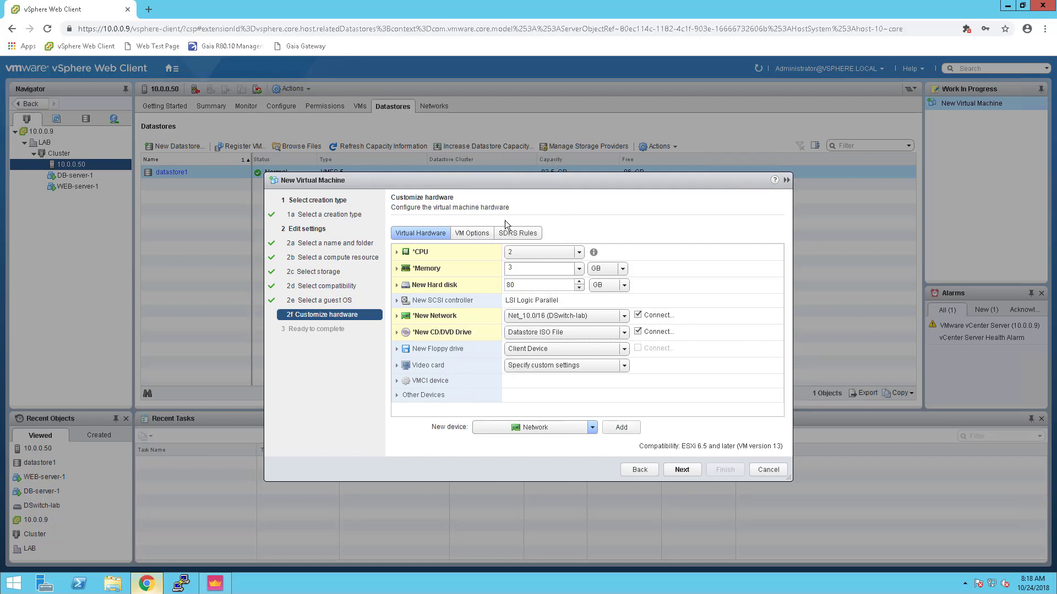
left_click(621, 427)
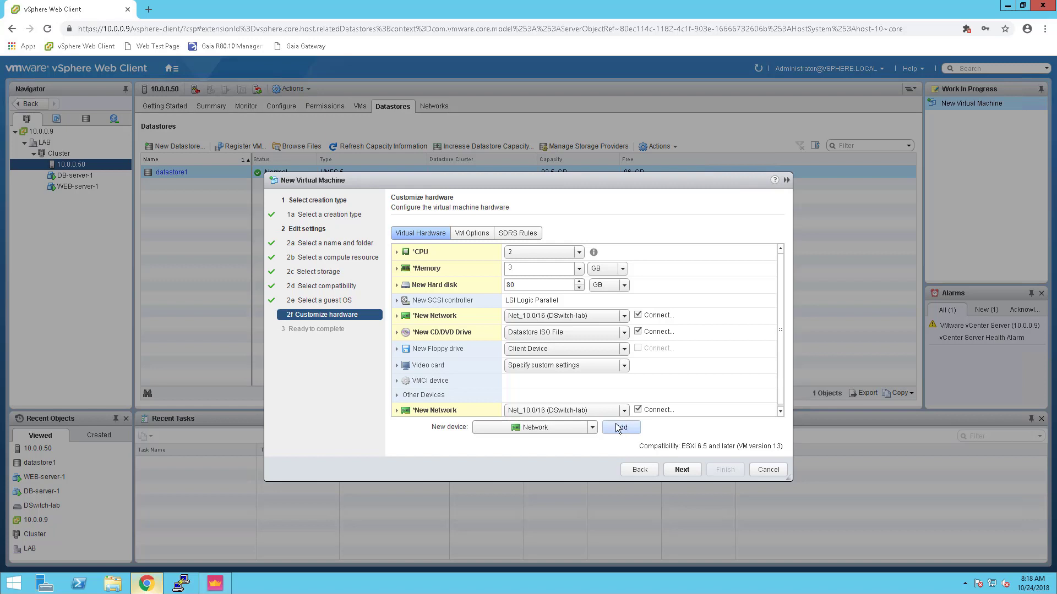
left_click(616, 426)
Connect the new adapters to Web-PG and DB-PG and proceed to the ready-to-complete summary
scroll(780, 400, "down", 1)
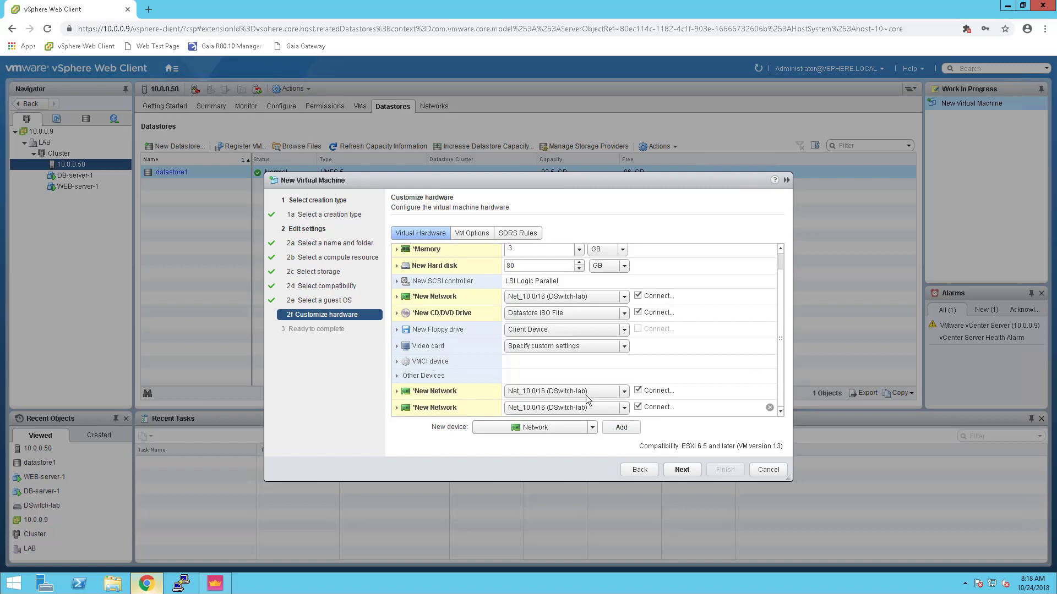
left_click(626, 389)
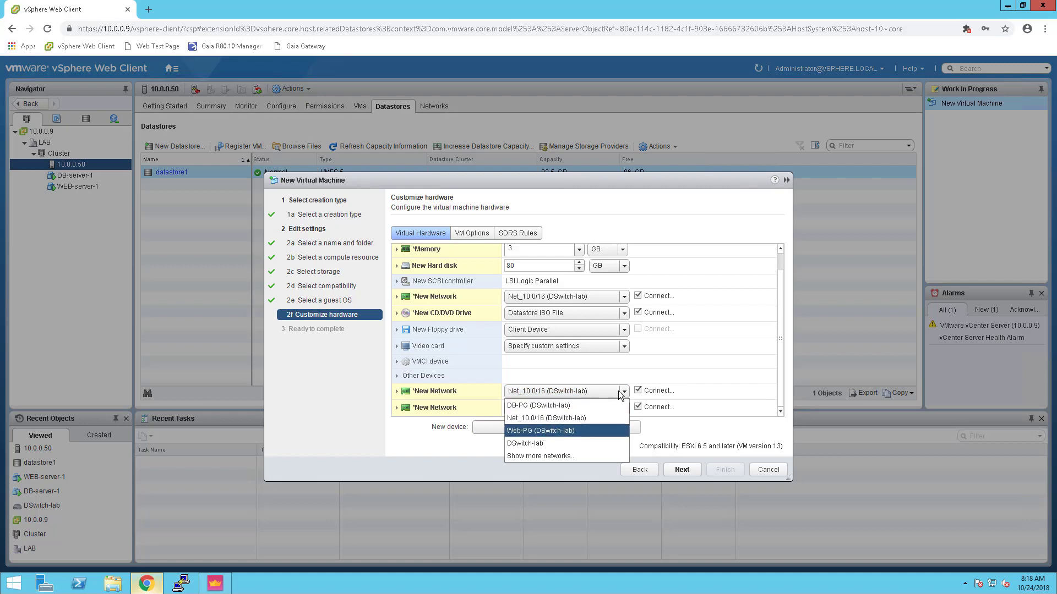
left_click(590, 431)
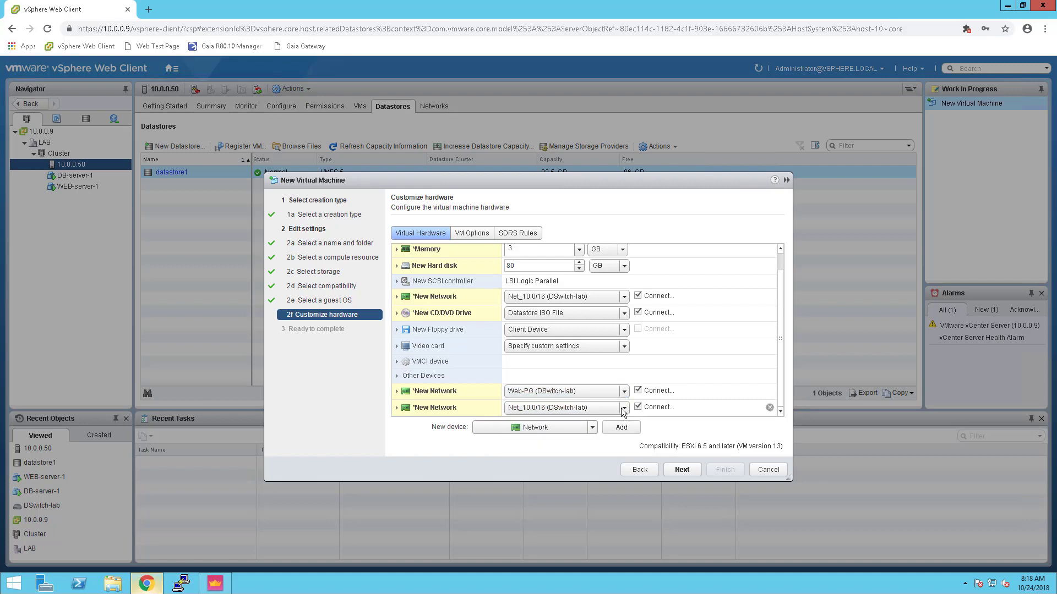
left_click(623, 409)
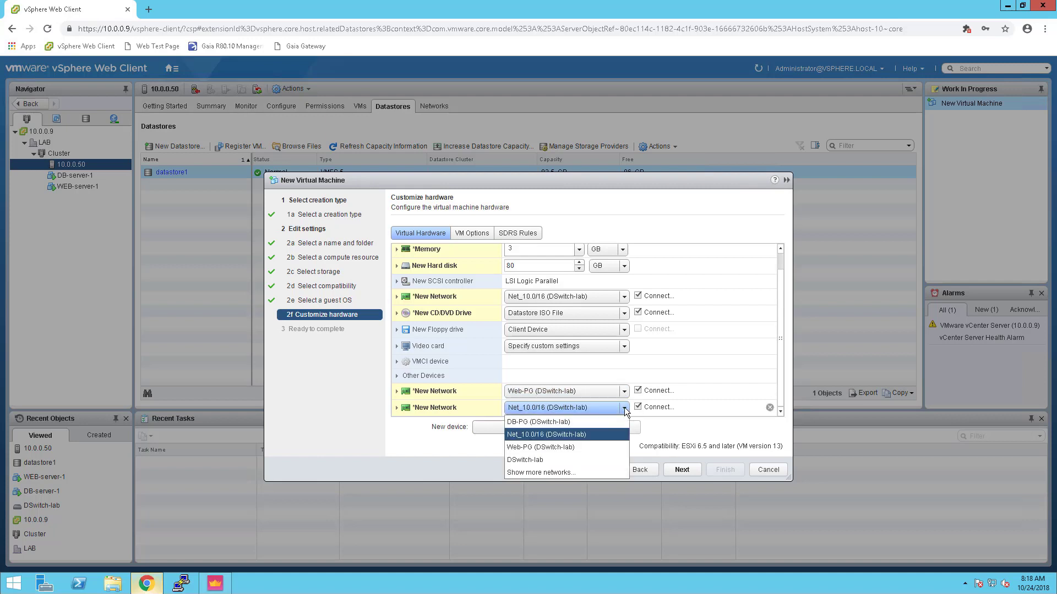
left_click(555, 422)
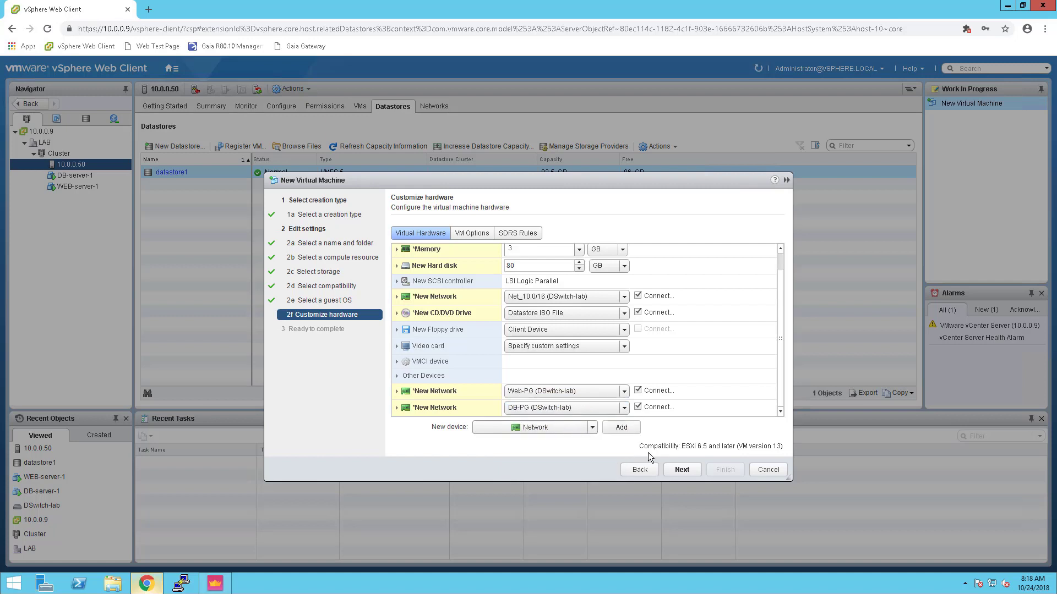
key("Return")
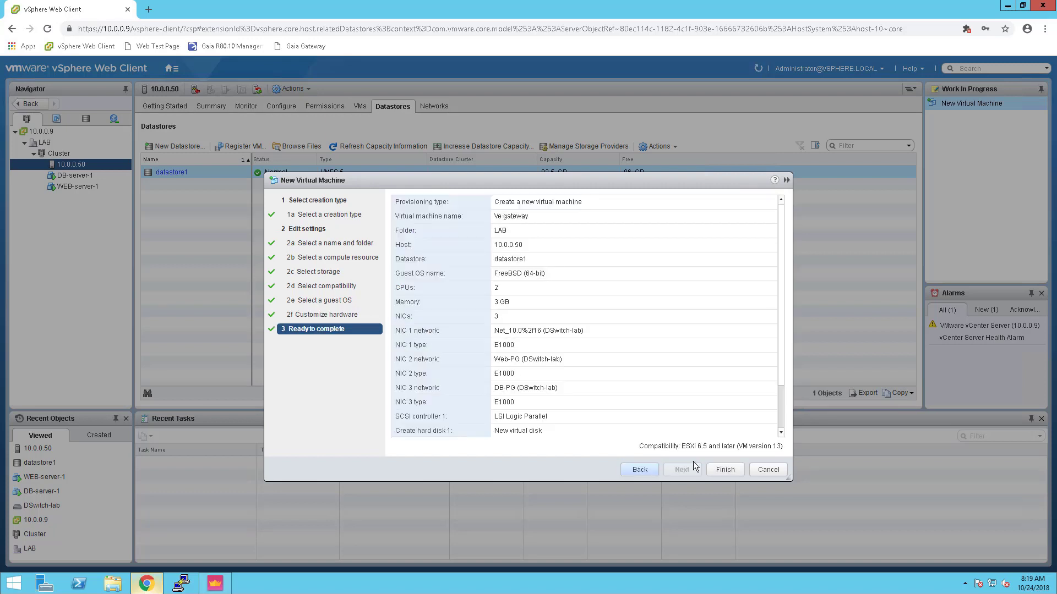
Finish creating the Ve gateway VM and open its Summary from the Navigator
left_click(726, 470)
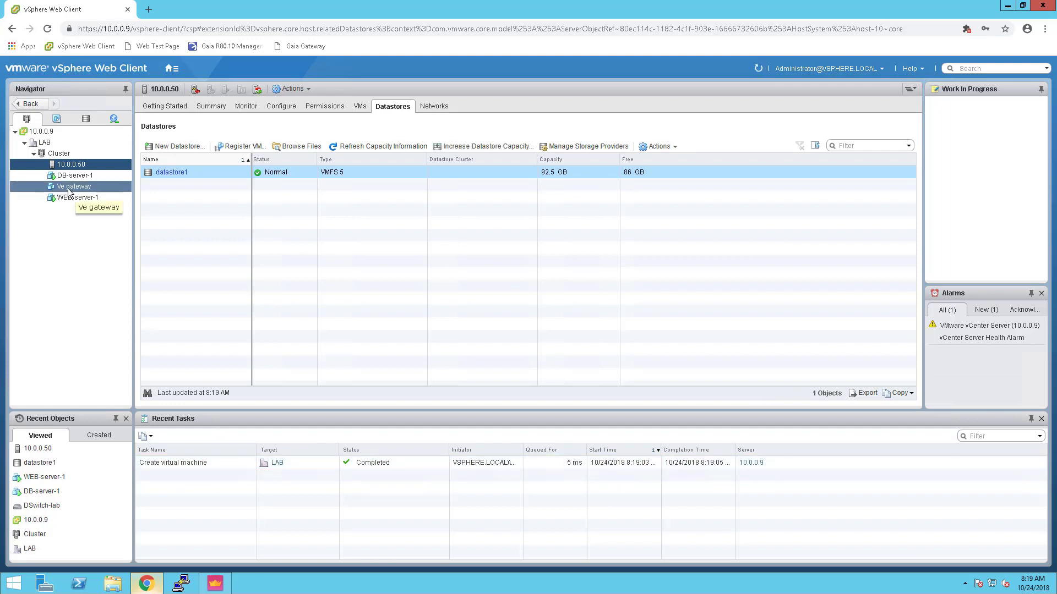
left_click(362, 468)
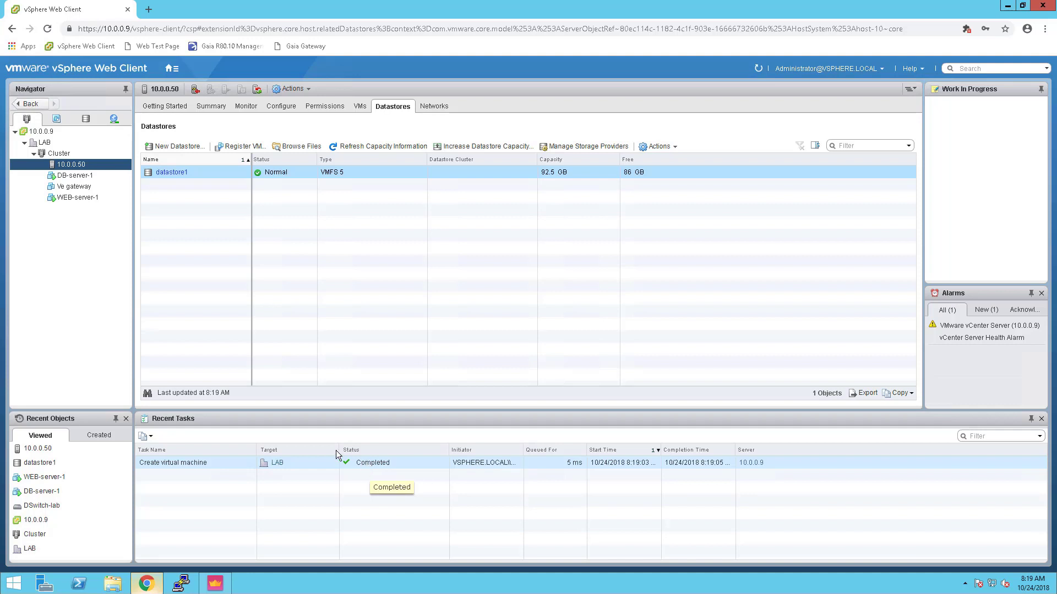
left_click(75, 197)
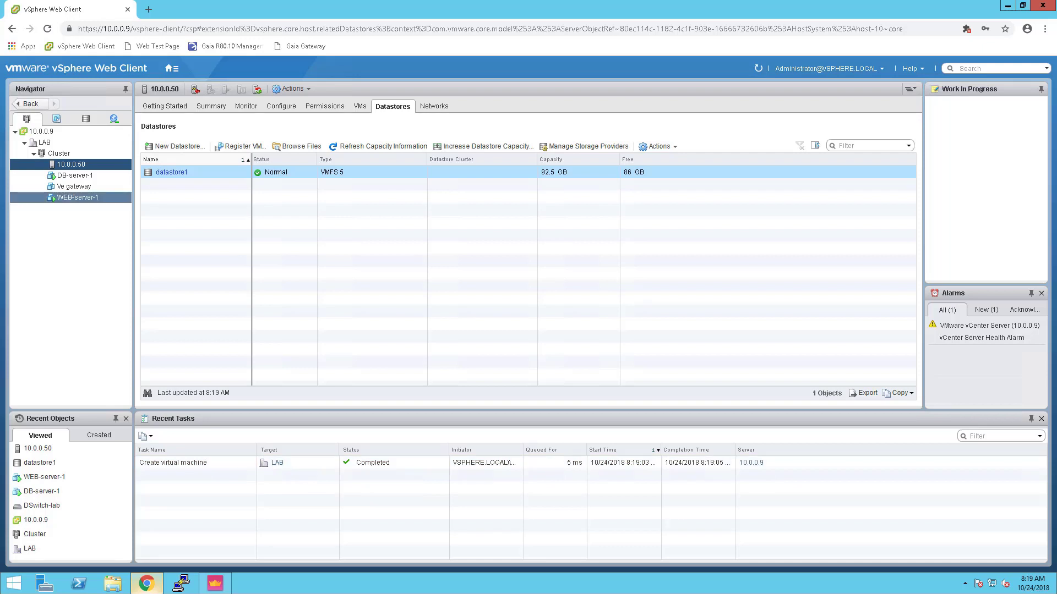
left_click(69, 188)
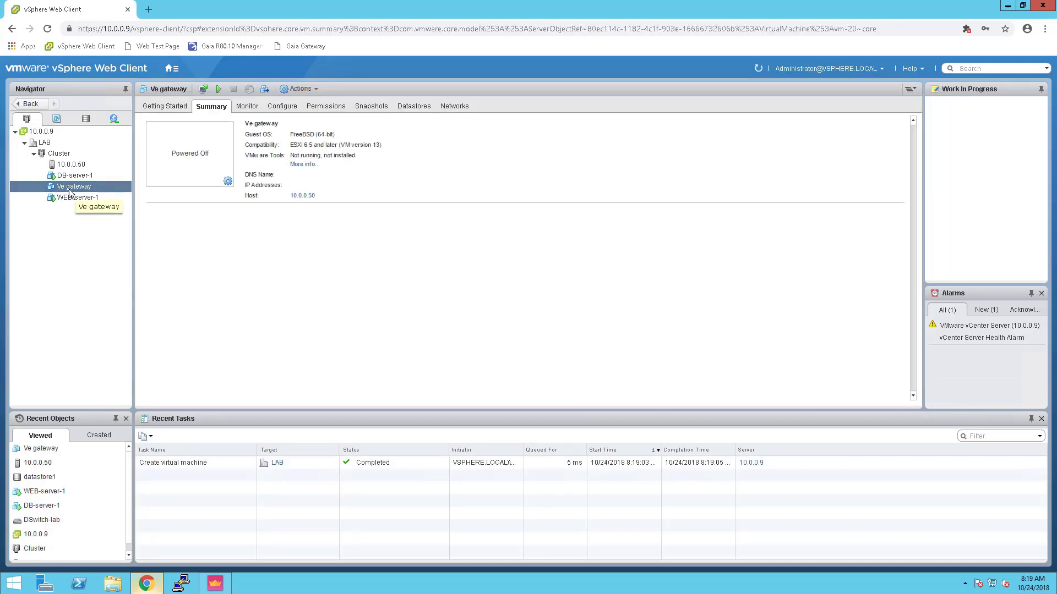
Power on Ve gateway and launch its web console at the Gaia R80.10 boot menu
left_click(218, 90)
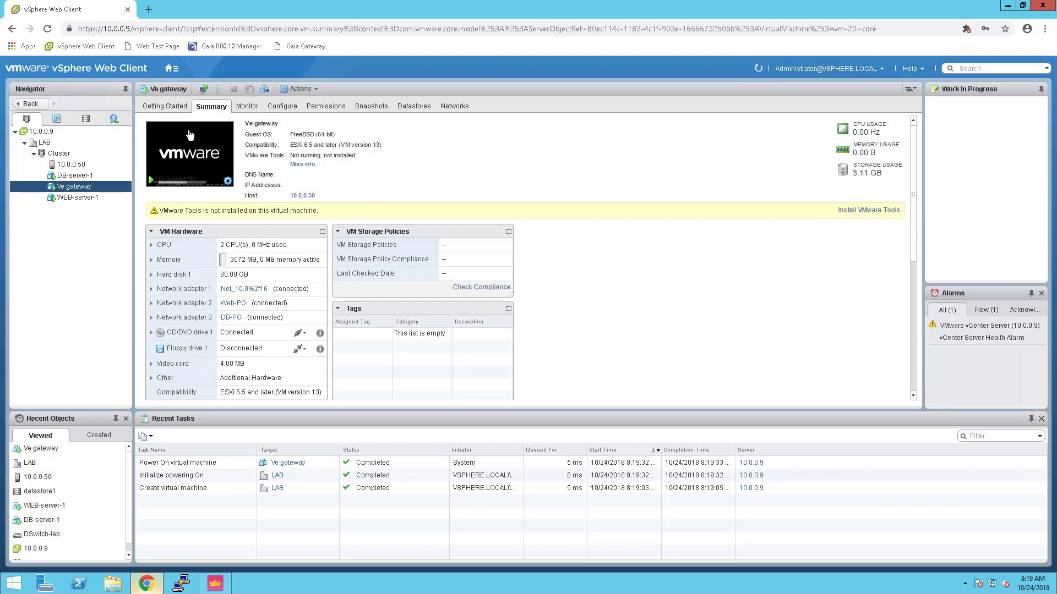
left_click(181, 163)
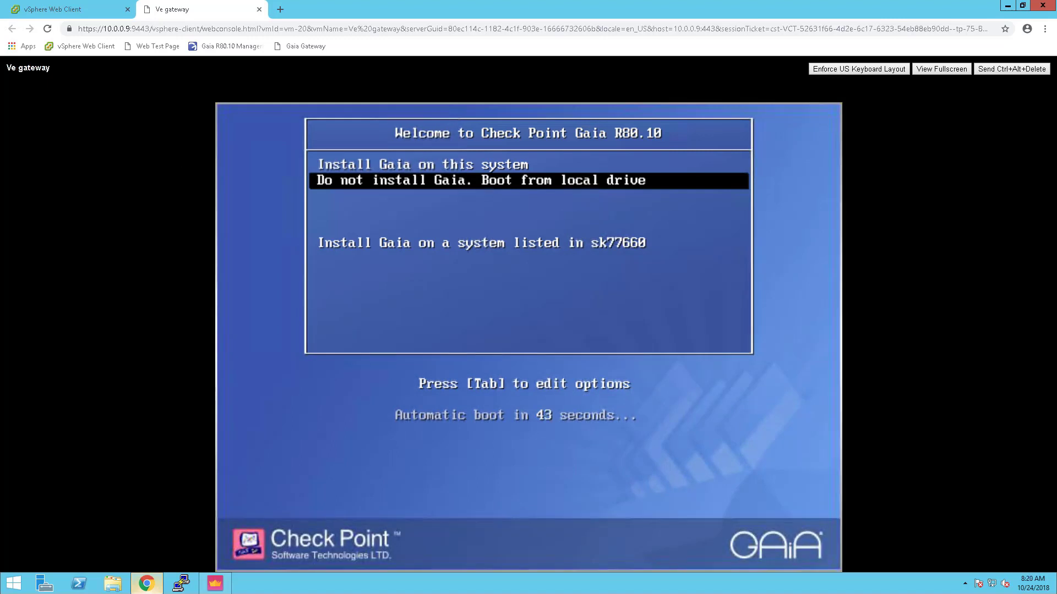
Start the Gaia installation, keeping the US keyboard and default 15 GB root and logs partitions
key("Up")
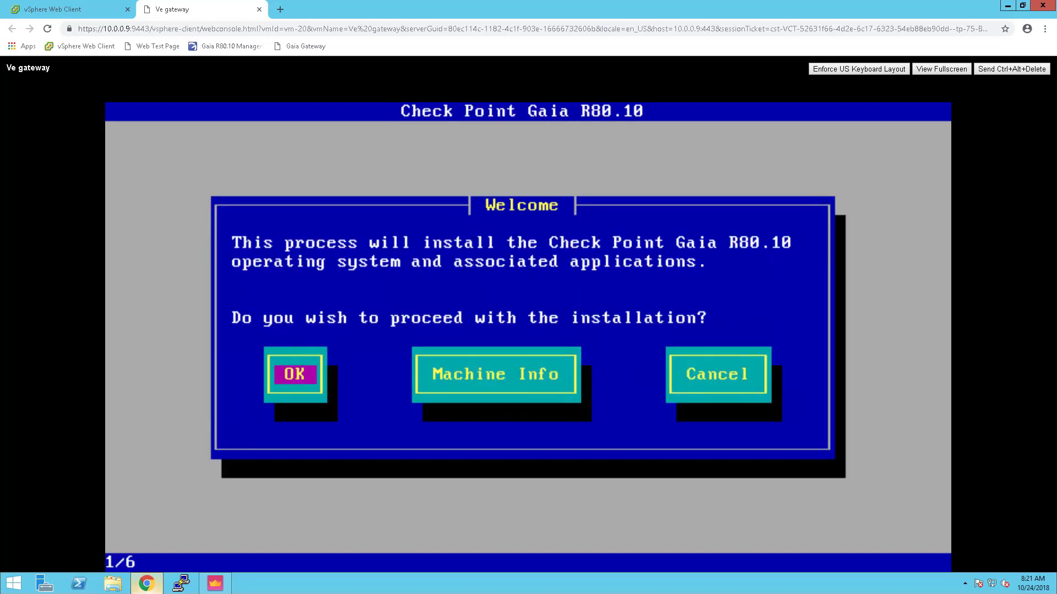
key("Return")
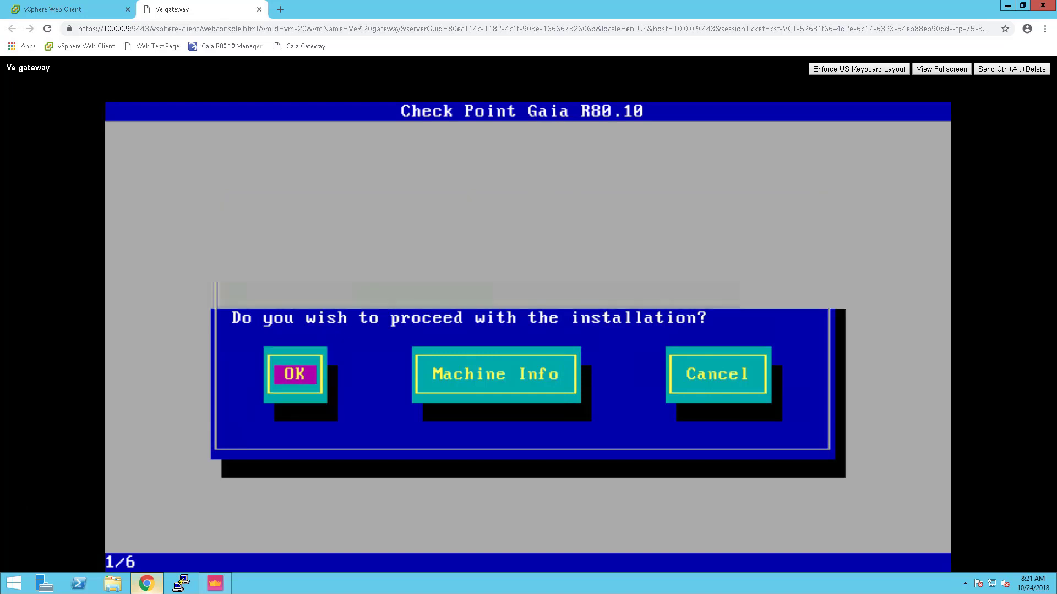
key("Return")
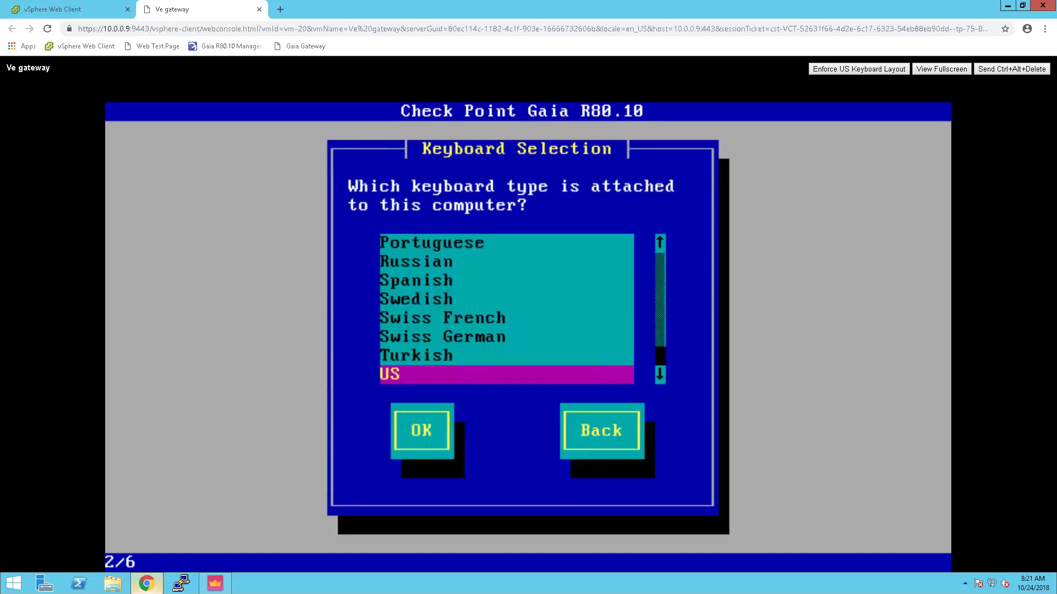
key("Tab")
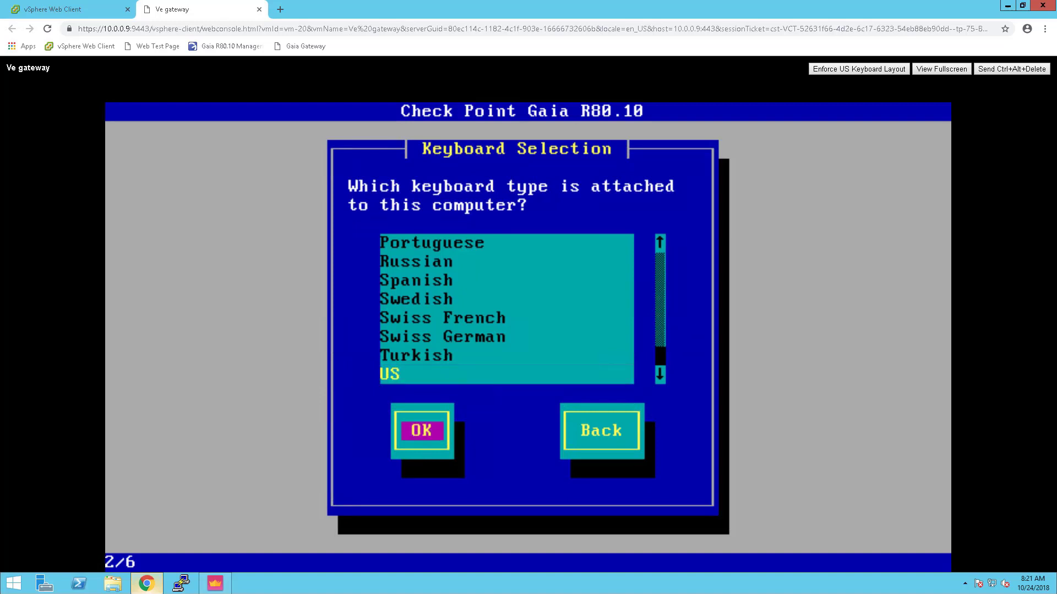
key("Return")
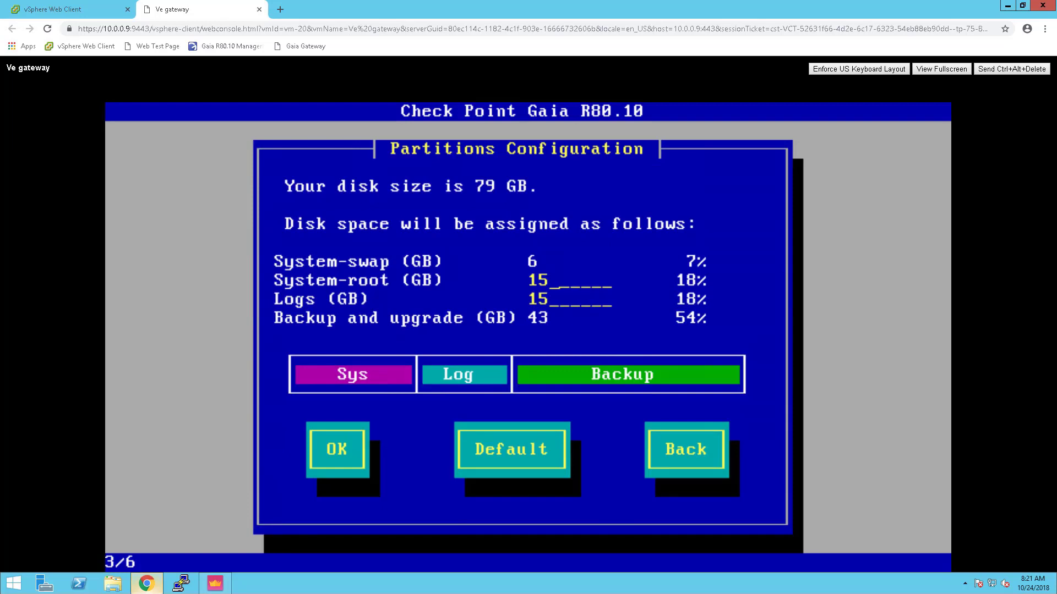
key("Tab")
key("Tab")
key("Tab")
key("shift+Tab")
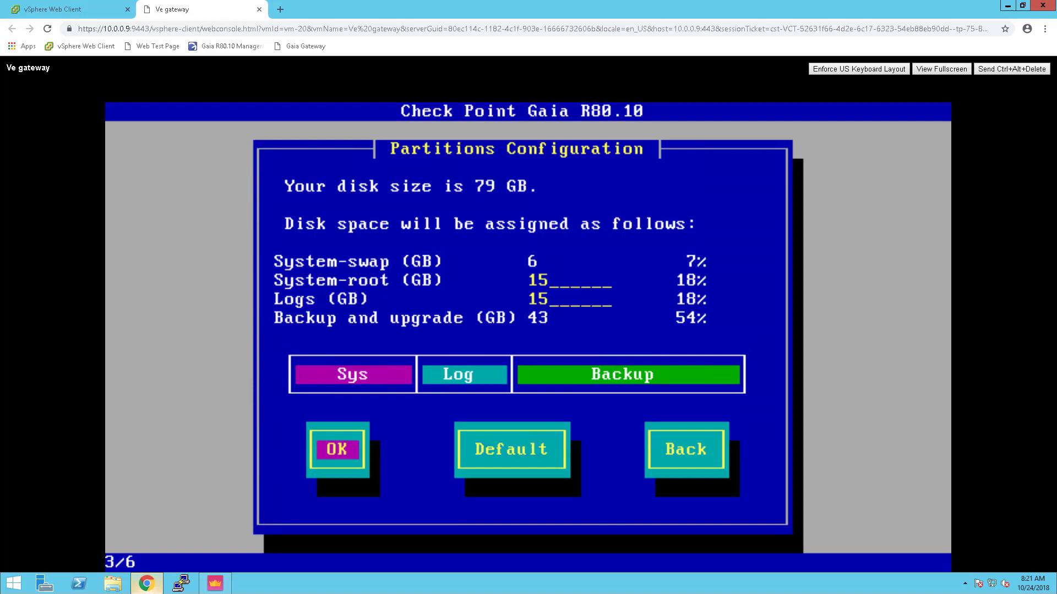
key("Return")
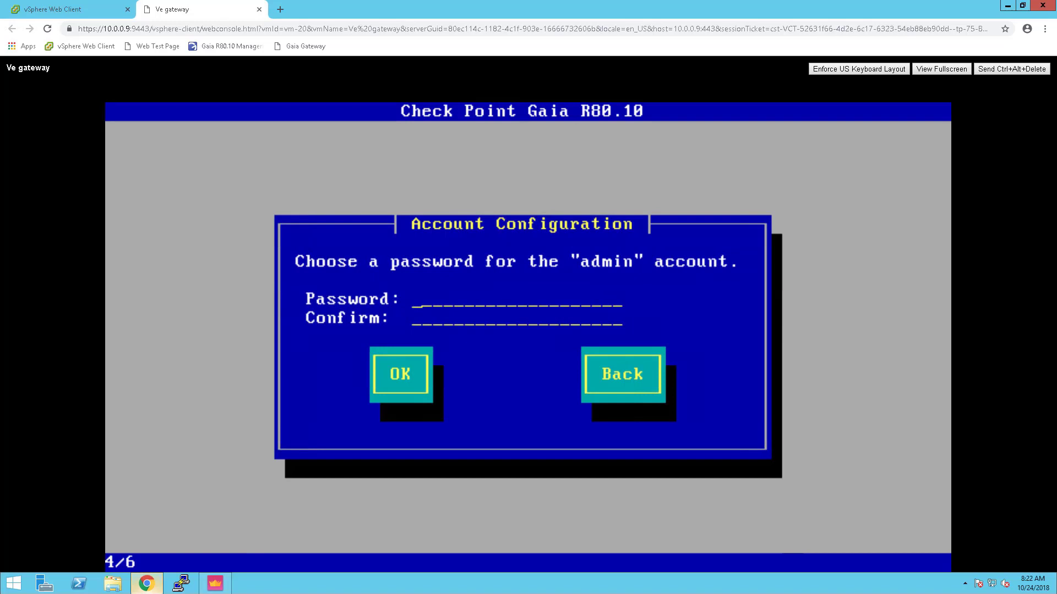
Enter and confirm the admin account password in the Gaia installer
type("********")
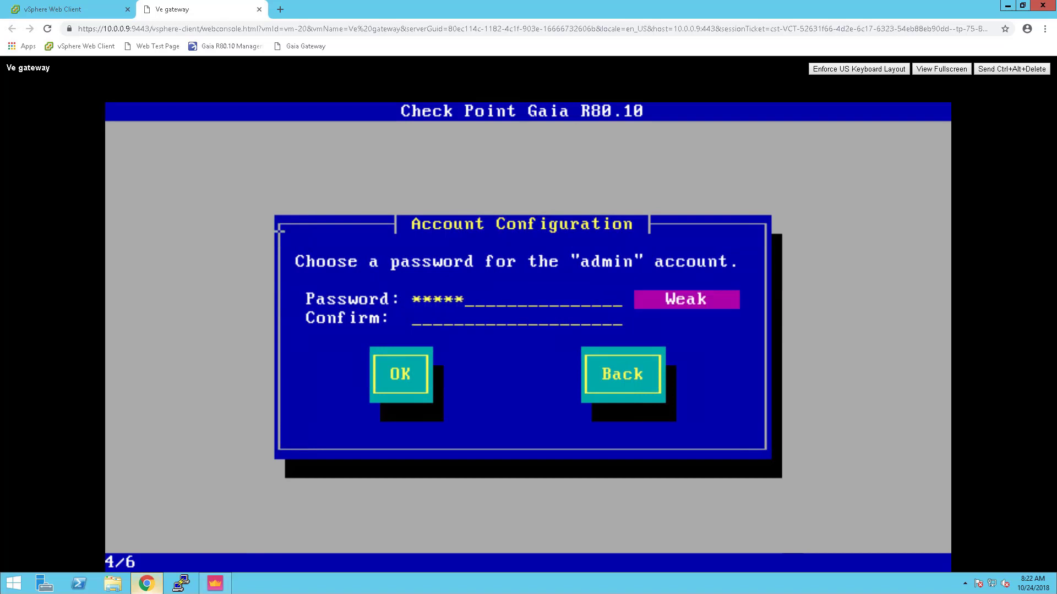
key("Tab")
type("*")
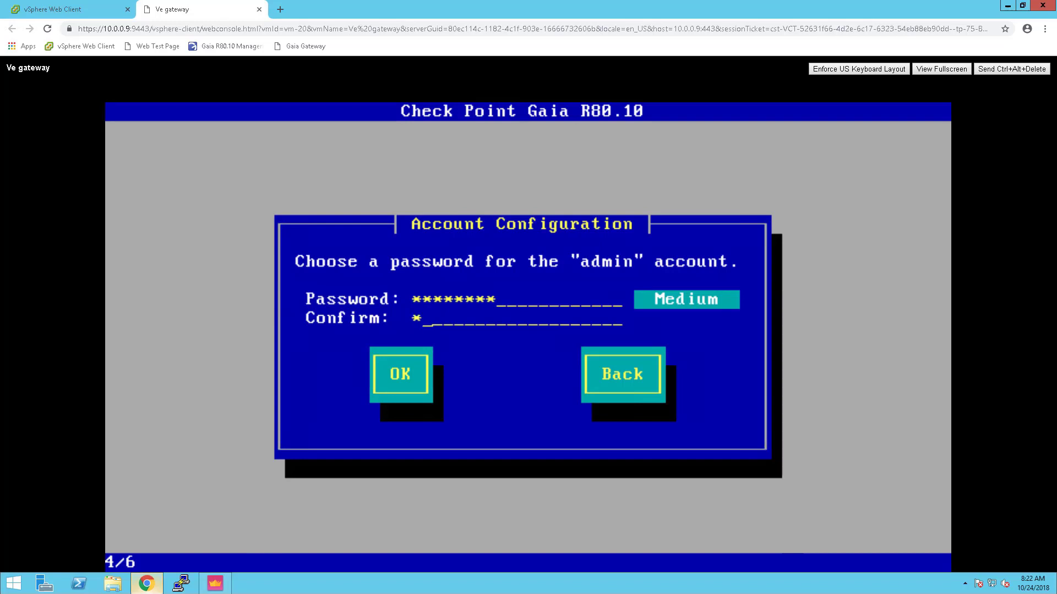
type("*******")
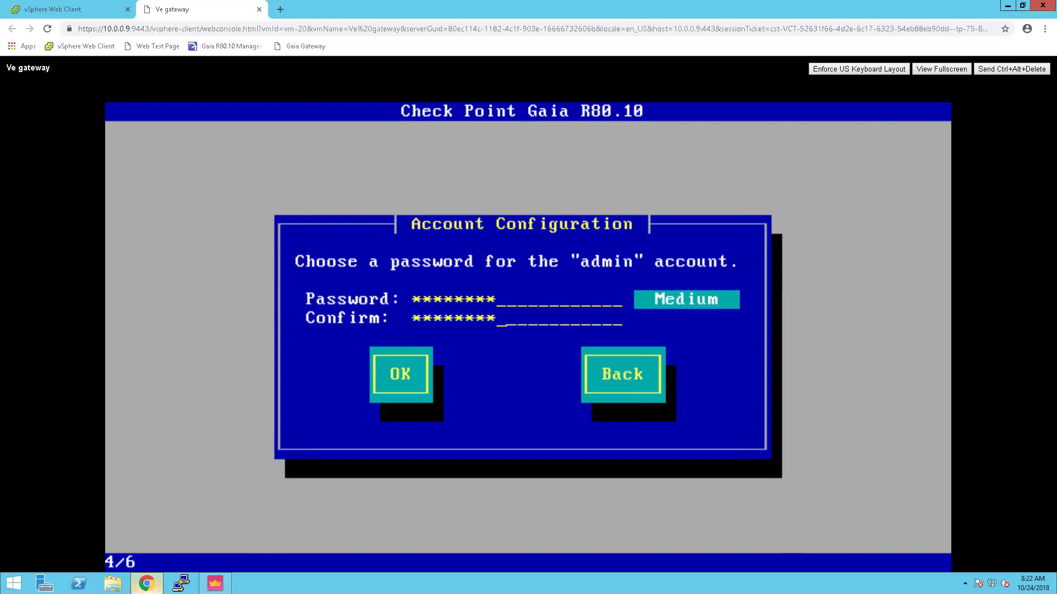
key("Tab")
key("Return")
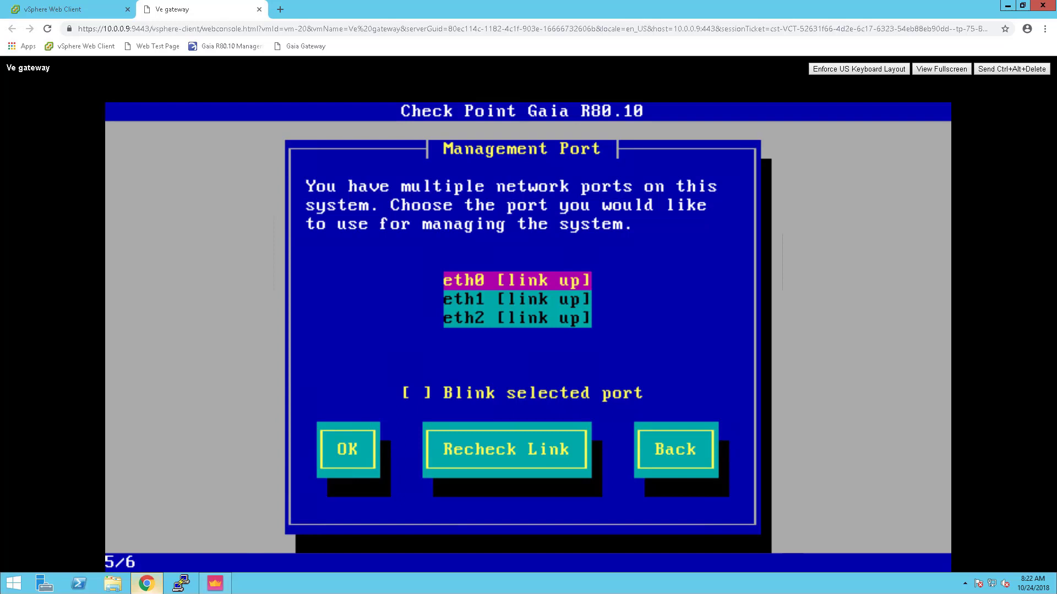
Configure eth0 for management with IP 10.0.0.75, netmask 255.255.255.0 and gateway 10.0.0.1
key("Return")
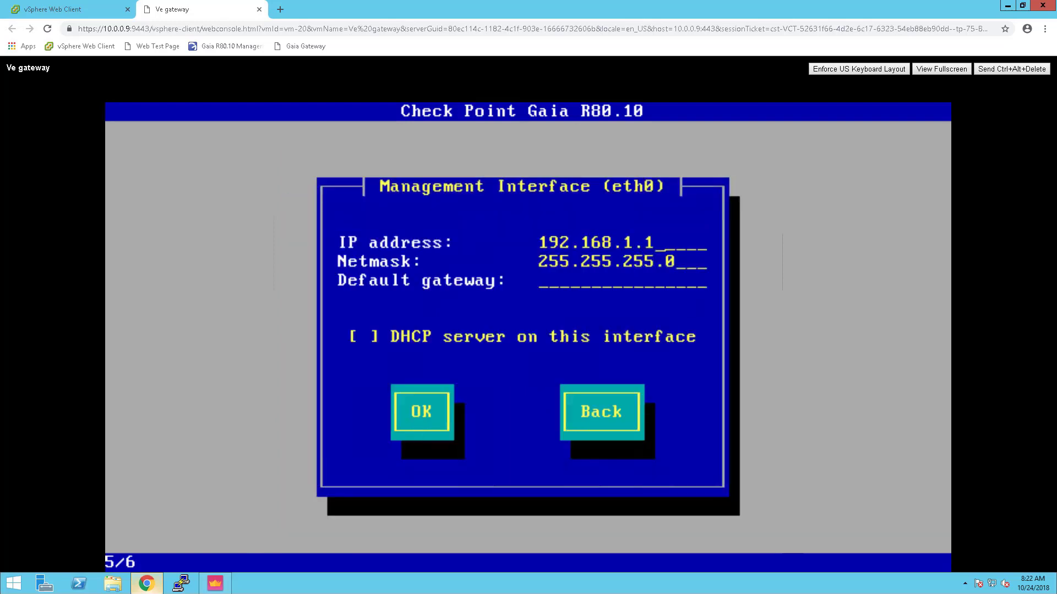
key("BackSpace")
key("BackSpace")
key("BackSpace")
key("BackSpace")
key("BackSpace")
key("BackSpace")
key("BackSpace")
key("BackSpace")
key("BackSpace")
key("BackSpace")
key("BackSpace")
type("10")
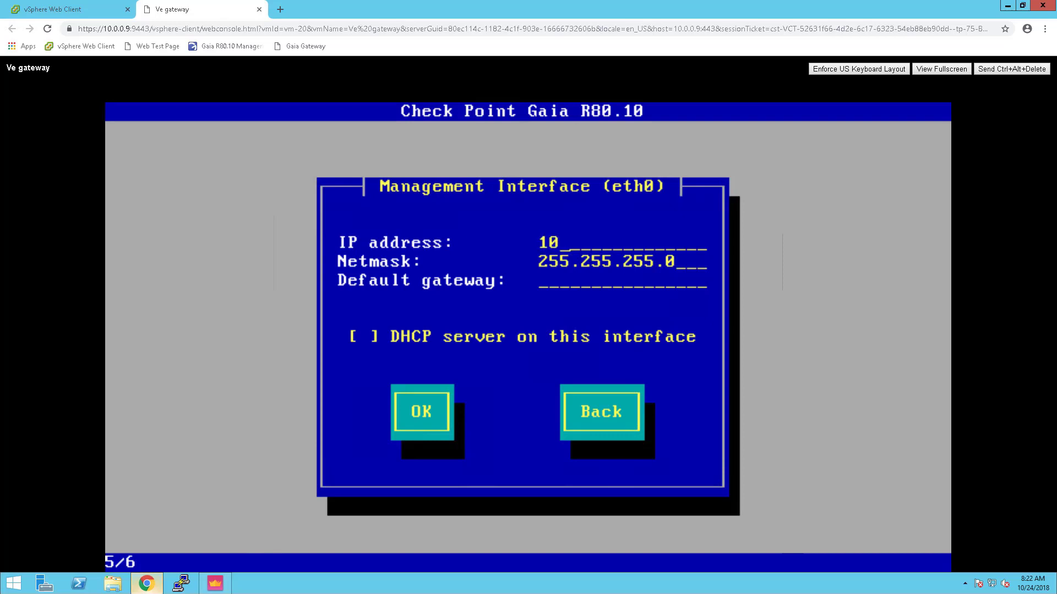
type(".0.0.75")
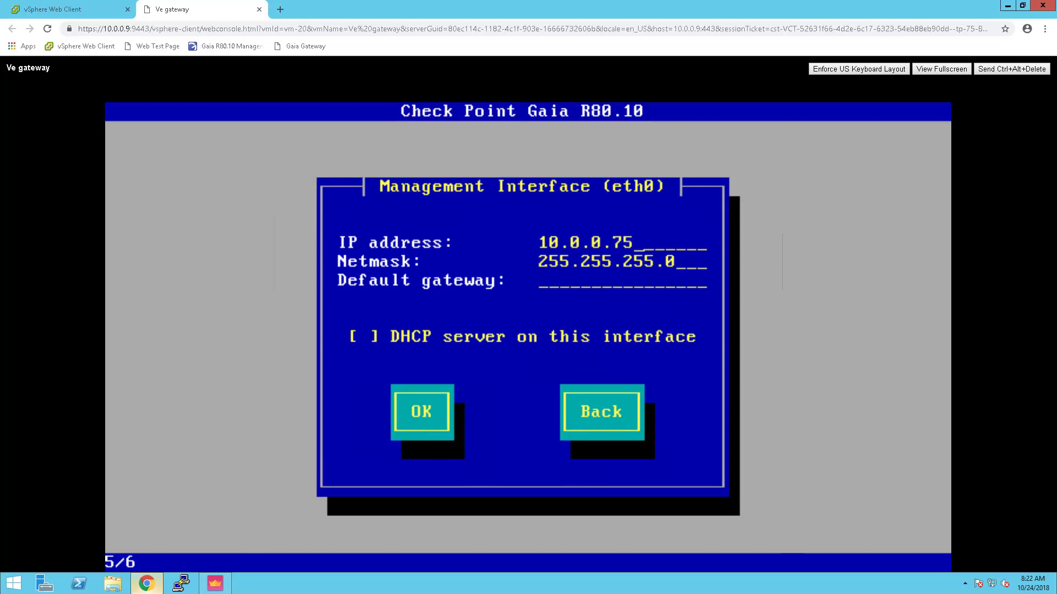
key("Tab")
key("Tab")
type("10.0.0.254")
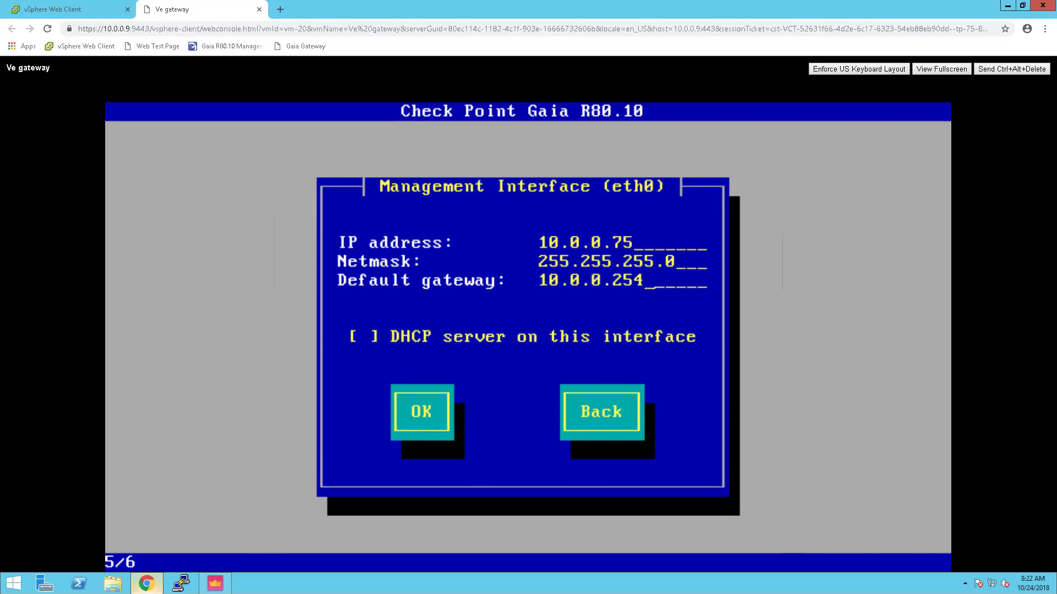
key("BackSpace")
key("BackSpace")
key("BackSpace")
type("1")
key("Tab")
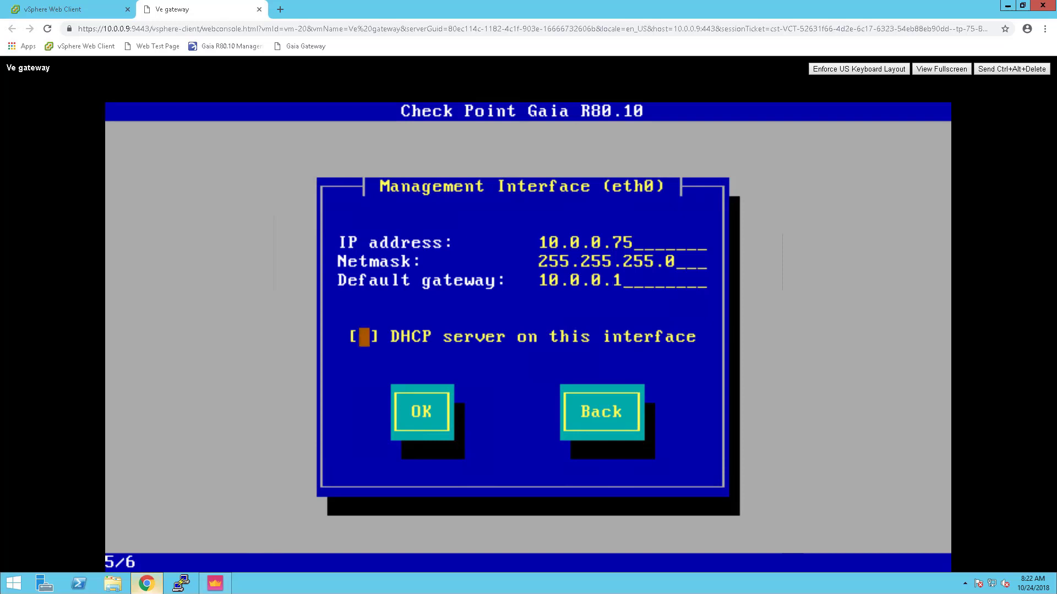
key("Tab")
key("Return")
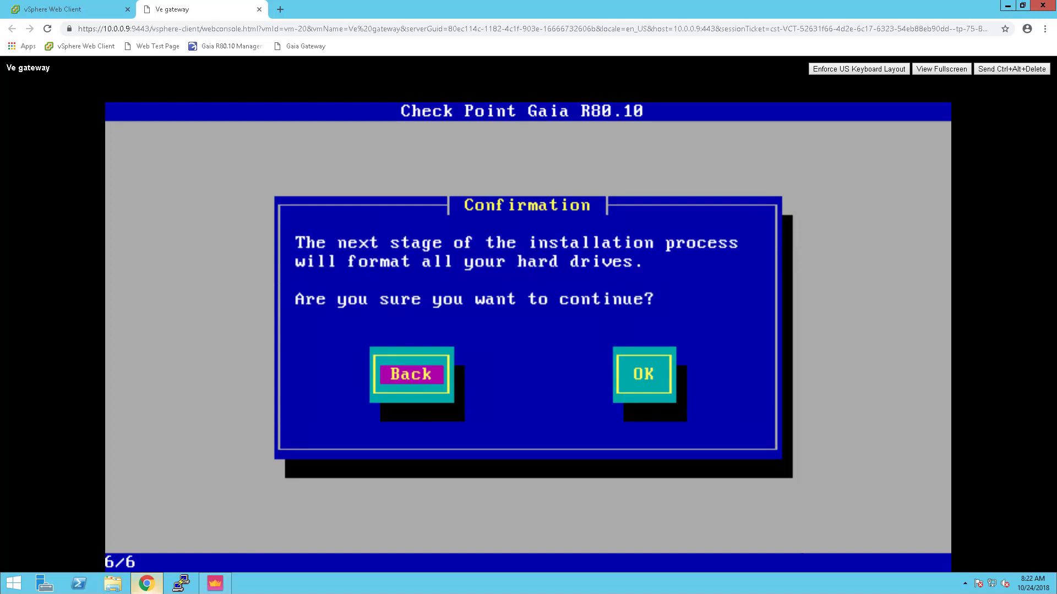
Confirm formatting the hard drives, let Gaia install, then reboot the gateway
key("Tab")
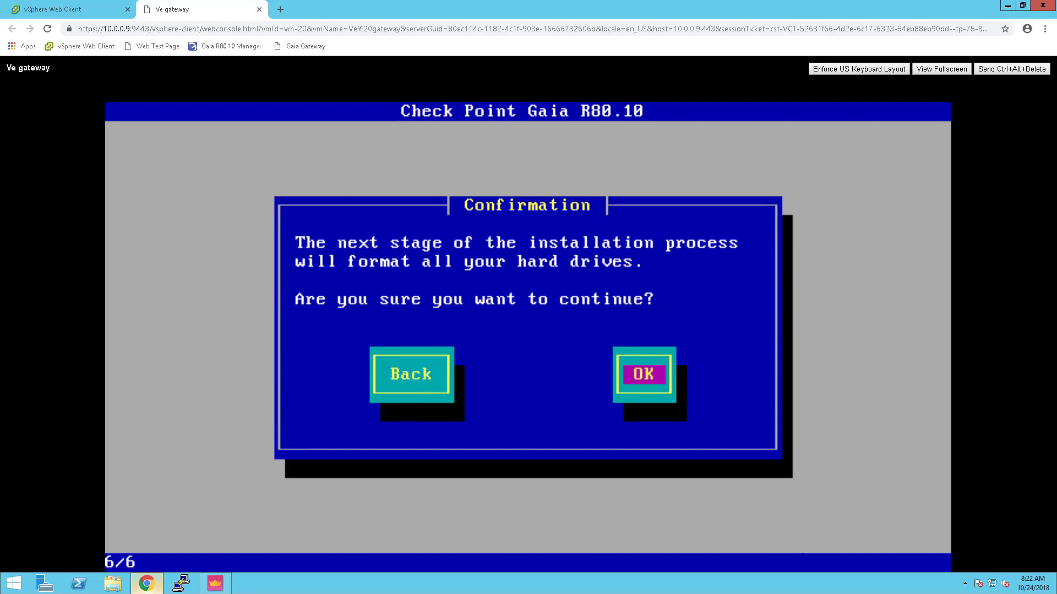
key("Return")
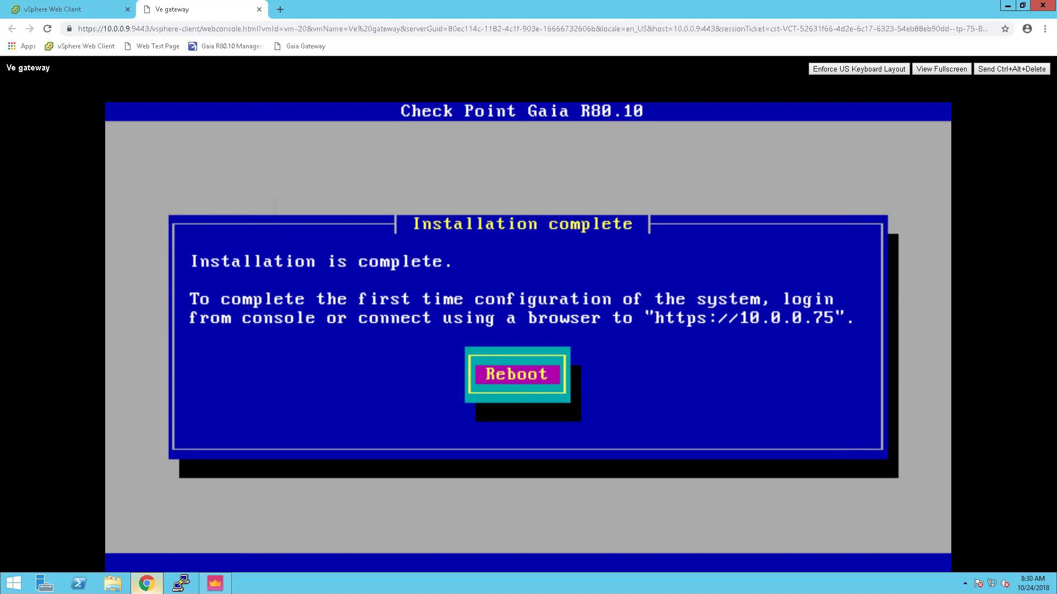
key("Return")
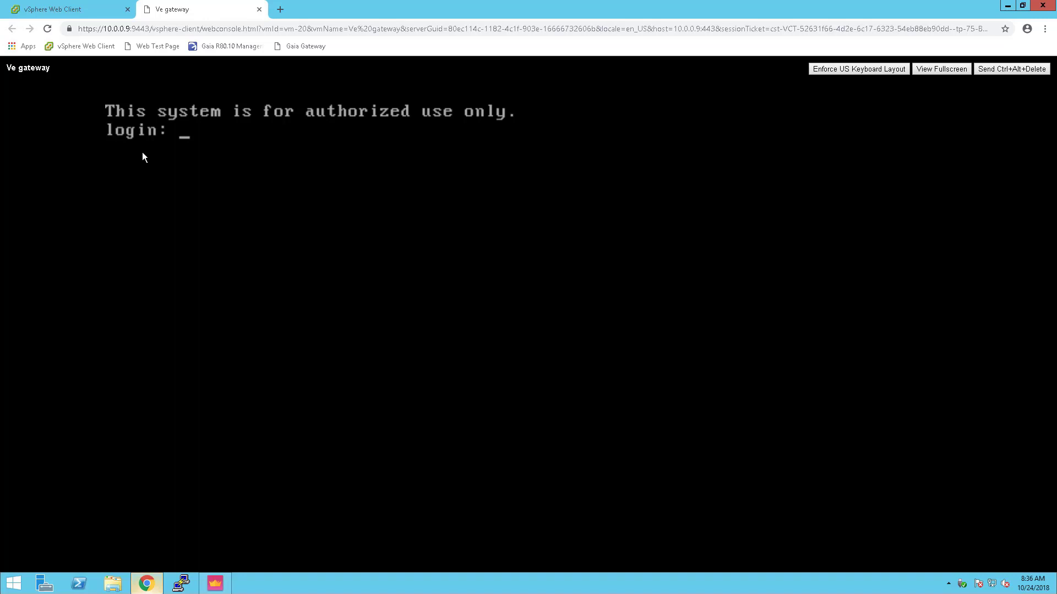
left_click(17, 591)
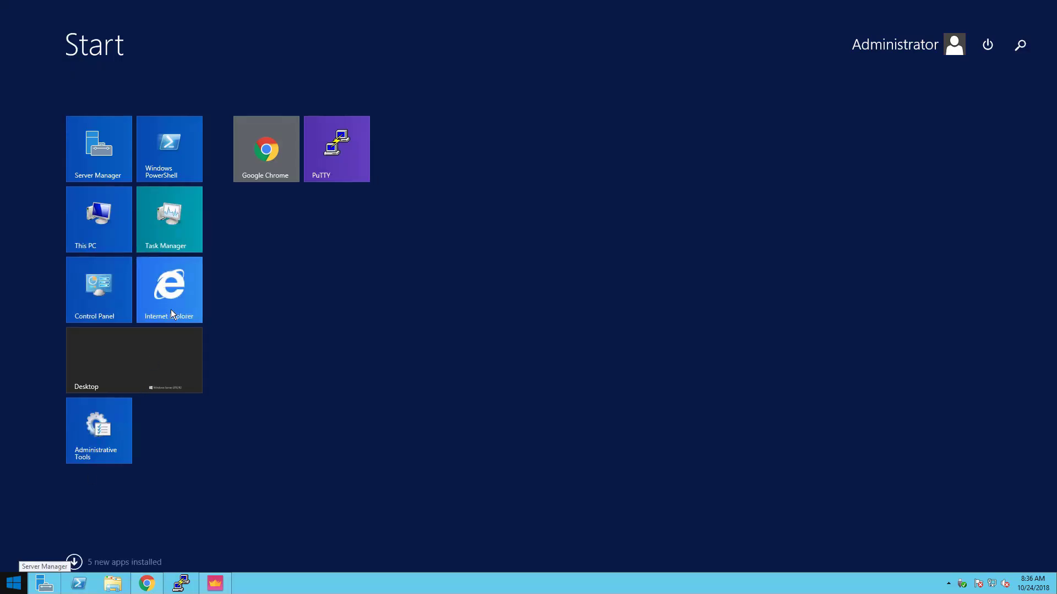
left_click(173, 305)
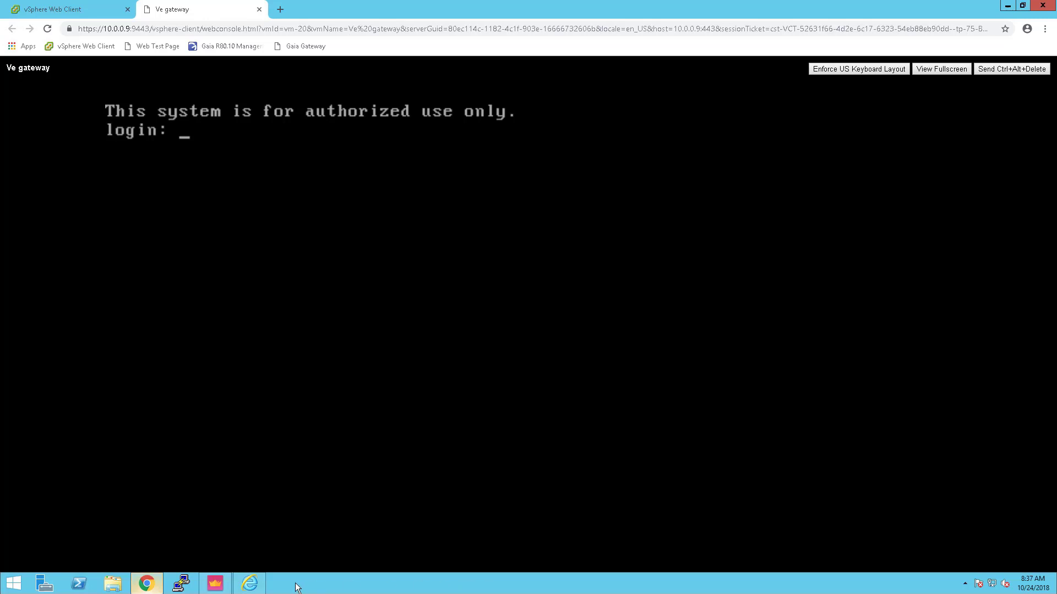
key("alt+Tab")
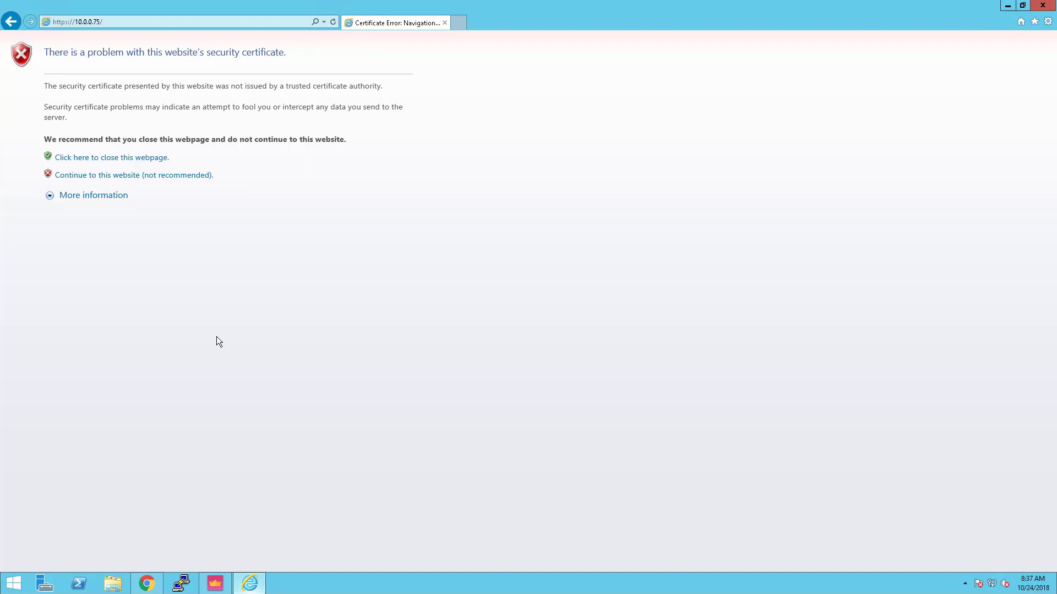
left_click(109, 176)
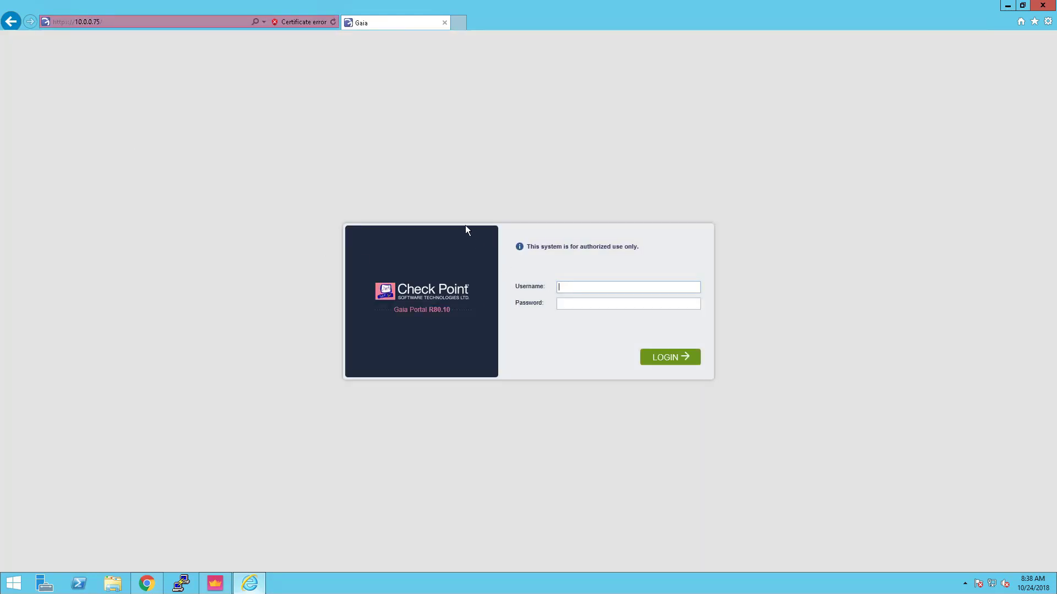
Log in to the Gaia Portal as admin with the account password
type("admin")
key("Tab")
type("••••••••")
left_click(663, 356)
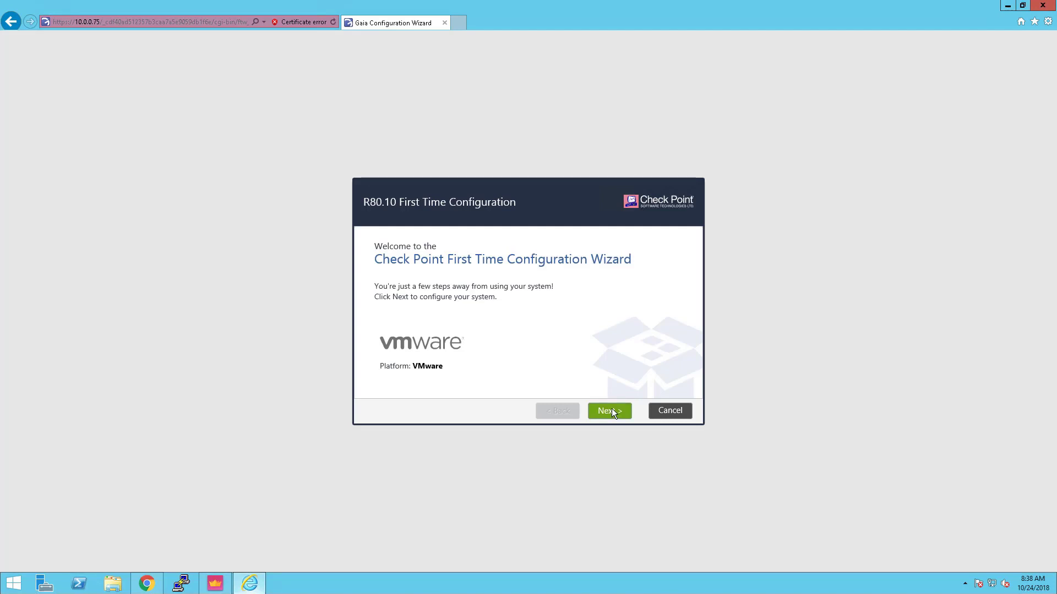
Start the First Time Configuration Wizard, keeping R80.10 configuration and eth0 management settings
left_click(609, 411)
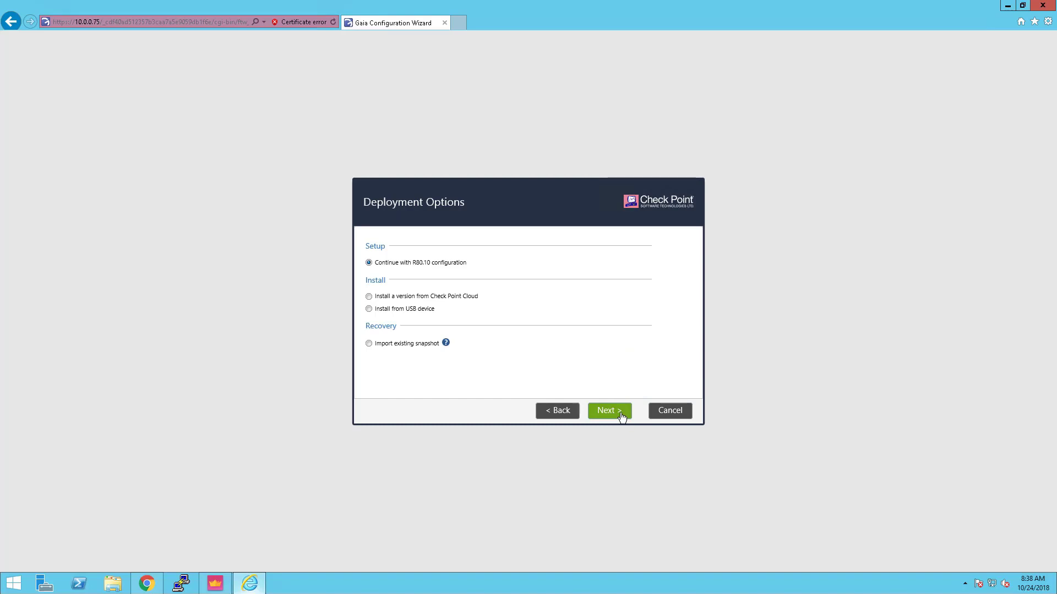
left_click(621, 417)
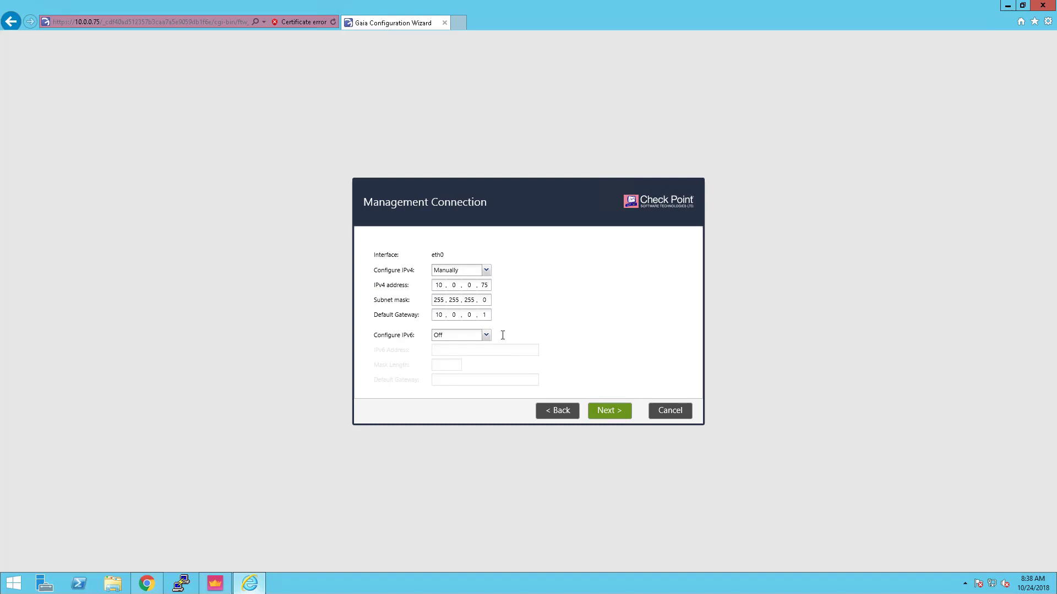
left_click(605, 411)
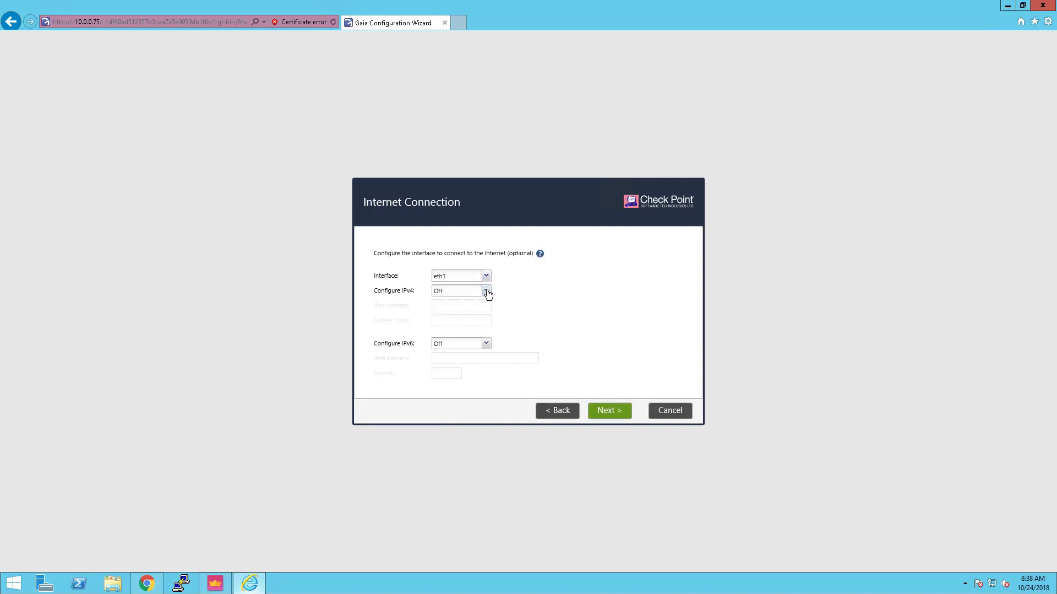
Set eth1 to manual IPv4 configuration and enter its address and subnet mask
left_click(487, 294)
left_click(461, 304)
left_click(441, 309)
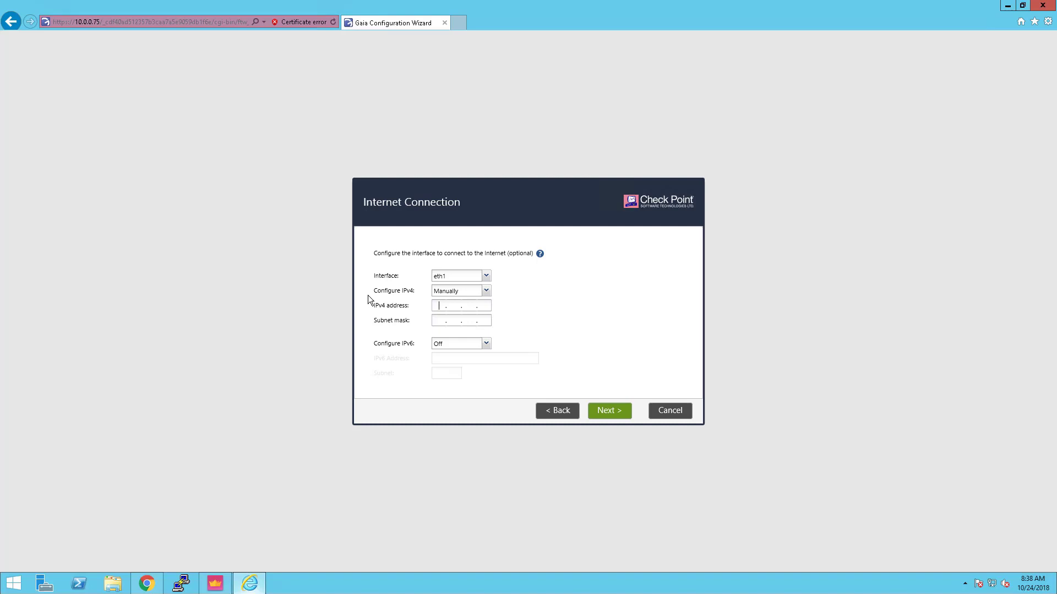
type("10.")
type("1.0")
type("255255.0.0")
Accept the Internet Connection, default host name gw-b89ca3, and Date and Time settings
left_click(617, 409)
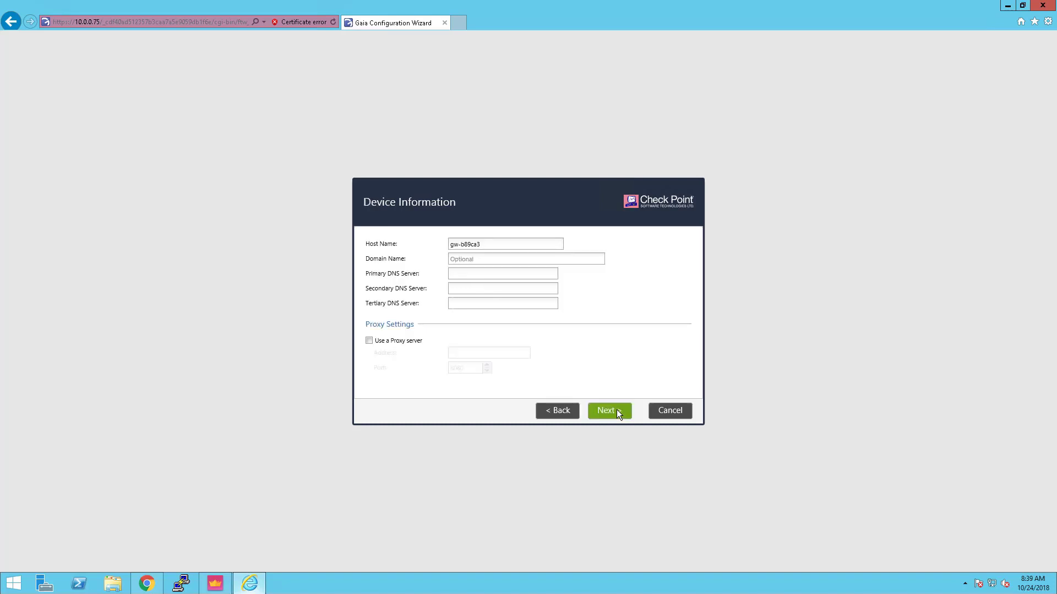
left_click(617, 412)
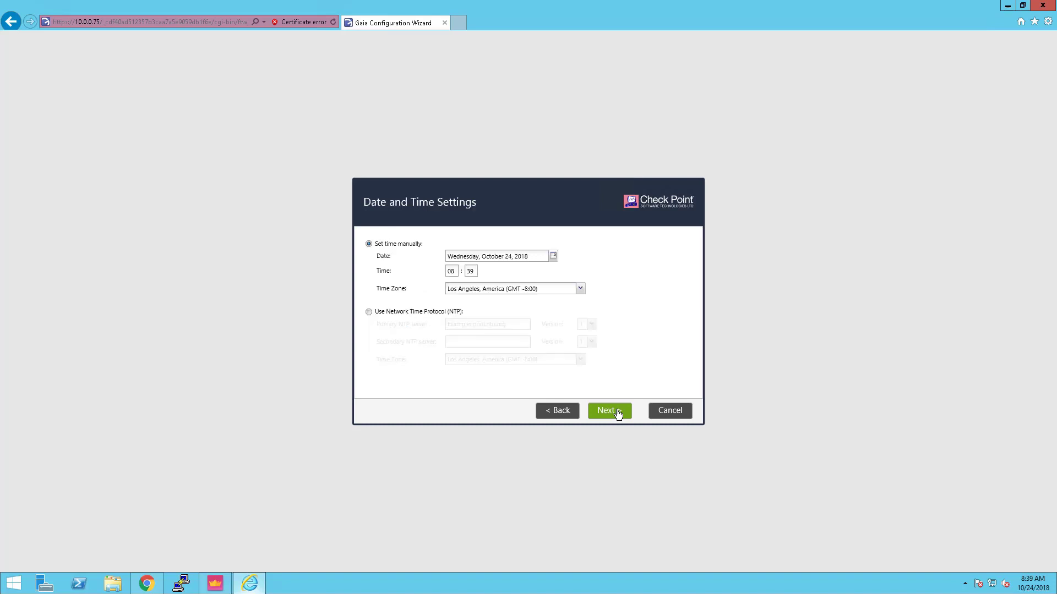
left_click(618, 413)
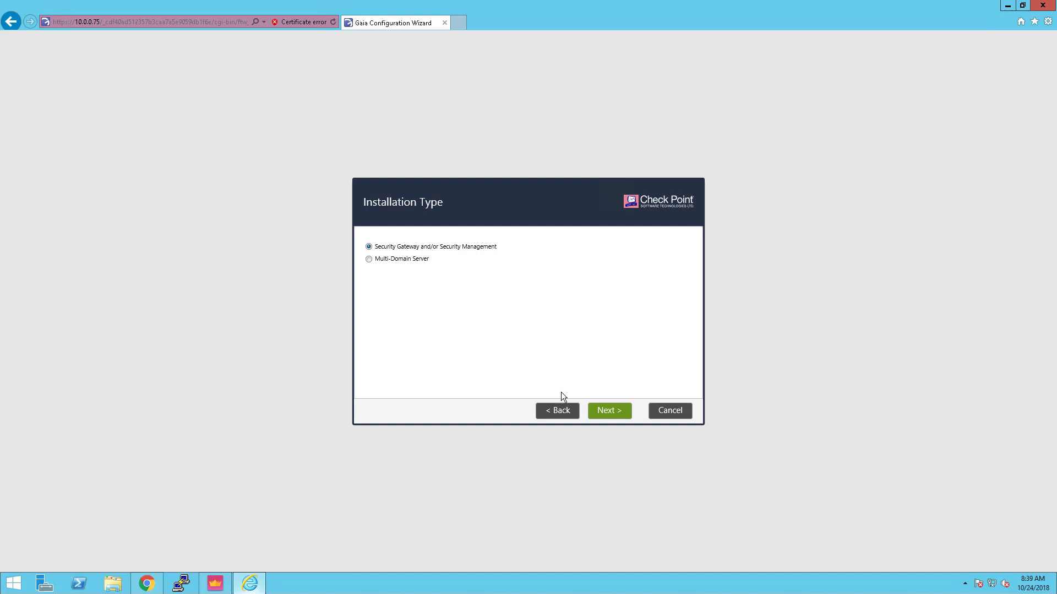
Choose Security Gateway only, unchecking Security Management, and leave dynamic IP at No
left_click(604, 420)
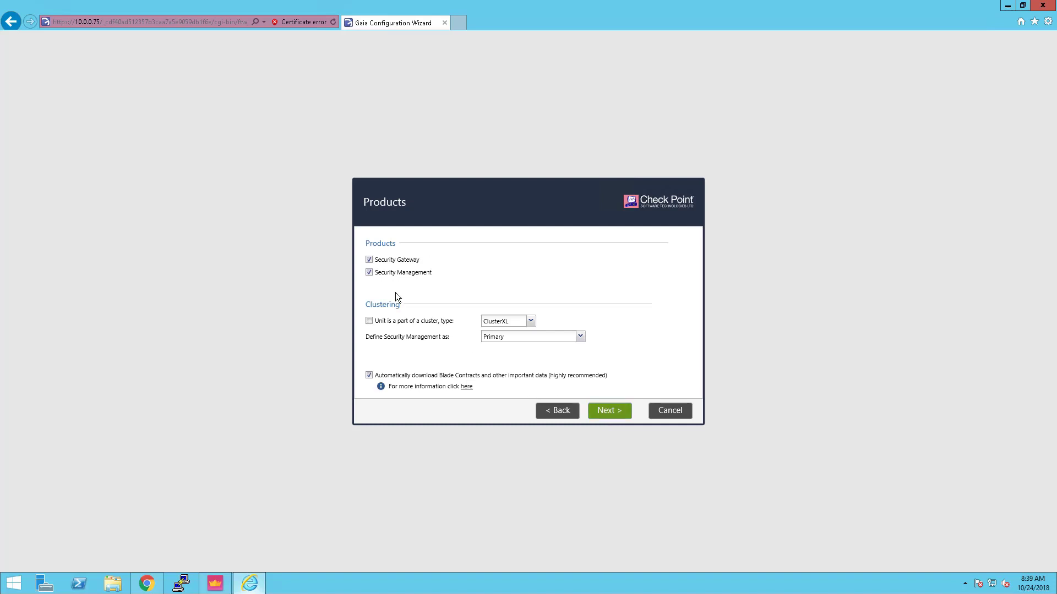
left_click(369, 272)
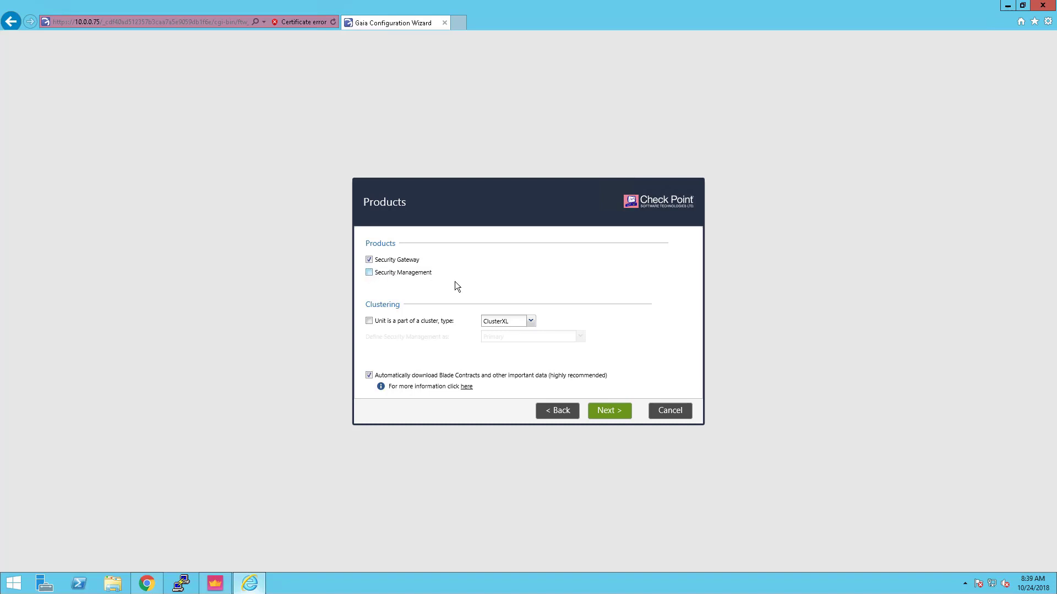
left_click(615, 414)
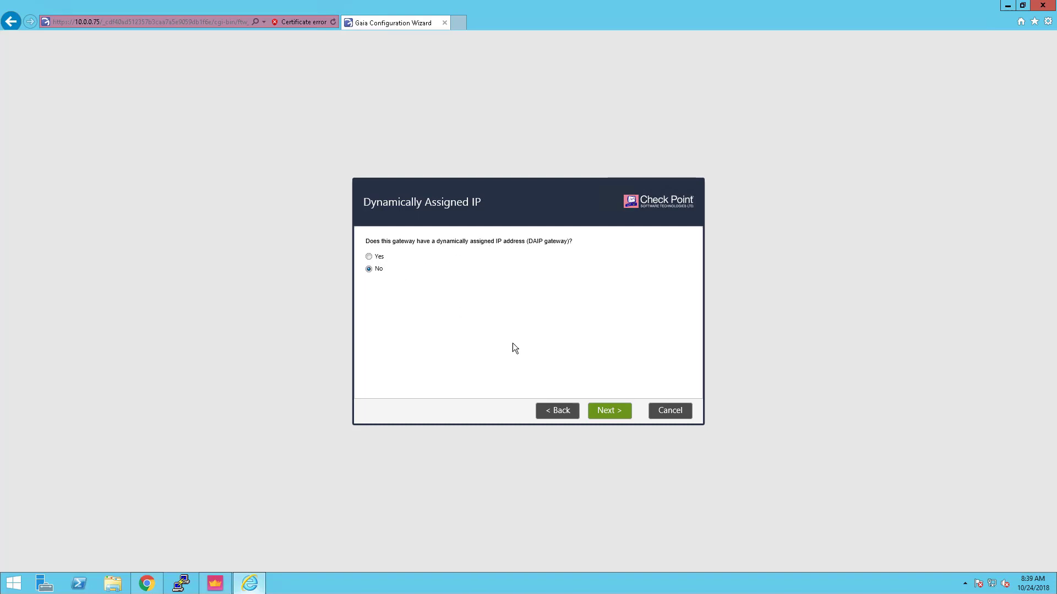
left_click(608, 413)
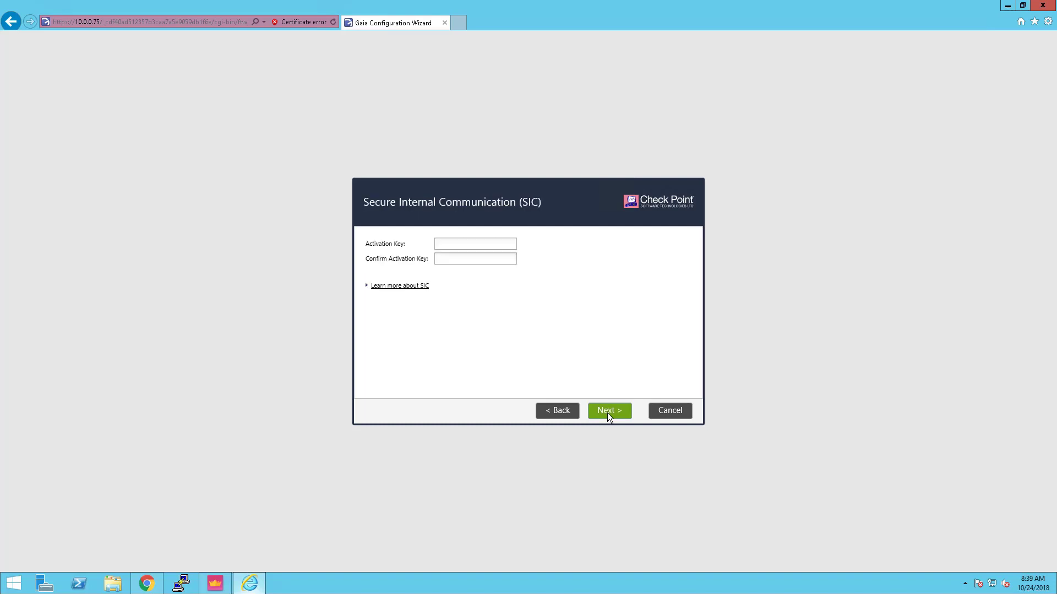
Enter and confirm the SIC activation key, then proceed to the summary
left_click(438, 245)
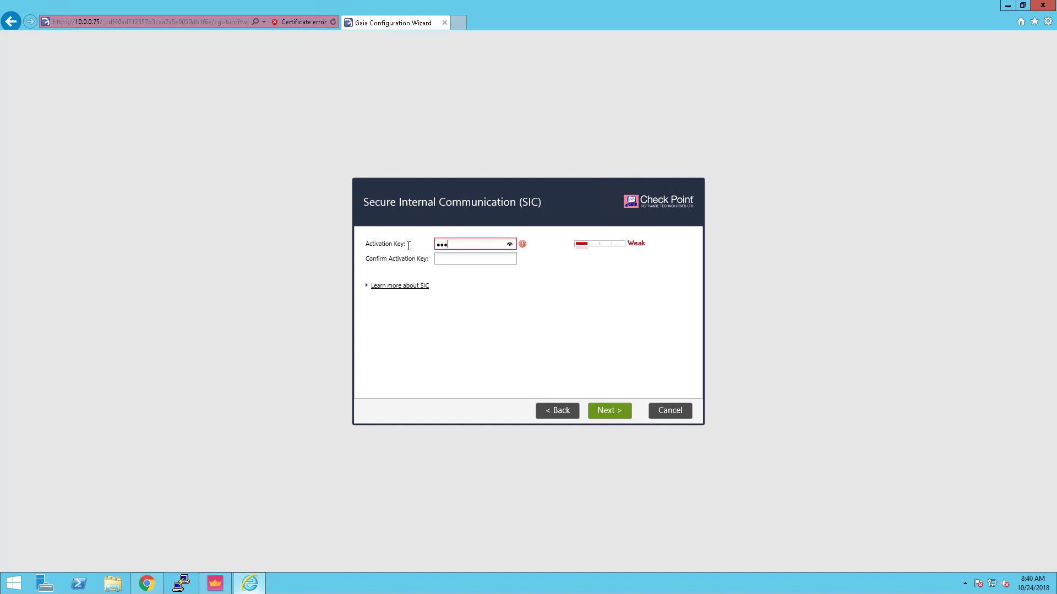
key("Tab")
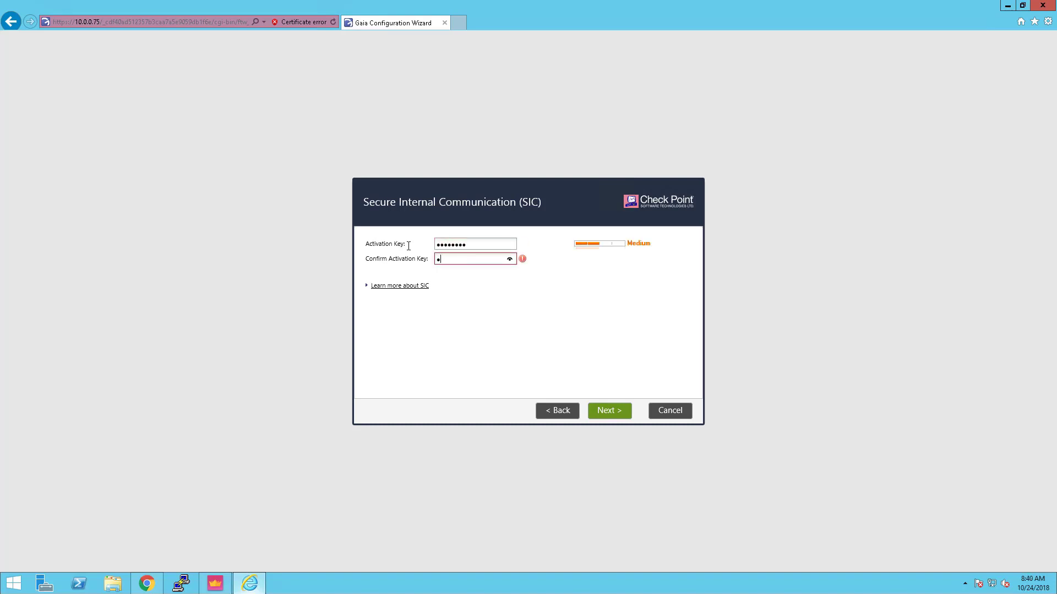
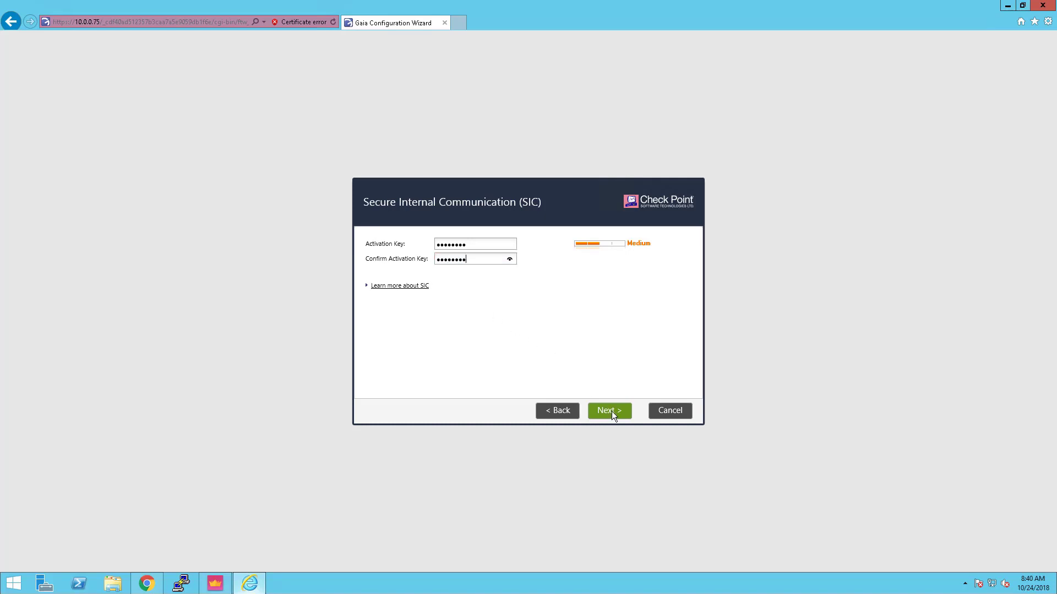
left_click(612, 411)
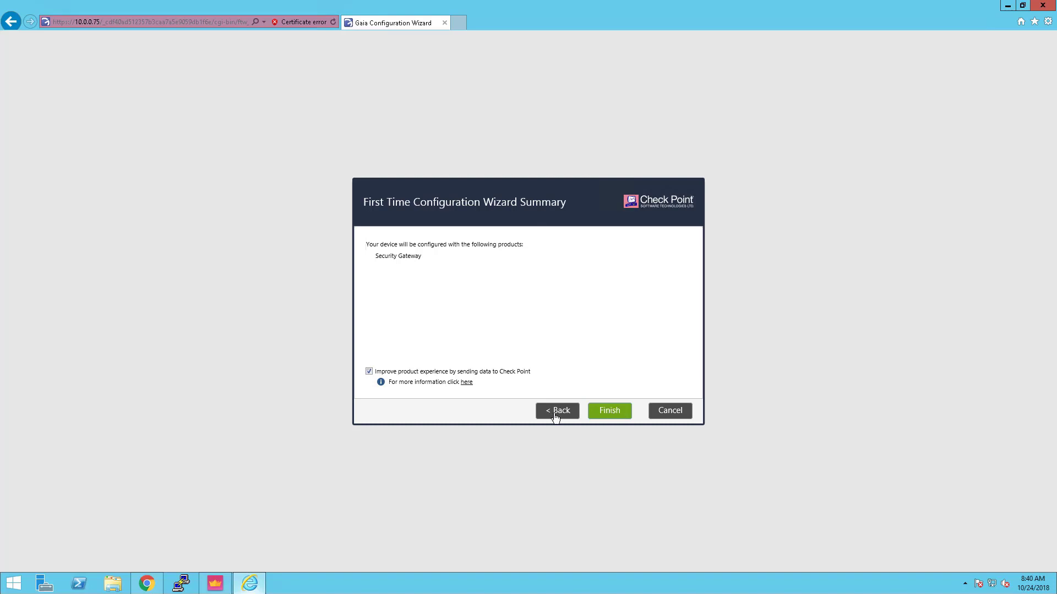
Finish the wizard, confirm applying the configuration, and restart the gateway
left_click(608, 412)
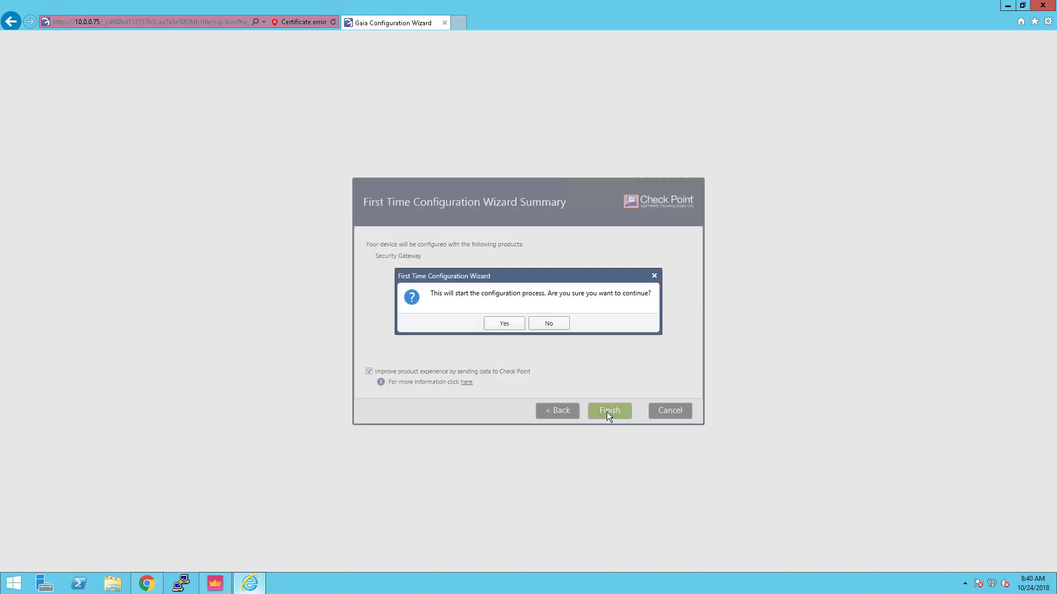
left_click(504, 324)
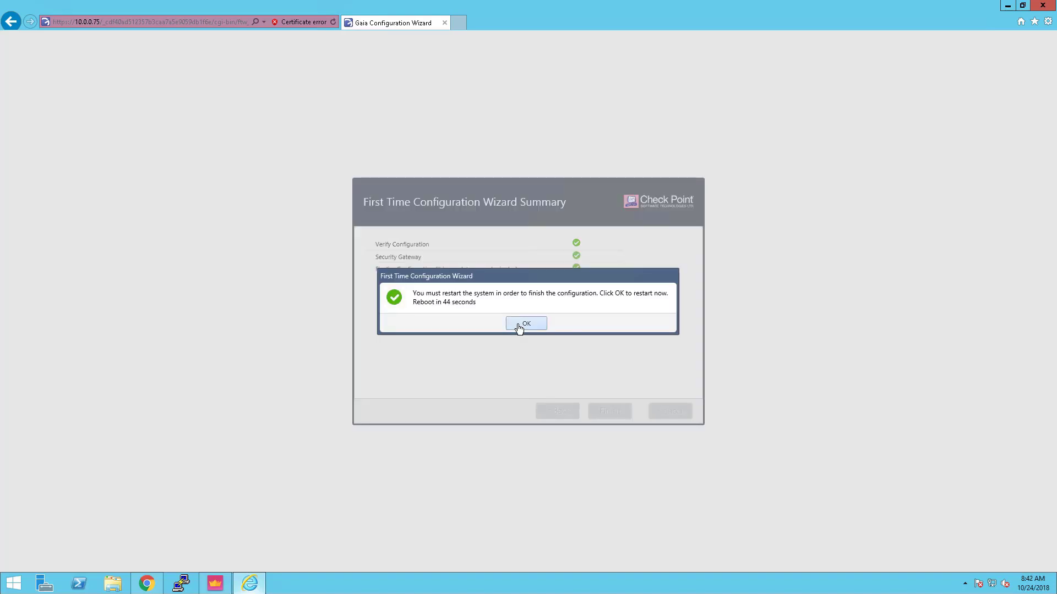
left_click(519, 325)
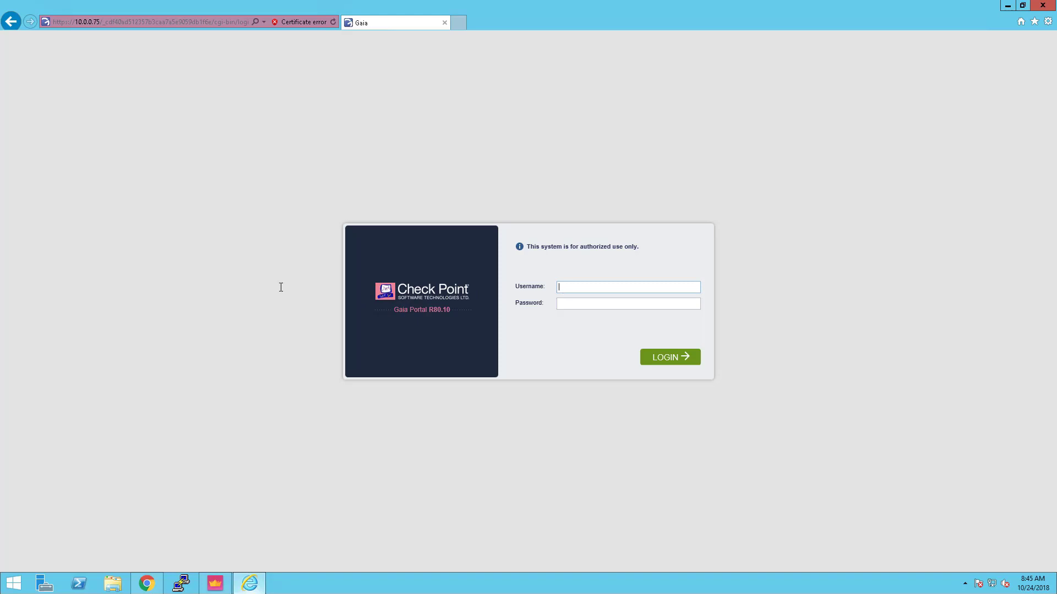
Log back in to the Gaia Portal as admin with the account password
type("admin")
key("Tab")
type("••••")
key("Return")
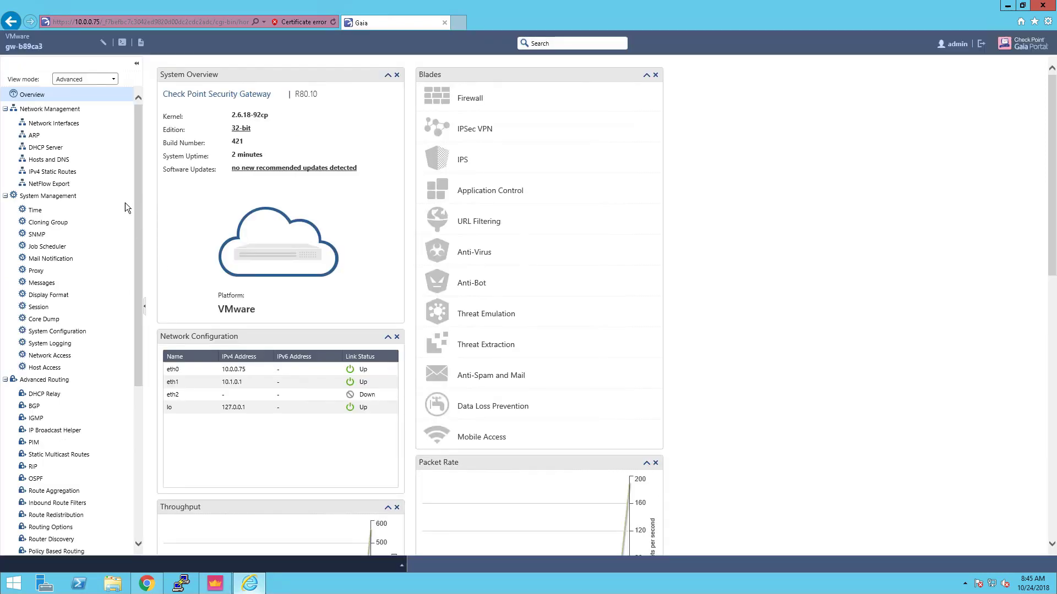
Enable eth2 with IPv4 address 10.2.0.1 and subnet mask 255.255.0.0
left_click(58, 127)
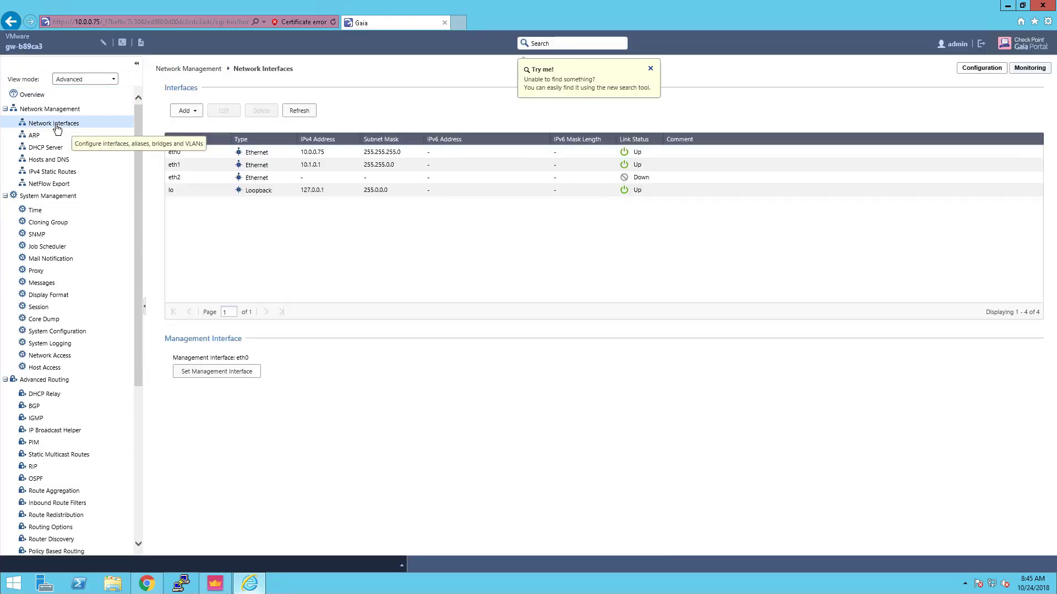
left_click(189, 178)
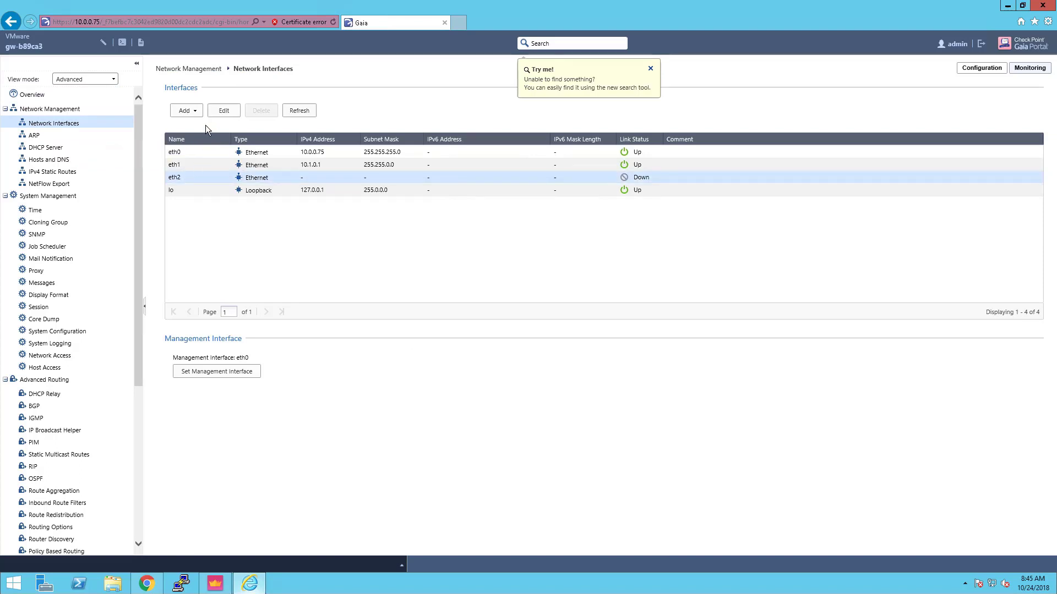
left_click(224, 110)
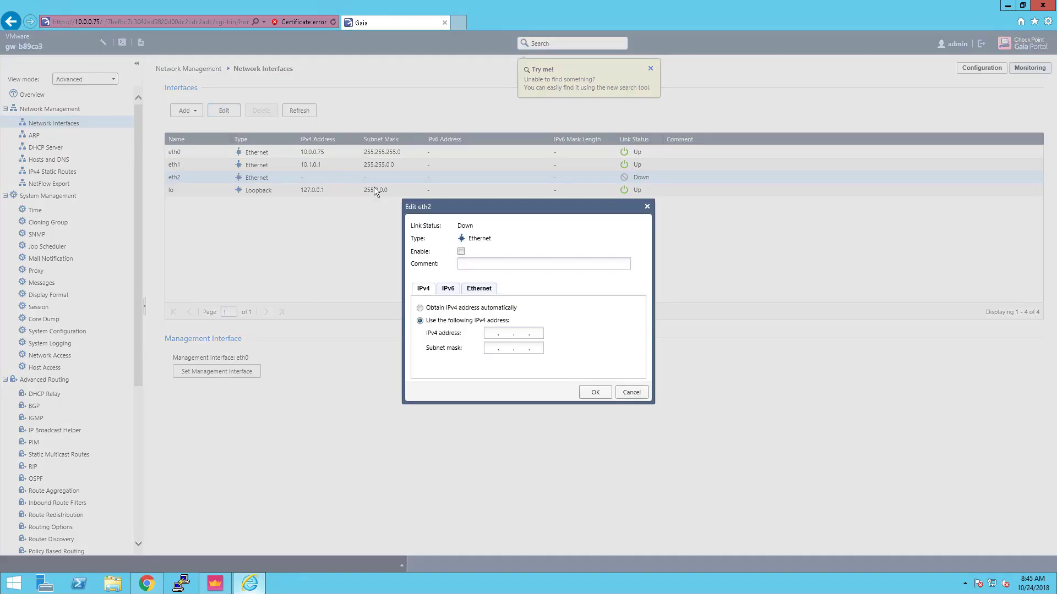
left_click(460, 251)
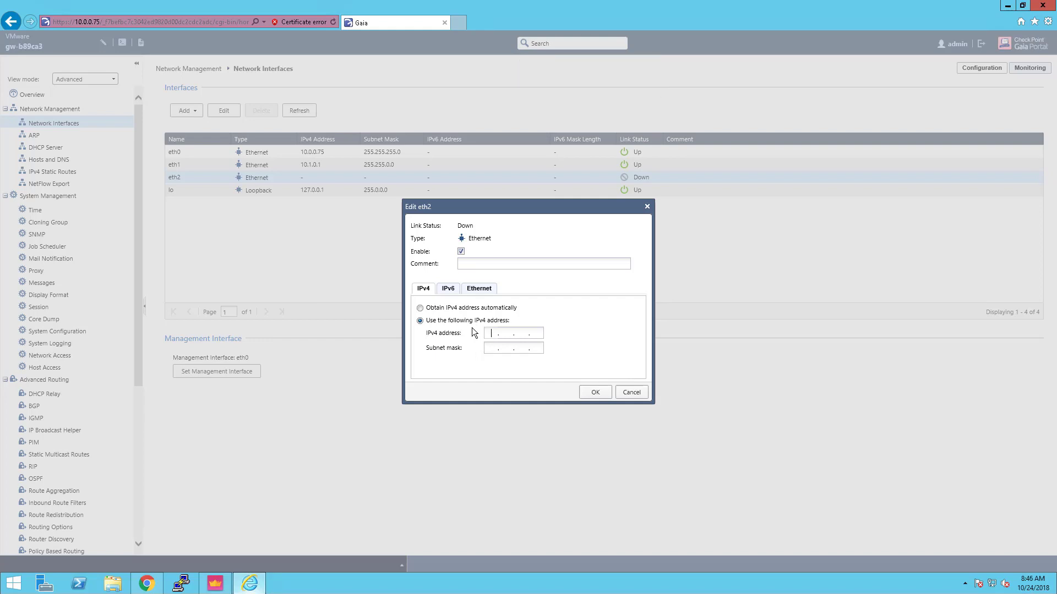
type("10.2.0.1")
type("255.255.0.0")
left_click(591, 395)
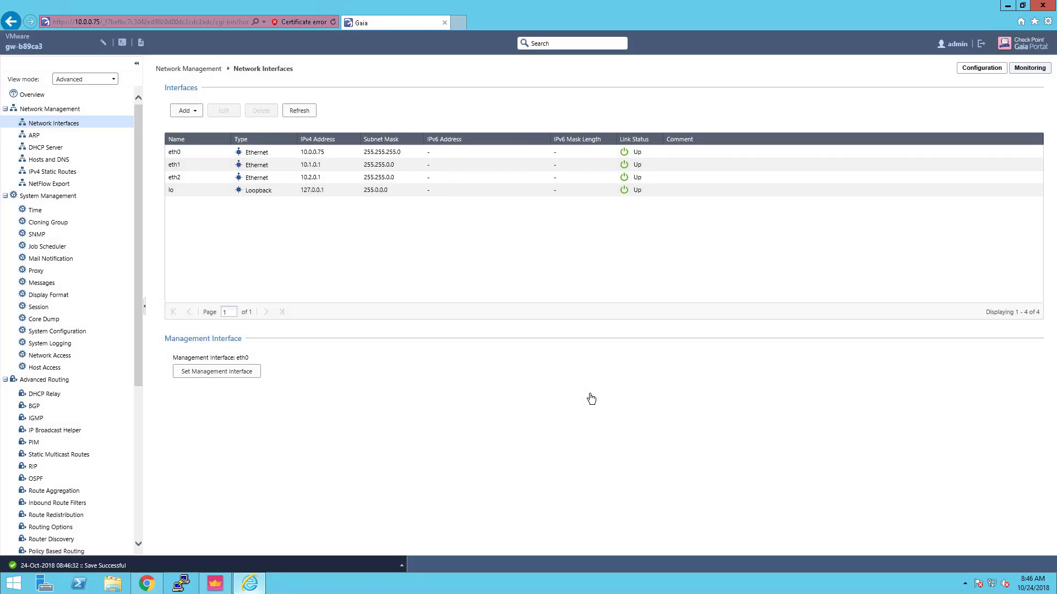
Log in to the gateway at 10.0.0.75 over an SSH session in PuTTY
left_click(1006, 7)
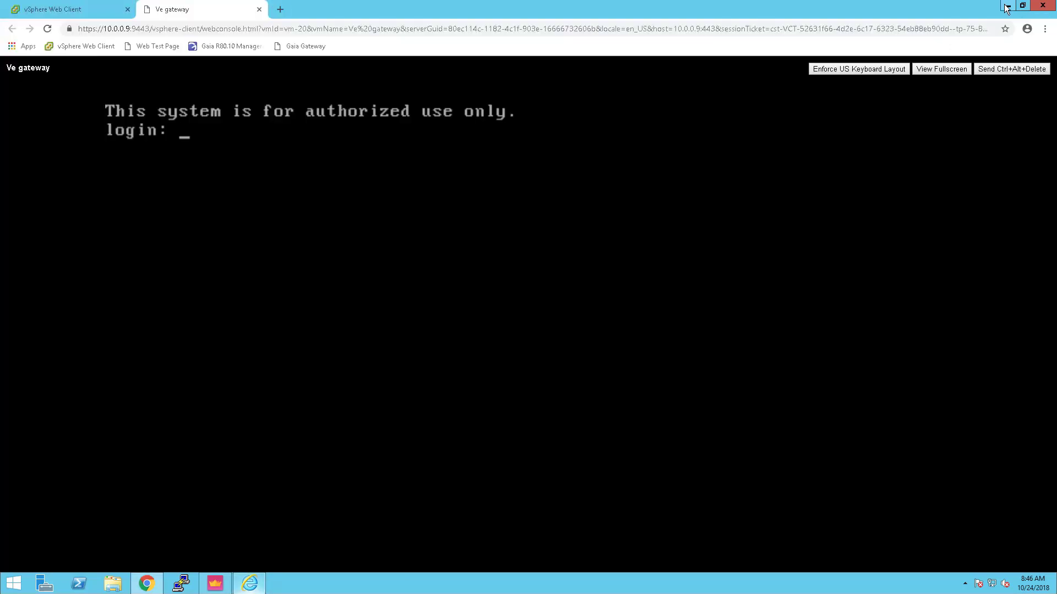
left_click(1006, 8)
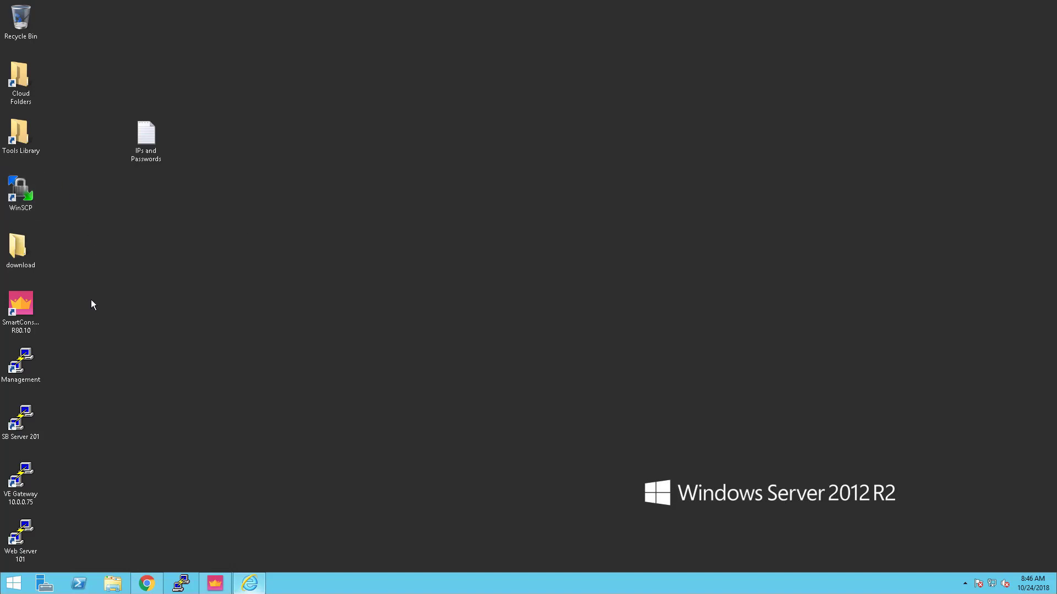
double_click(25, 476)
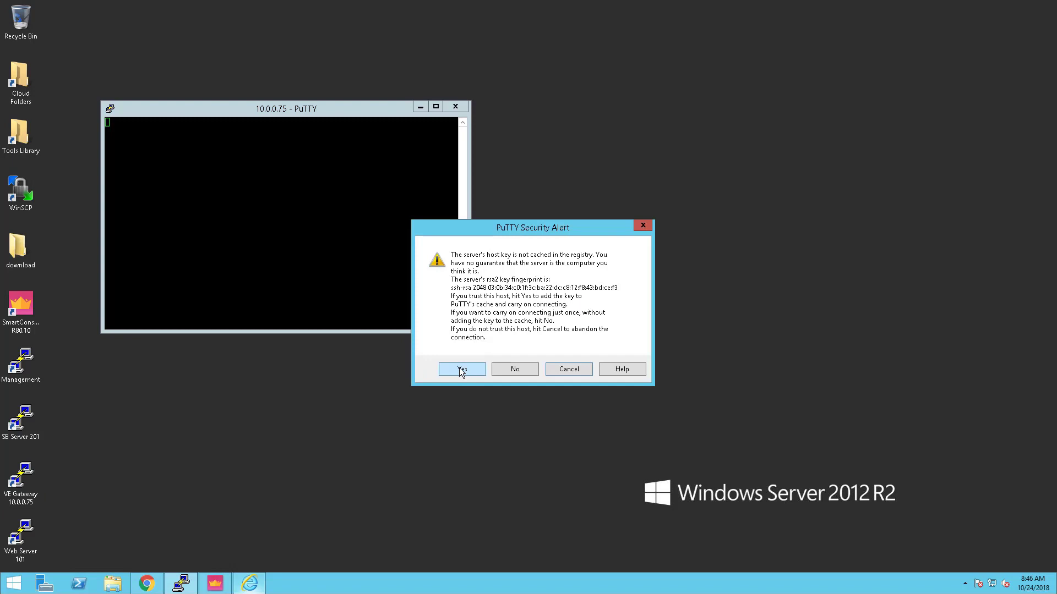
key("Return")
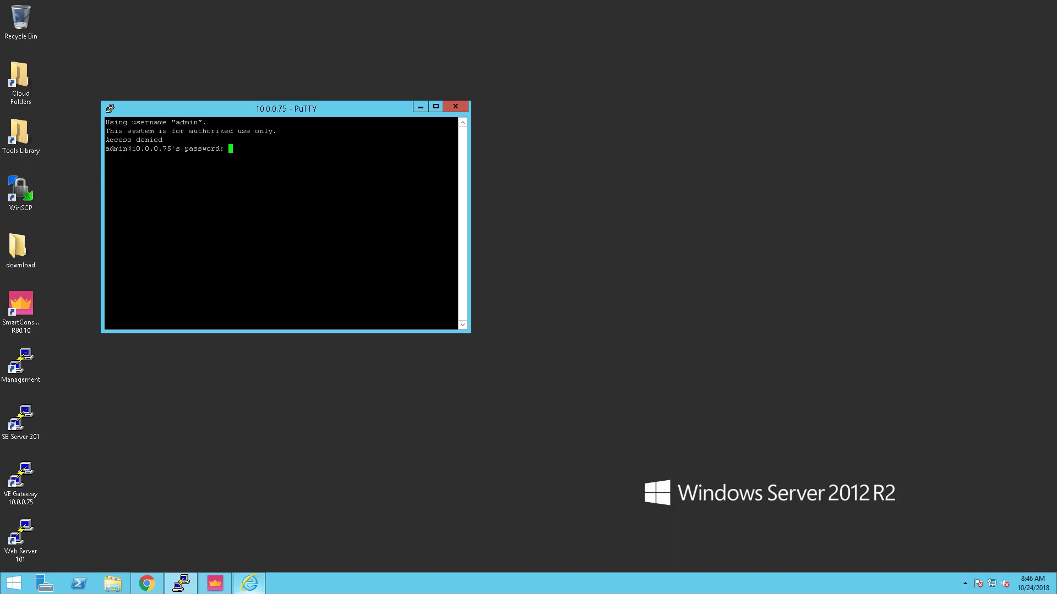
key("Return")
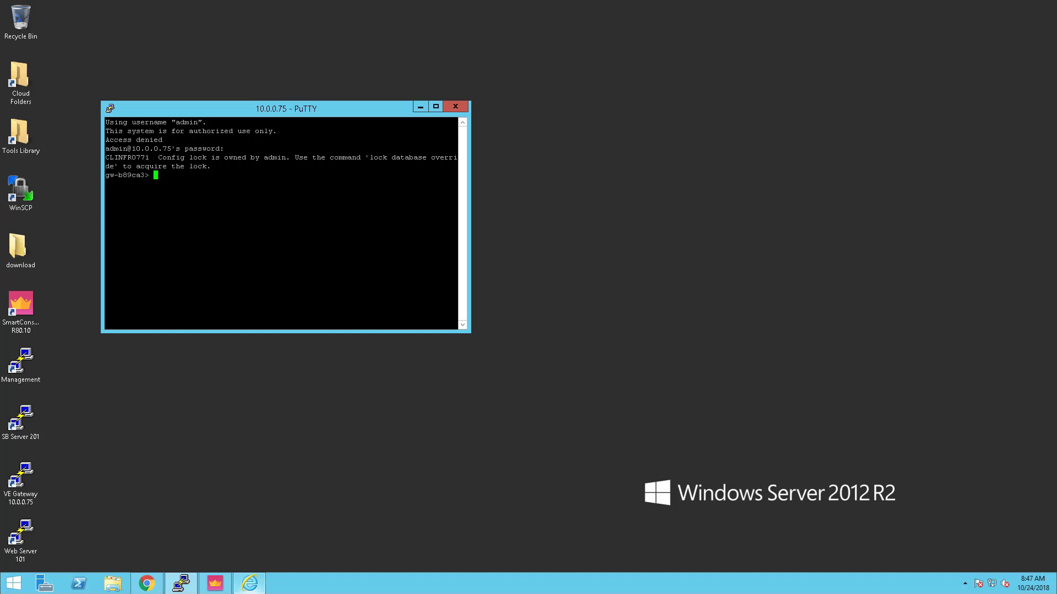
Ping 10.1.0.101 and 10.2.0.201 from the gateway, confirming zero packet loss
type("ping 10.1.0.101")
key("Return")
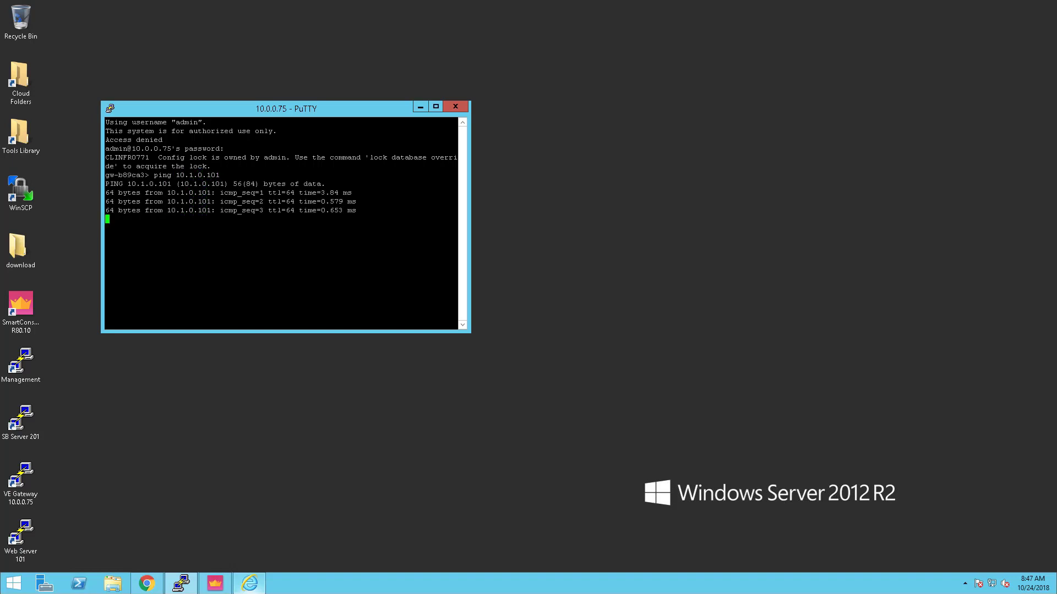
type("ping")
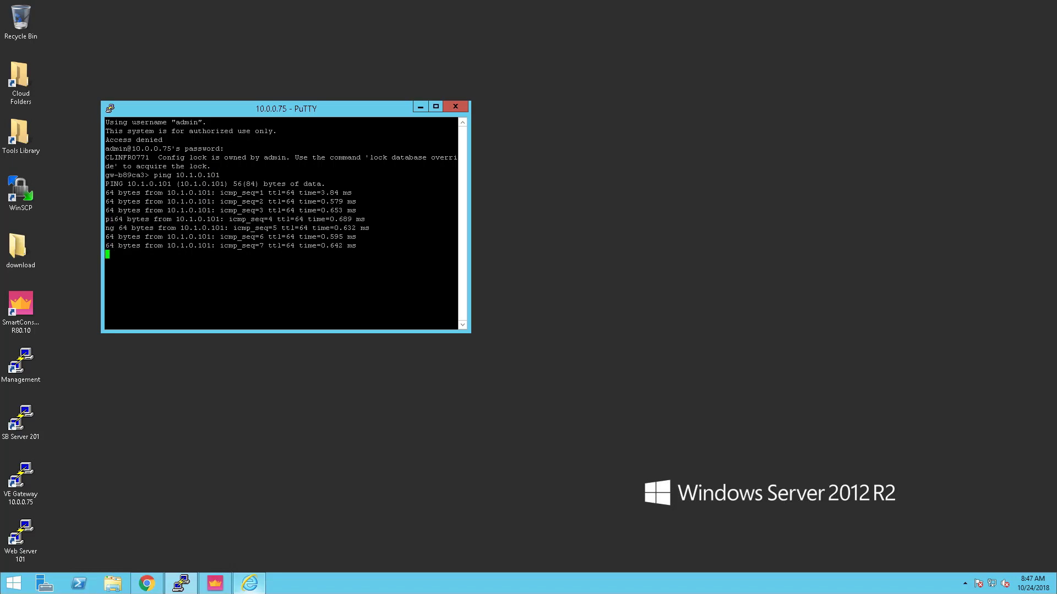
key("ctrl+c")
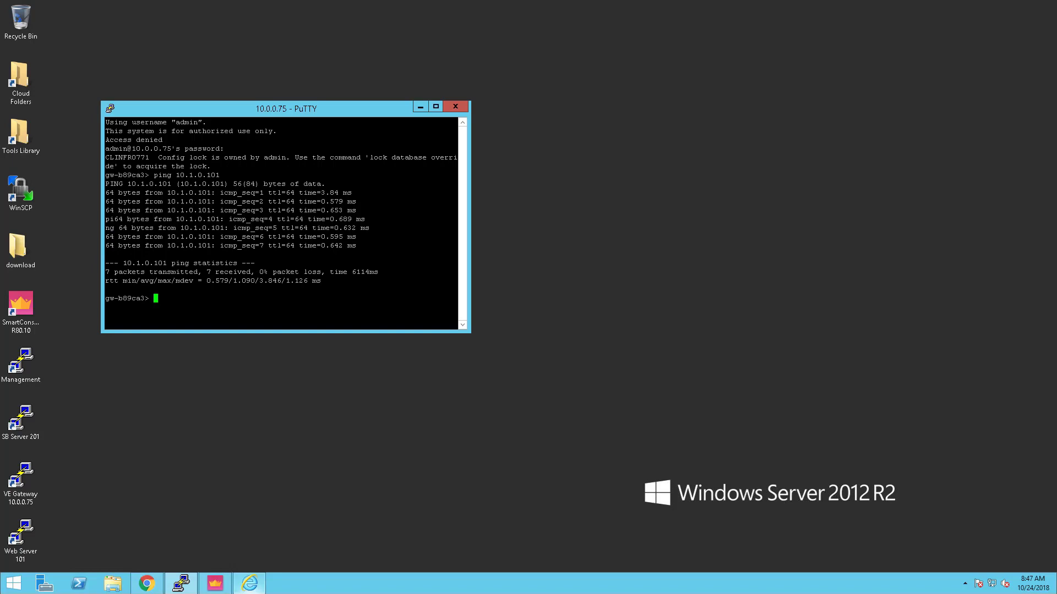
type("ping 10.2.0.201")
key("Return")
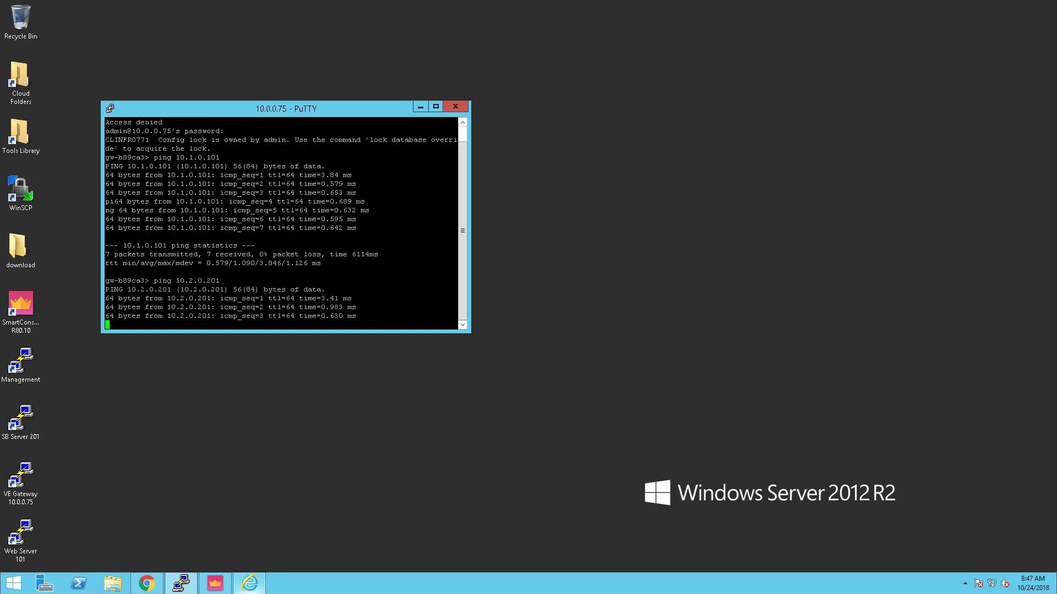
key("ctrl+c")
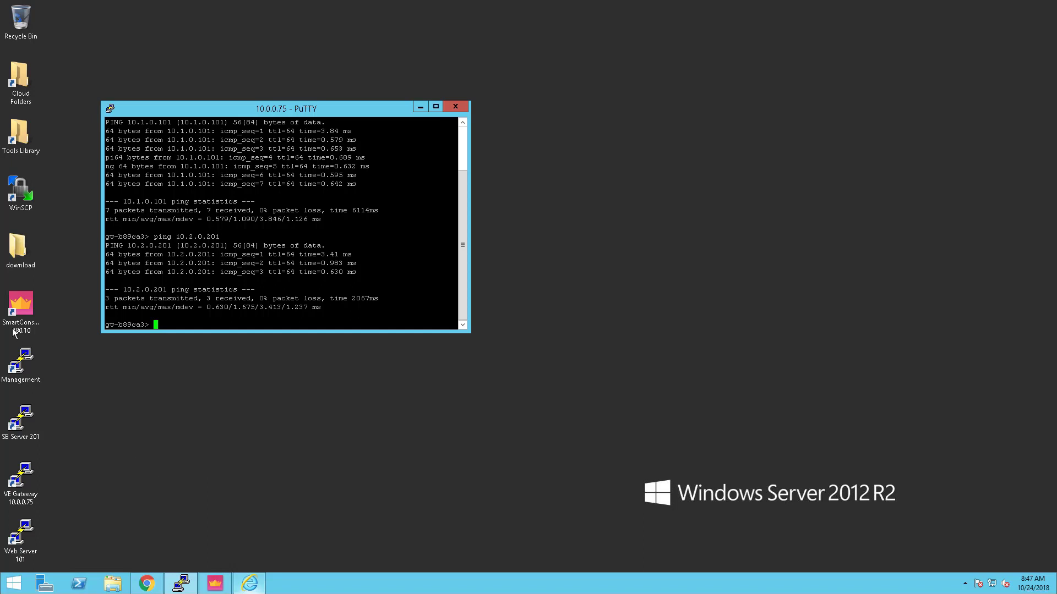
left_click(213, 585)
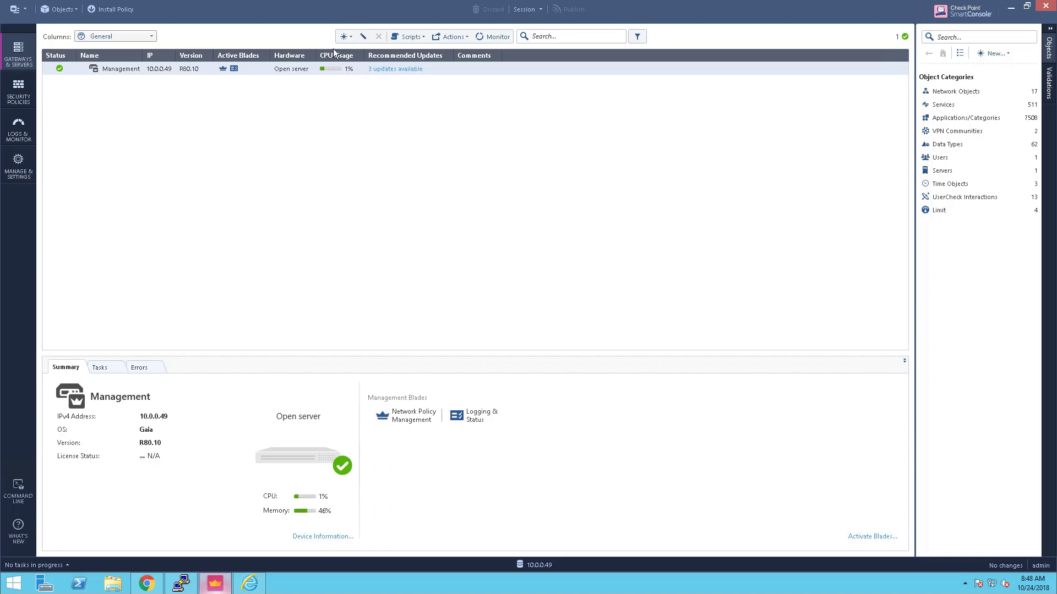
Start a new gateway in Wizard Mode named VE-Gateway, platform vSEC, IPv4 10.0.0.75
left_click(349, 39)
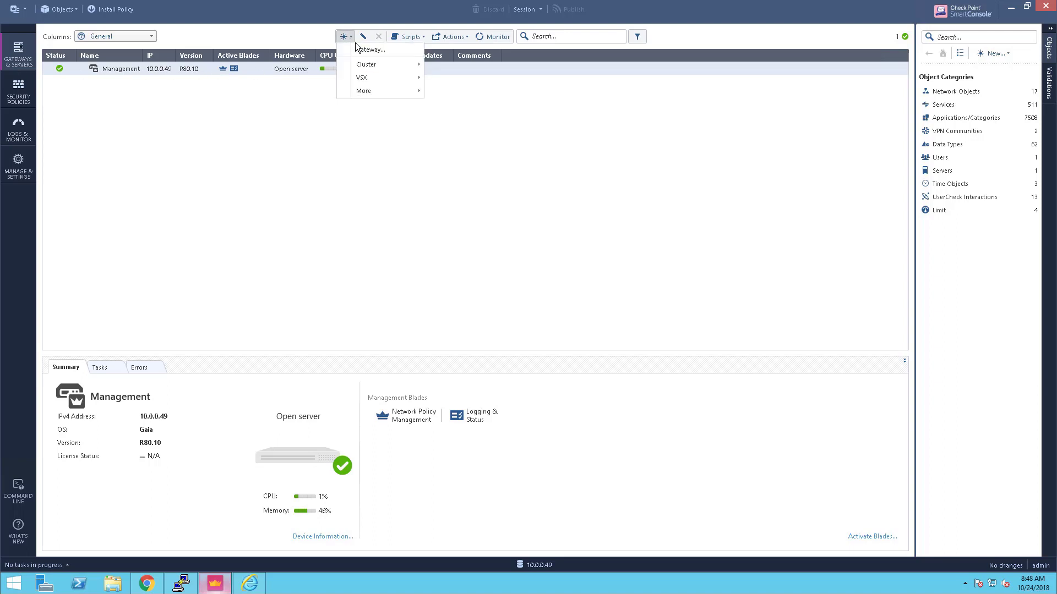
left_click(362, 50)
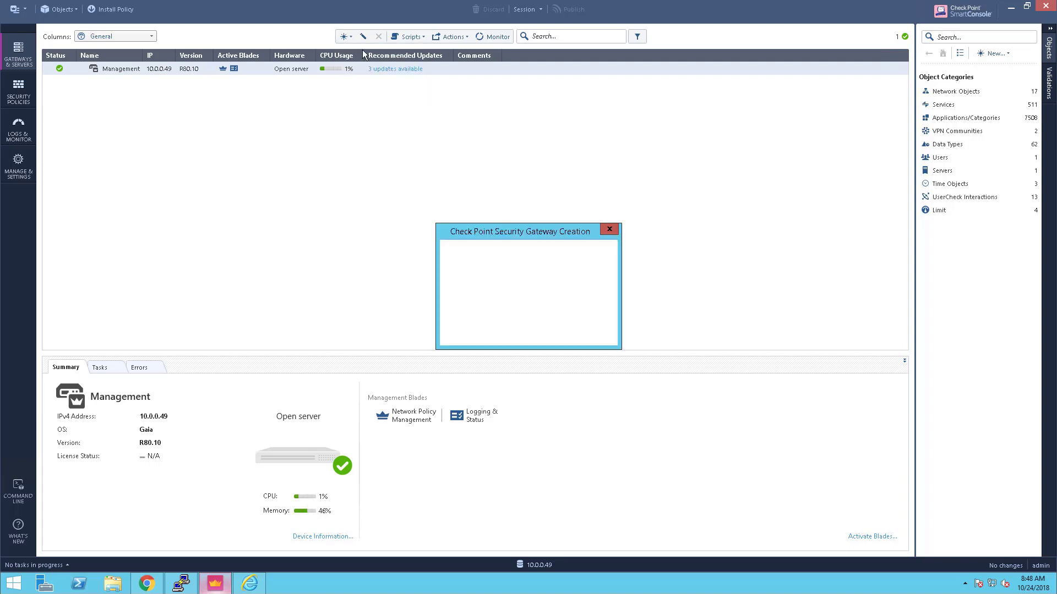
left_click(497, 294)
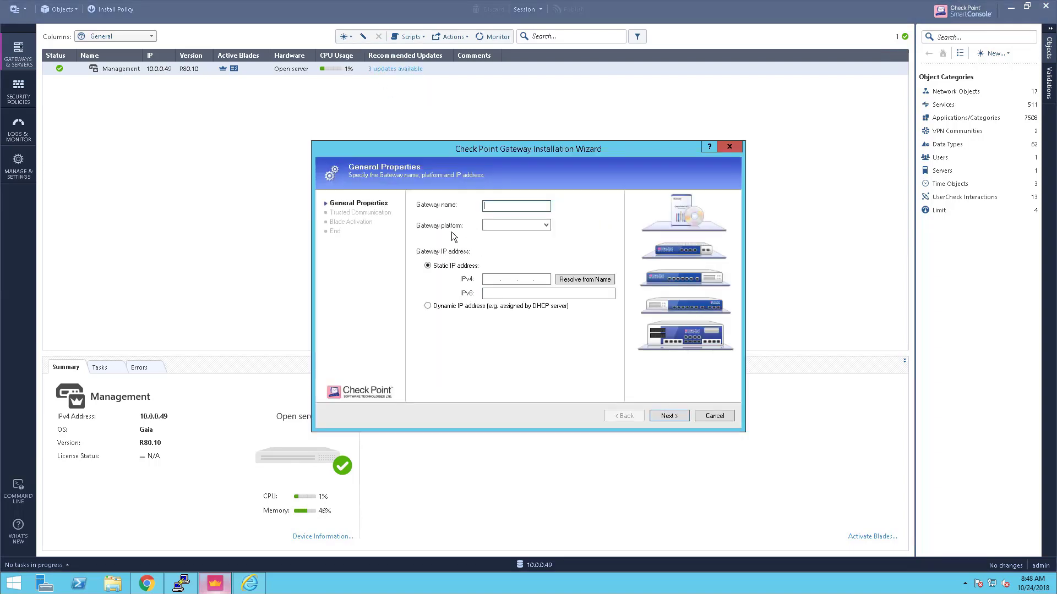
type("VE-Gateway")
left_click(511, 223)
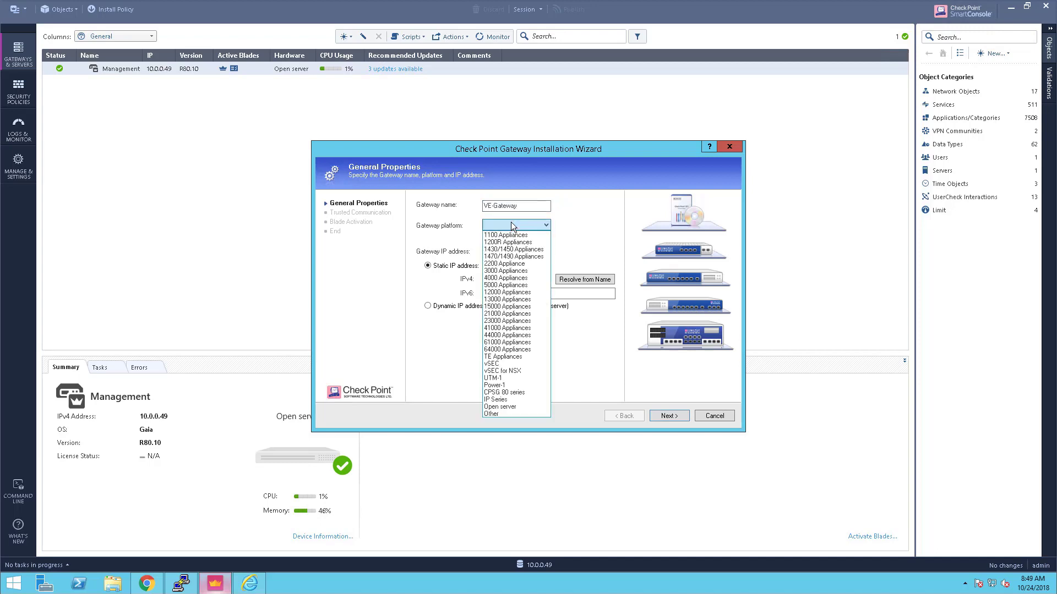
left_click(495, 364)
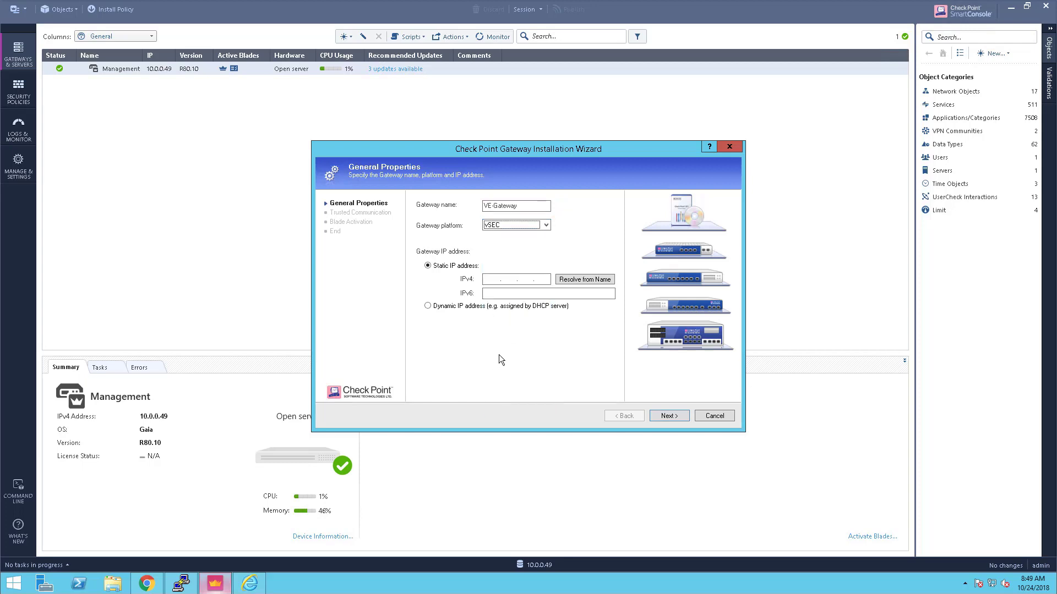
left_click(497, 279)
type("10.0.0.75")
Establish trust with the one-time password and finish creating VE-Gateway
left_click(663, 415)
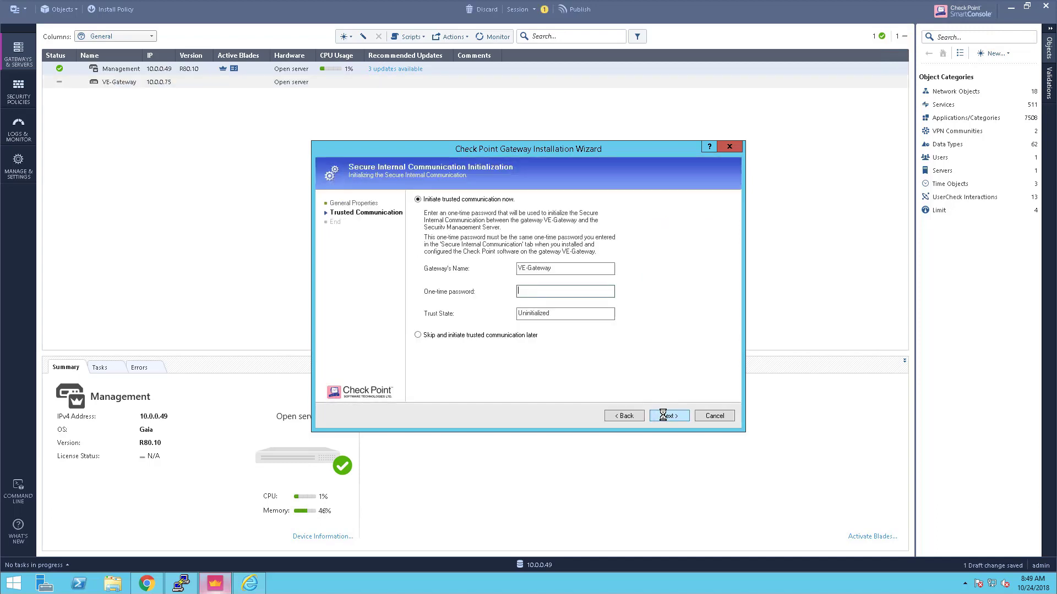
type("••••••••")
left_click(678, 416)
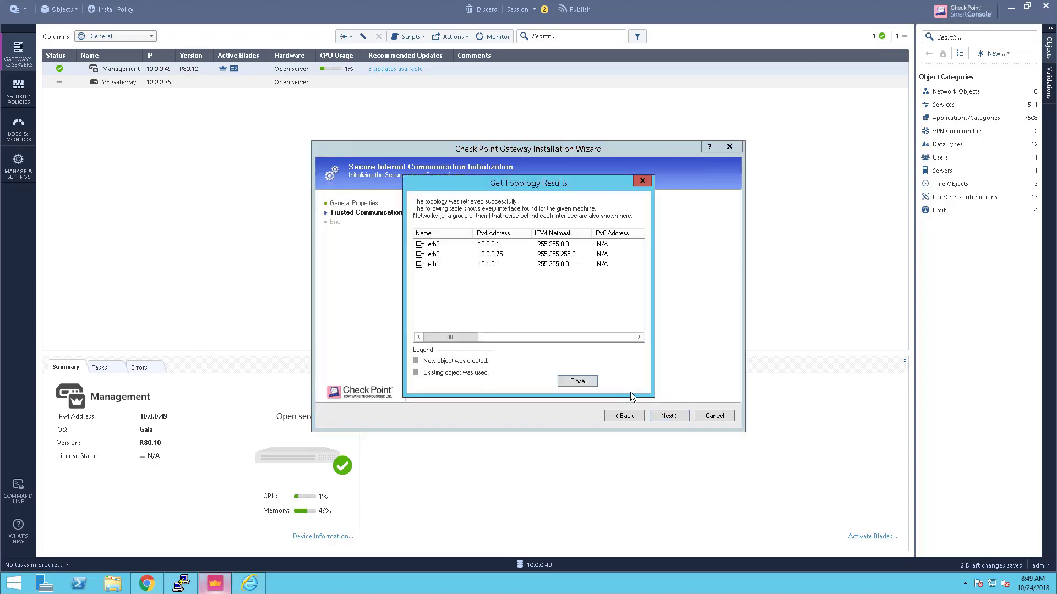
left_click(577, 382)
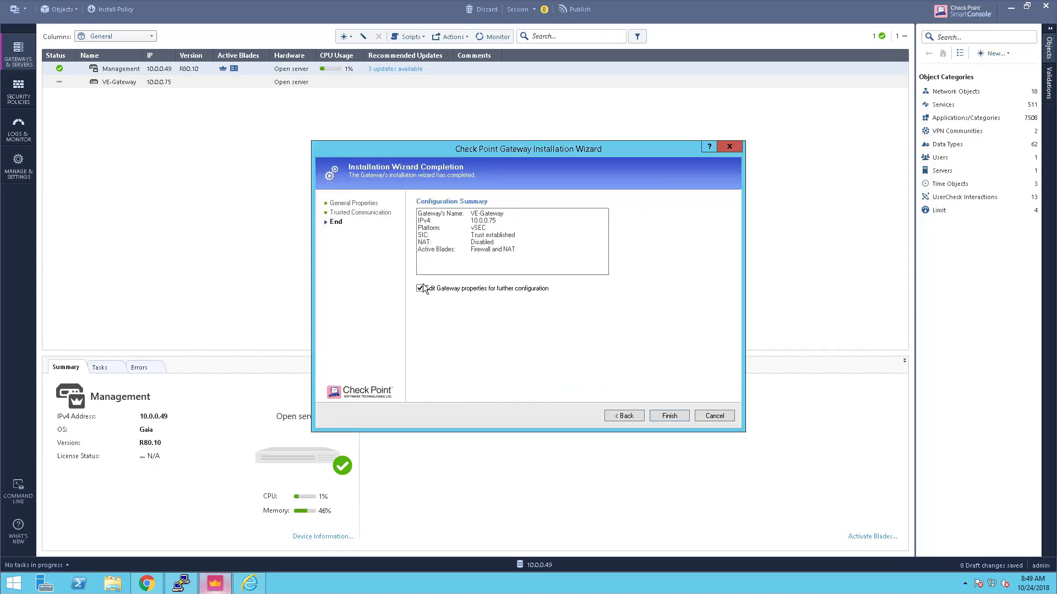
left_click(667, 416)
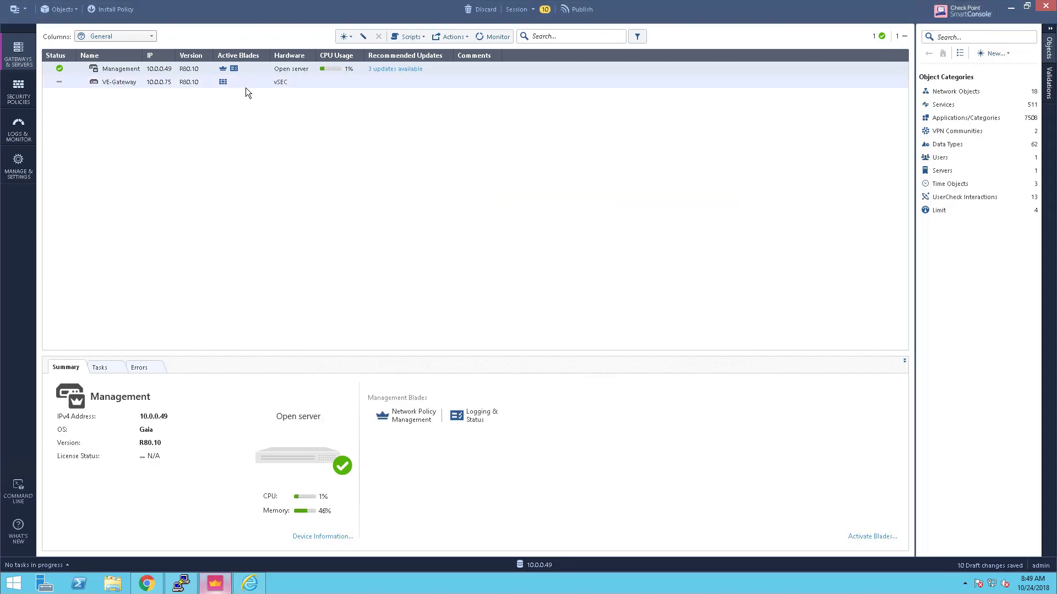
Set the Cleanup rule's Track to Log in Security Policies
left_click(22, 93)
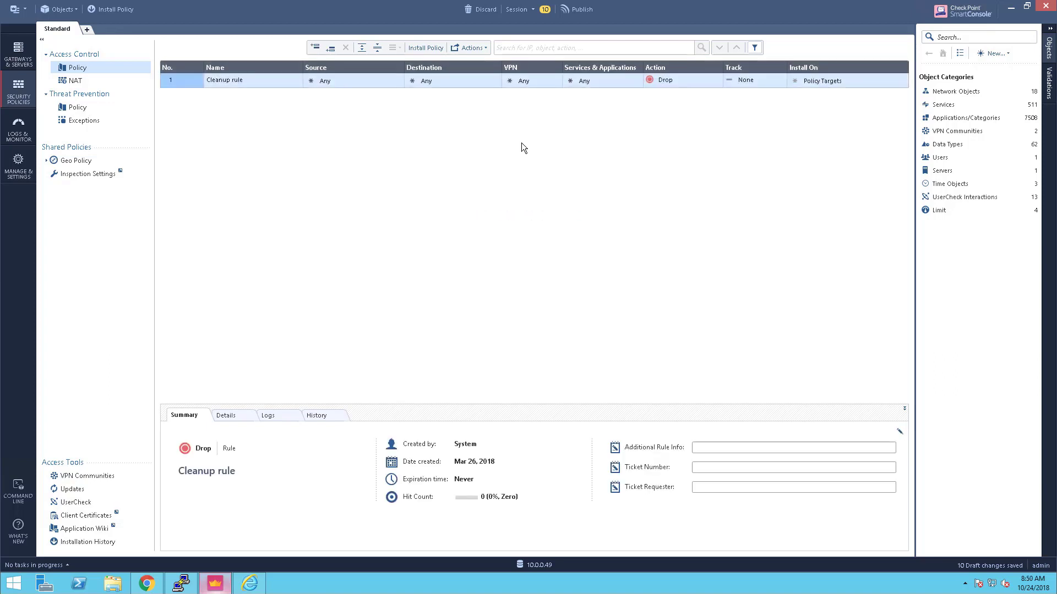
left_click(778, 80)
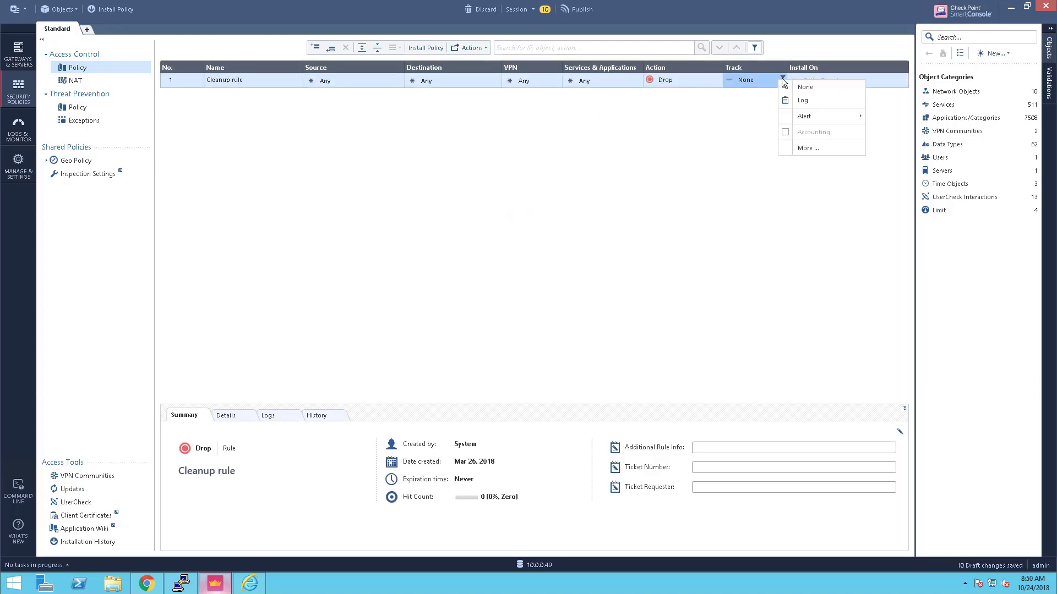
left_click(802, 100)
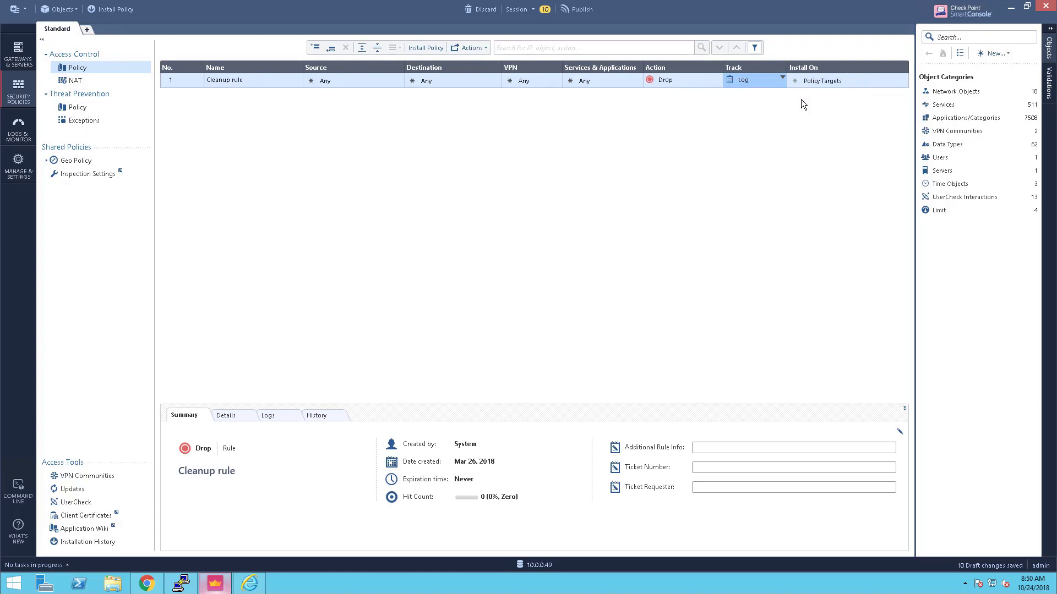
Publish the changes and install the Standard policy on VE-Gateway
left_click(114, 9)
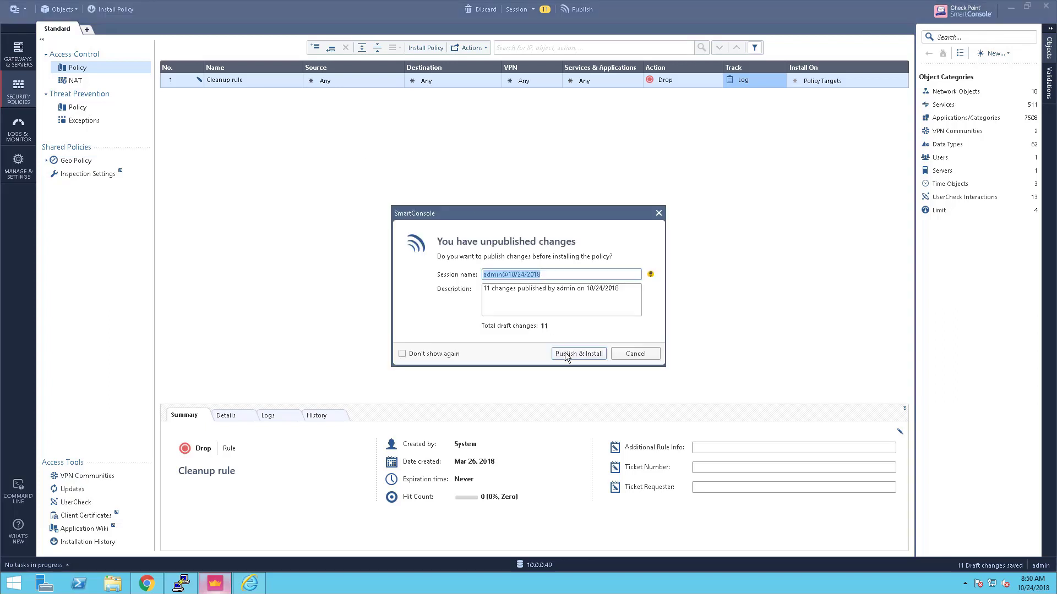
left_click(567, 355)
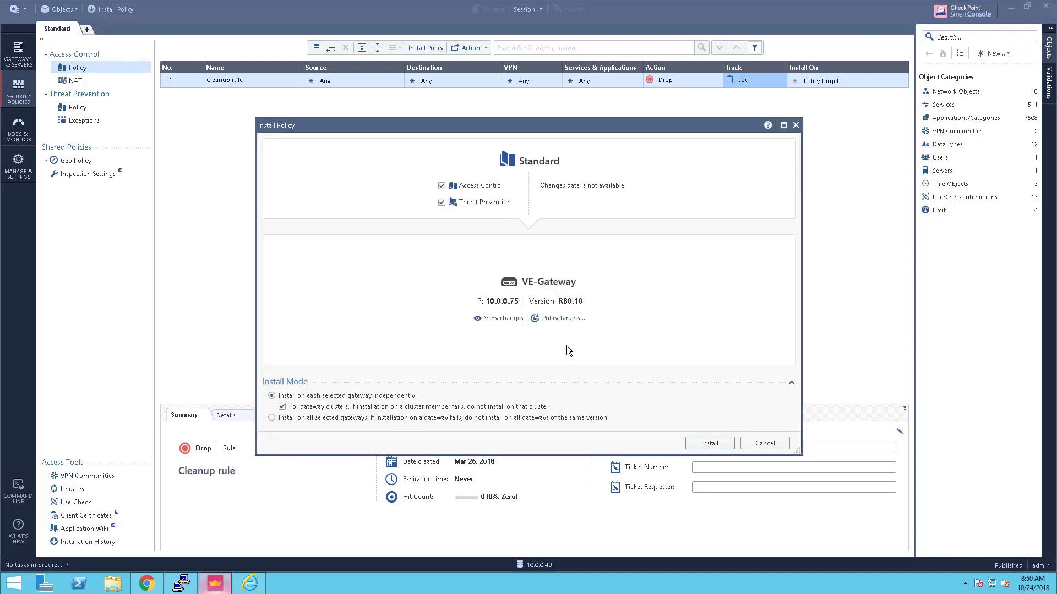
left_click(710, 444)
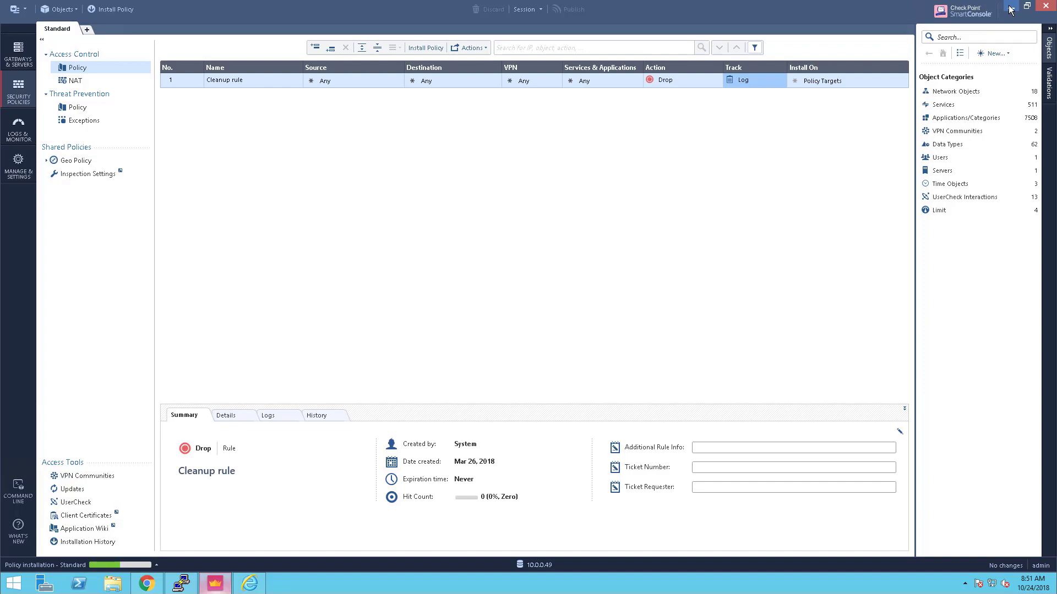
Minimize SmartConsole and close the gateway's PuTTY session
left_click(1011, 7)
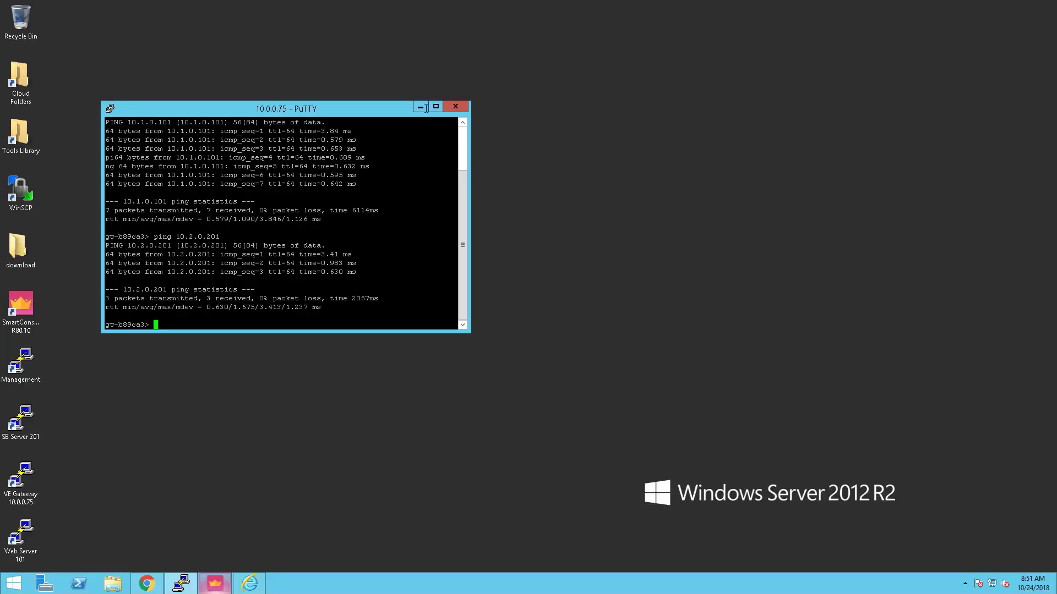
left_click(455, 108)
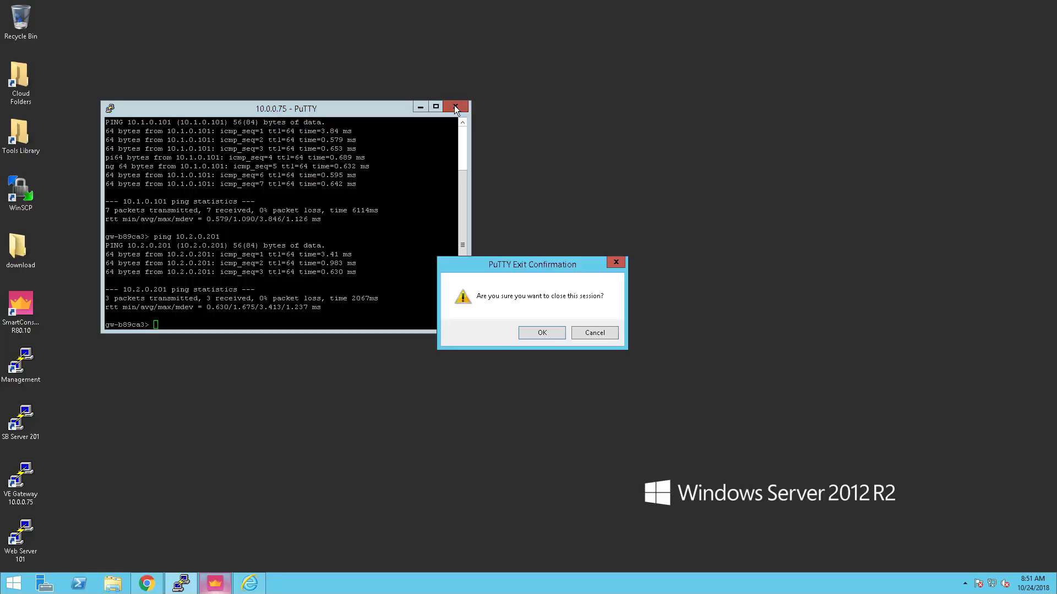
left_click(539, 335)
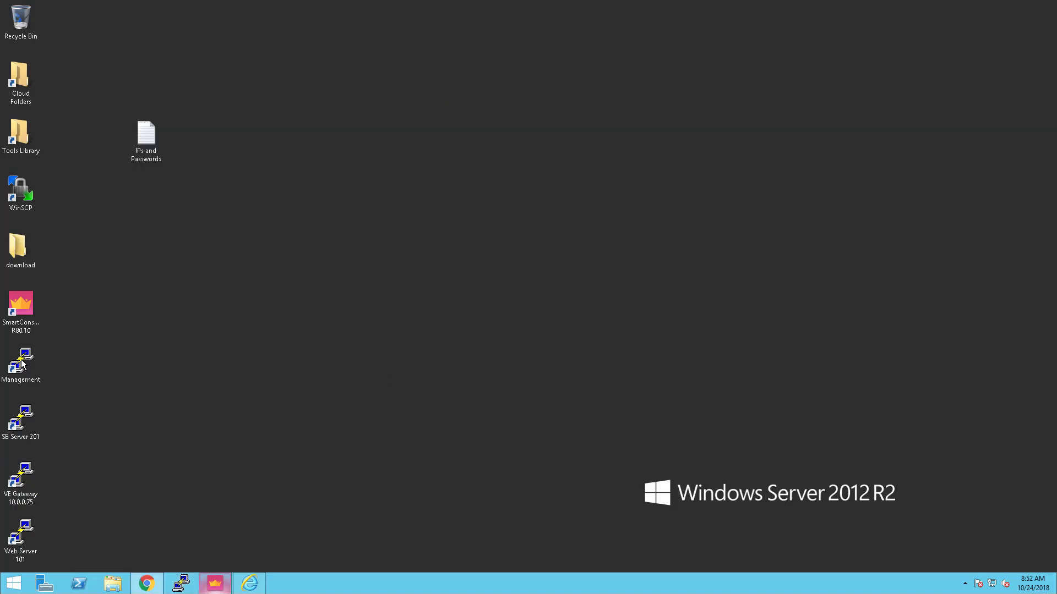
Run 'vsec on' on the Management server over SSH, then close that session
double_click(21, 359)
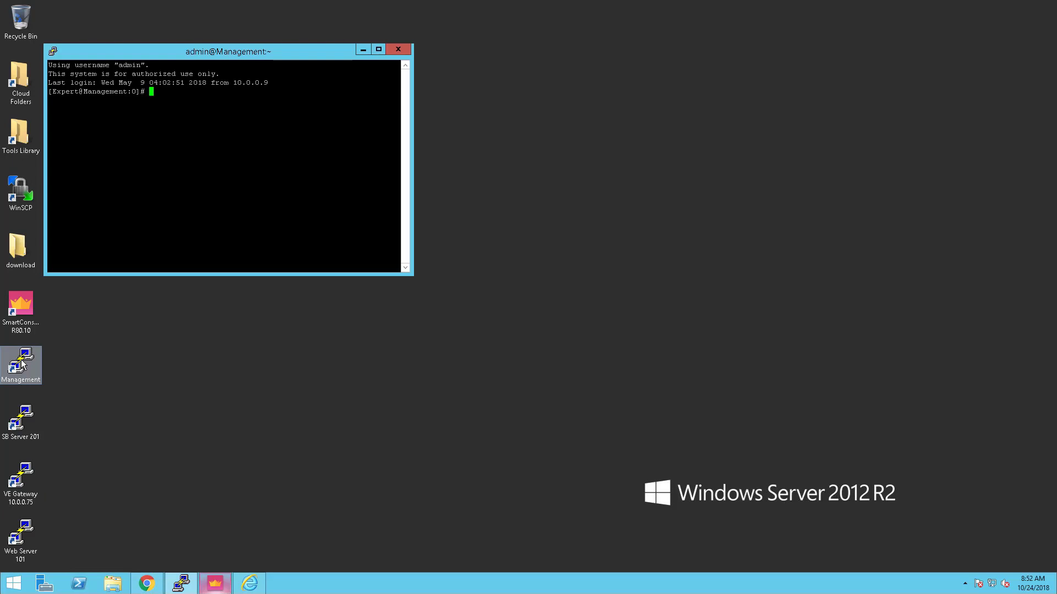
type("vsec on")
key("Return")
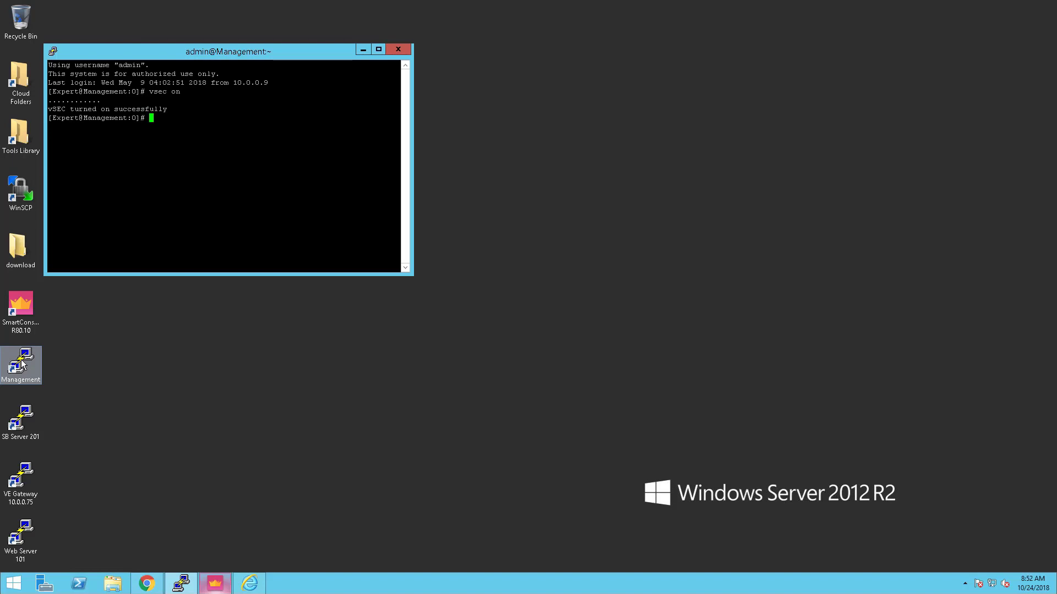
left_click(399, 51)
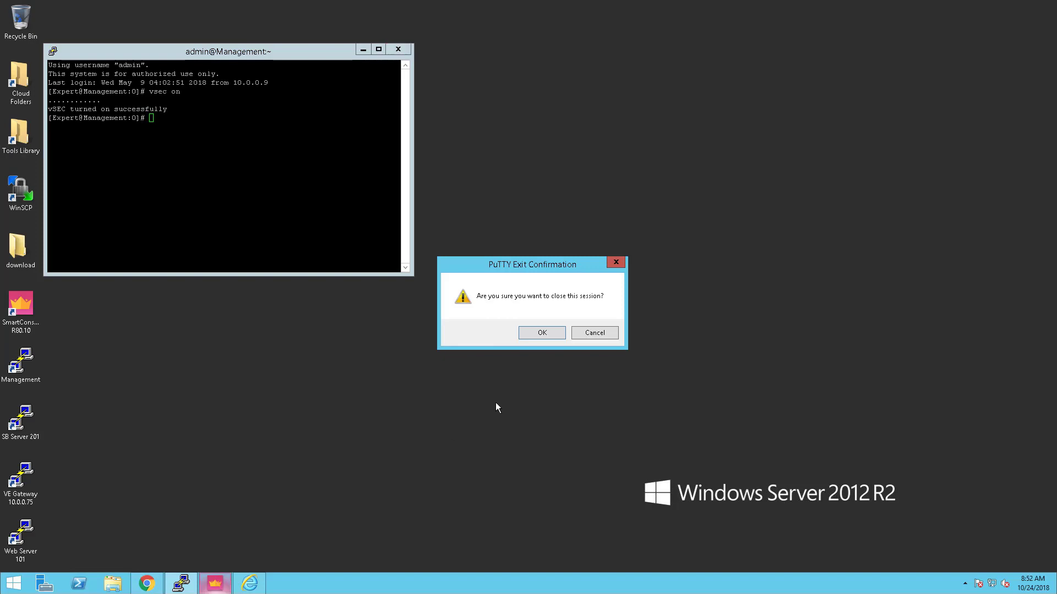
left_click(535, 337)
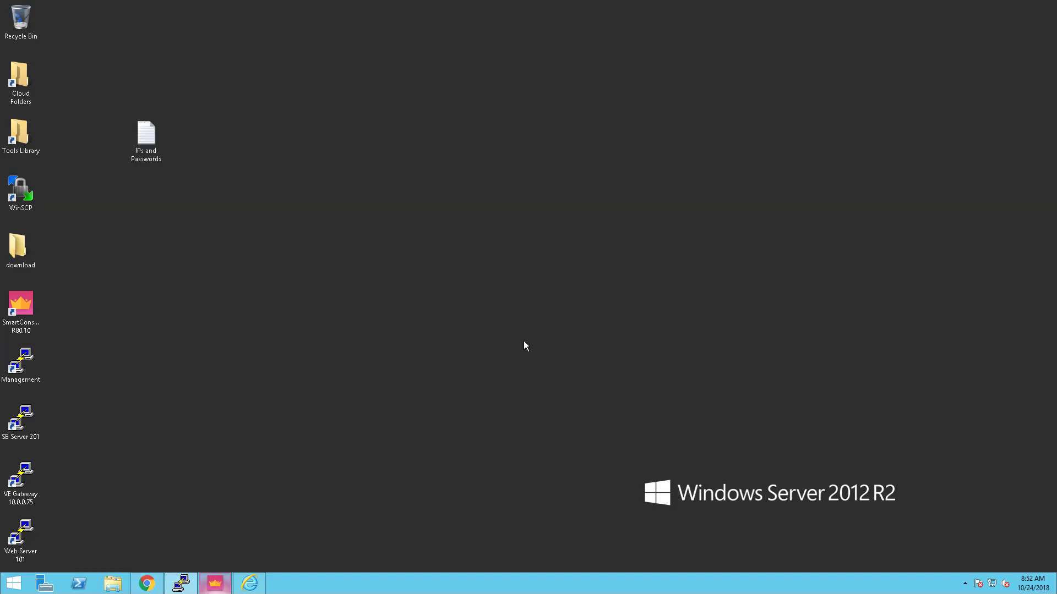
left_click(223, 591)
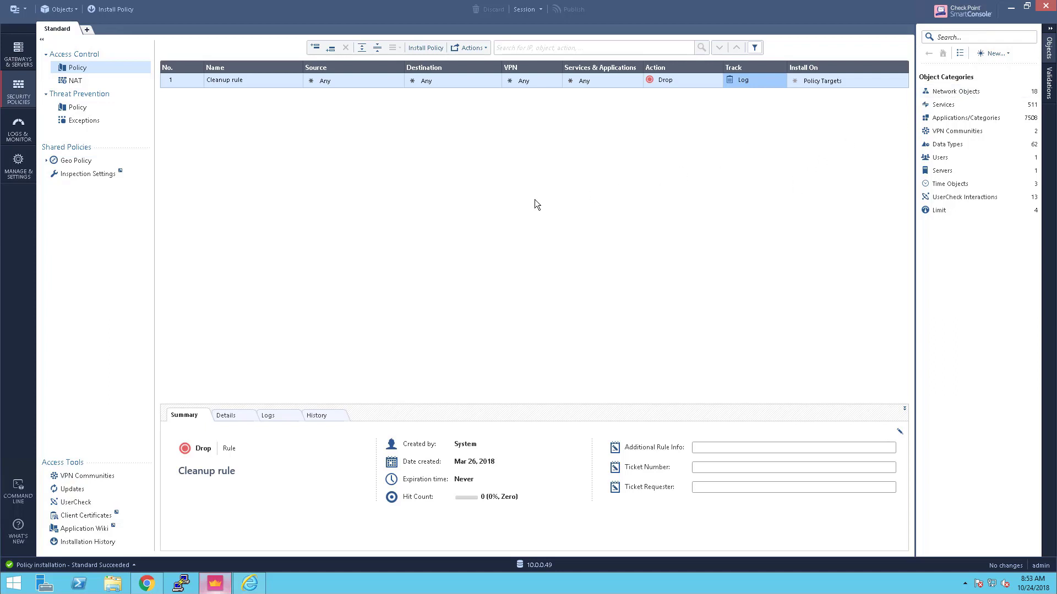
Create a vCenter server object named vCenter with hostname 10.0.0.9
left_click(998, 55)
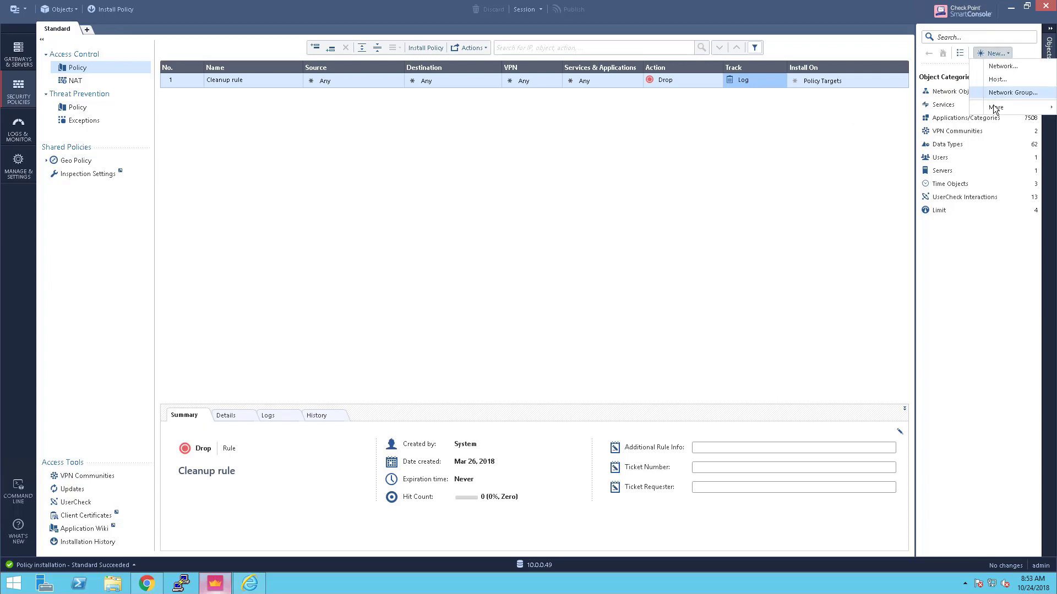
mouse_move(995, 110)
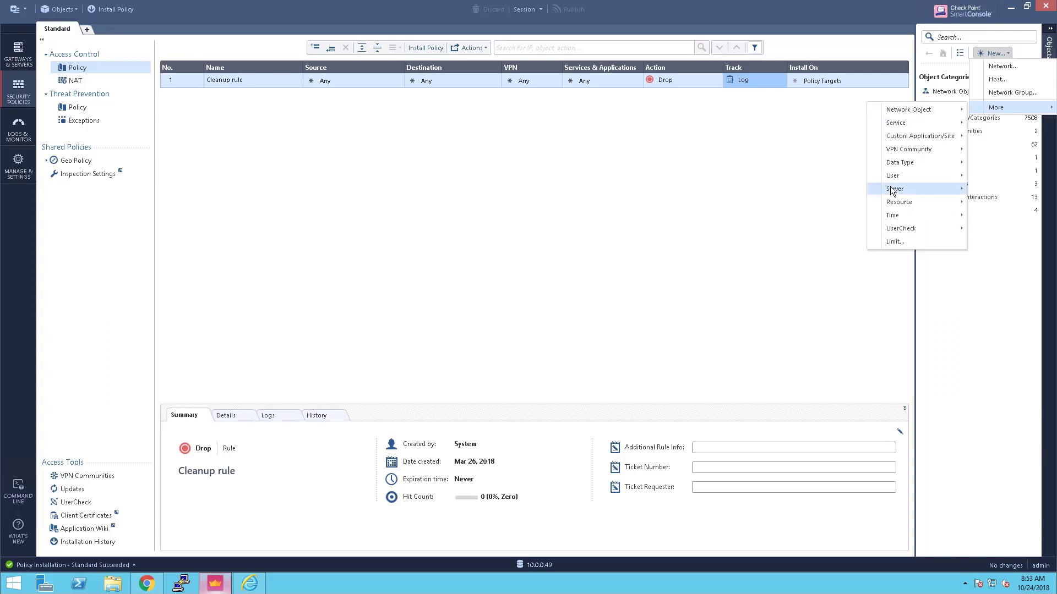
mouse_move(893, 190)
mouse_move(833, 196)
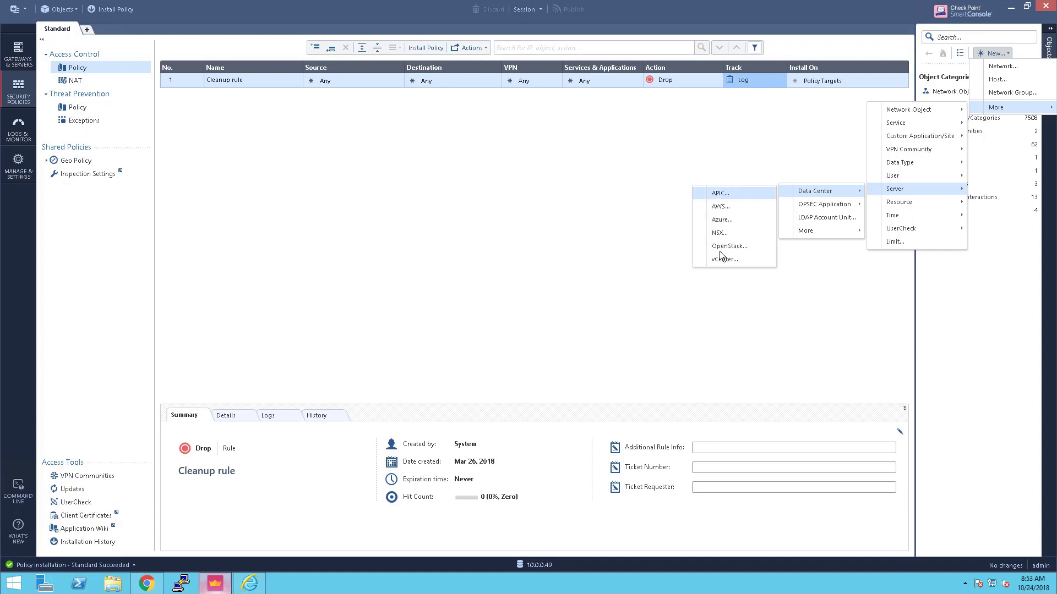
left_click(722, 259)
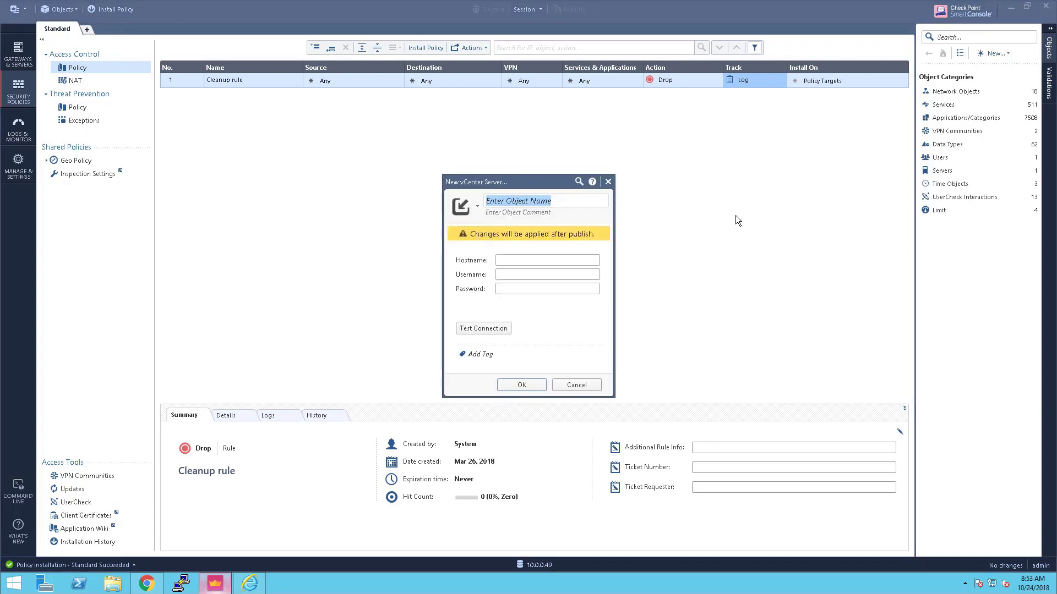
type("vCenter")
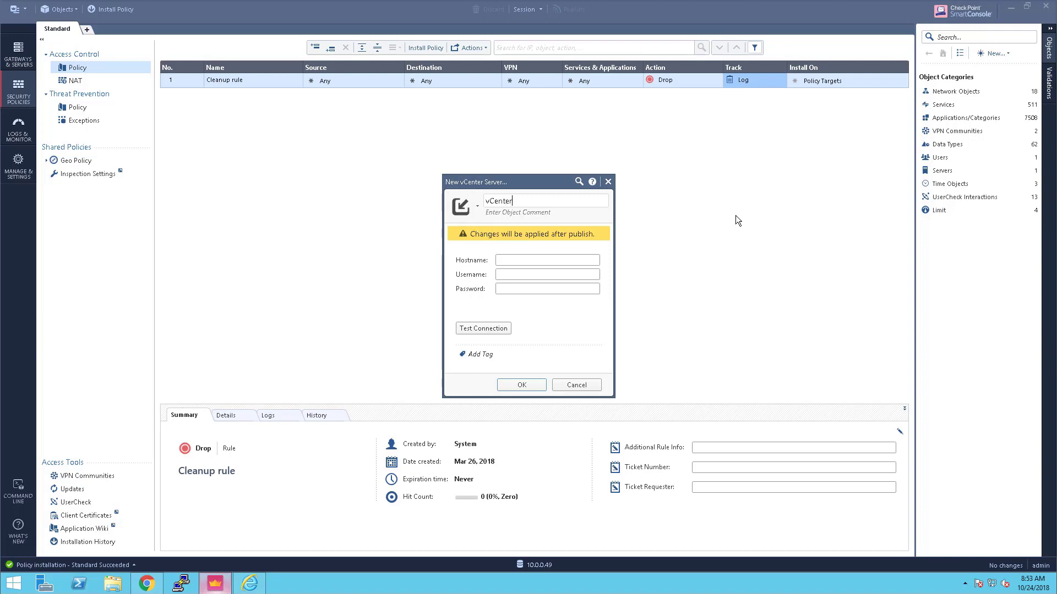
key("Tab")
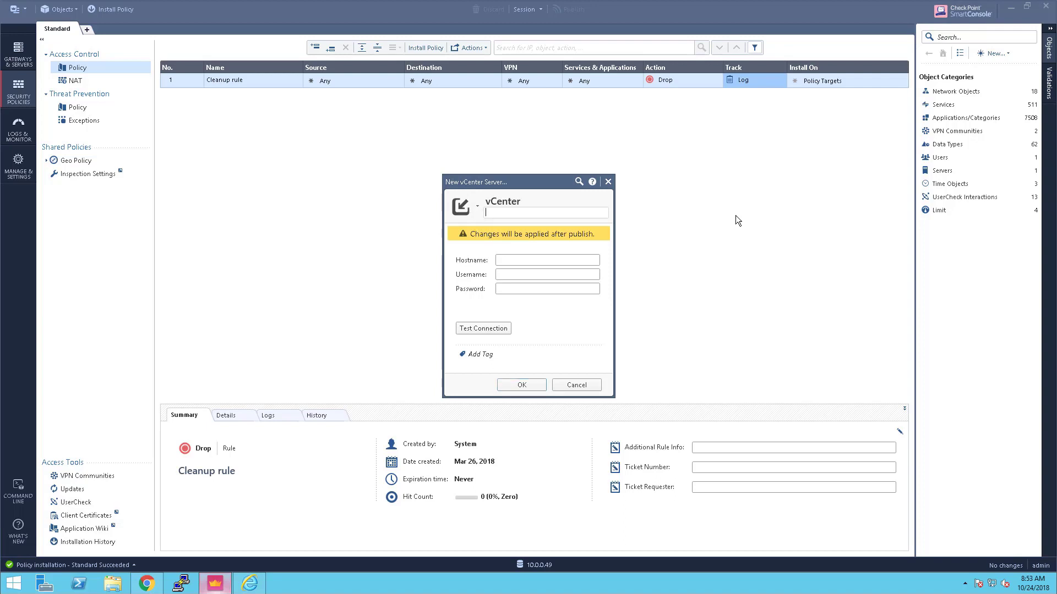
key("Tab")
type("10.0.0.9")
left_click(510, 275)
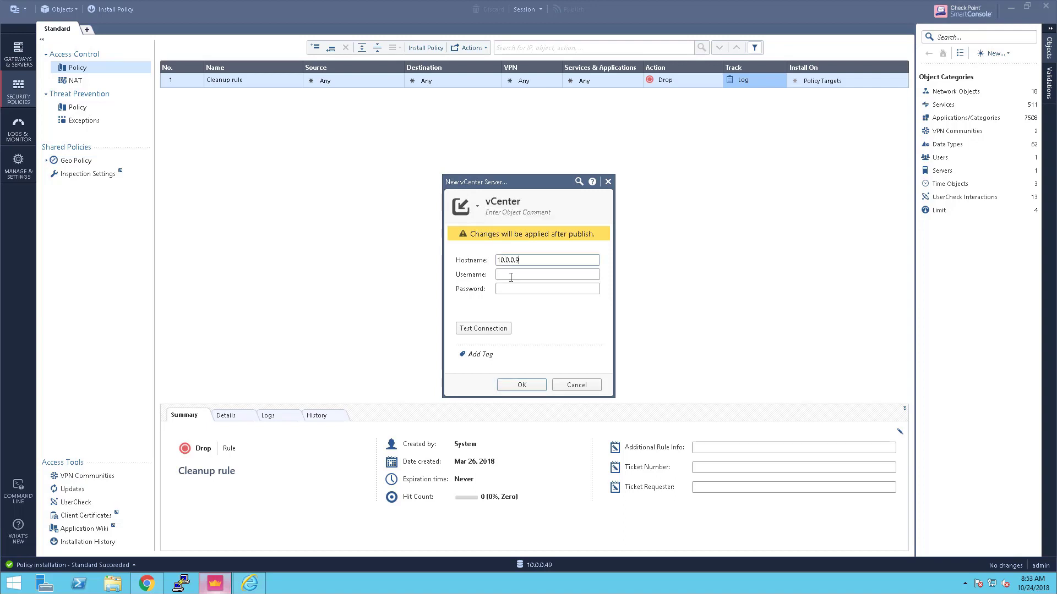
type("administrator@v")
type("sphere.local")
left_click(541, 291)
type("••")
type("••••")
left_click(495, 328)
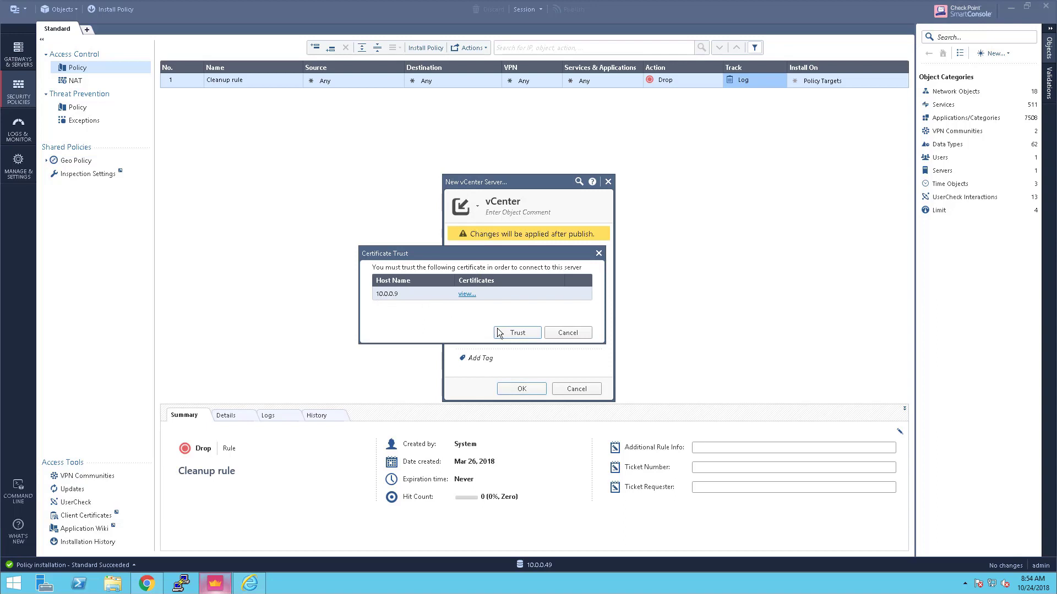
left_click(510, 334)
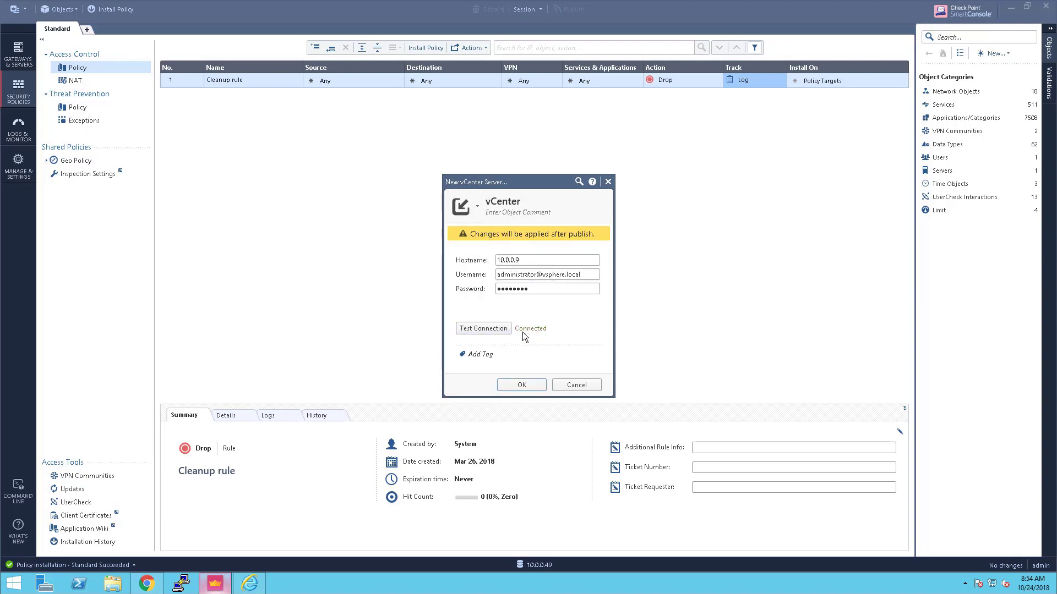
left_click(517, 384)
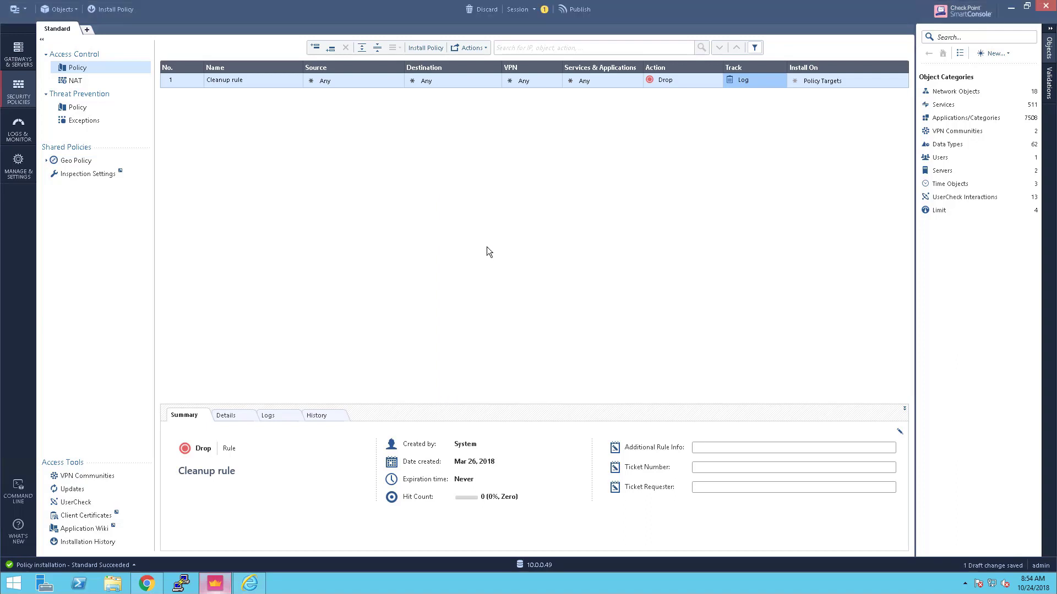
Publish the vCenter object and insert a new rule above the Cleanup rule
left_click(579, 11)
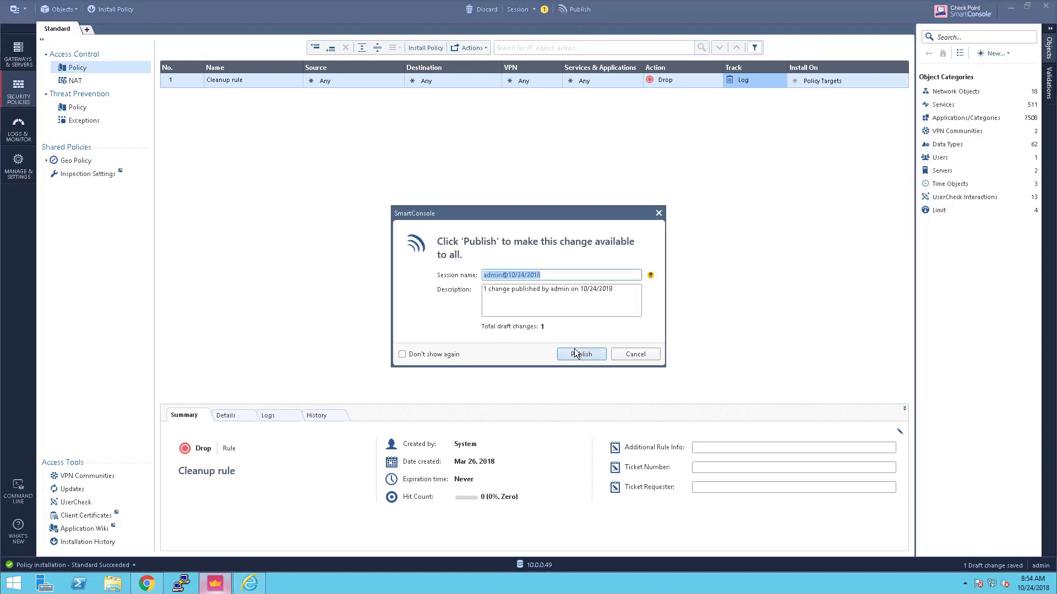
left_click(576, 353)
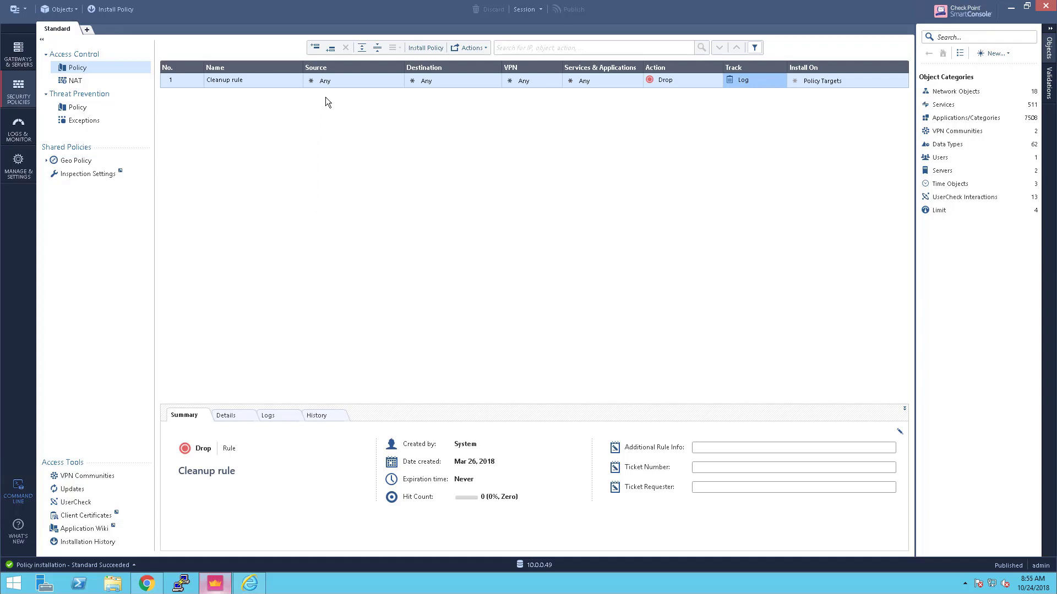
left_click(316, 48)
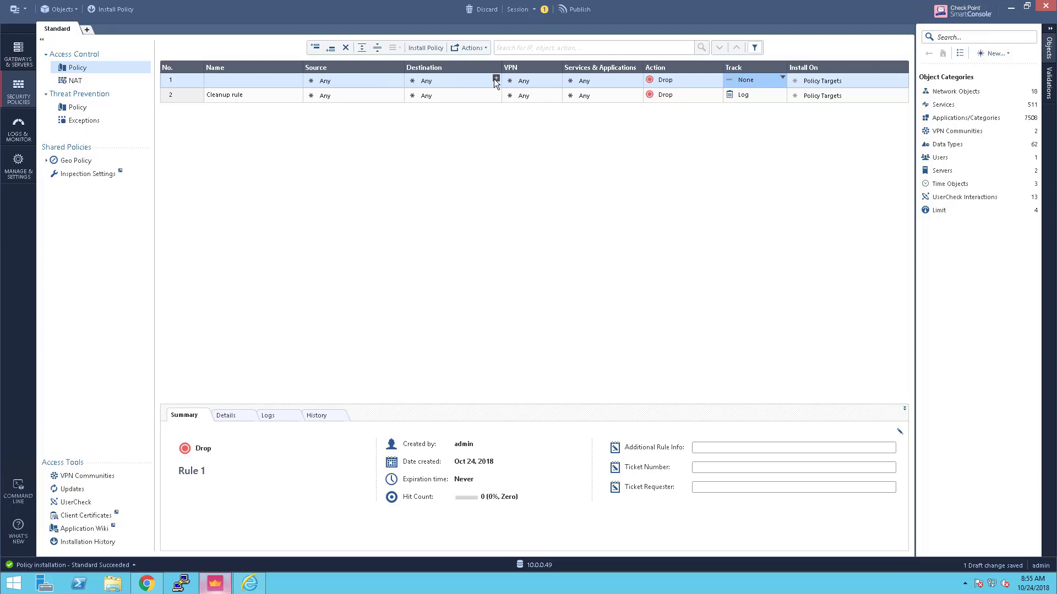
Set rule 1's destination to WEB-server-1 imported from vCenter
left_click(495, 78)
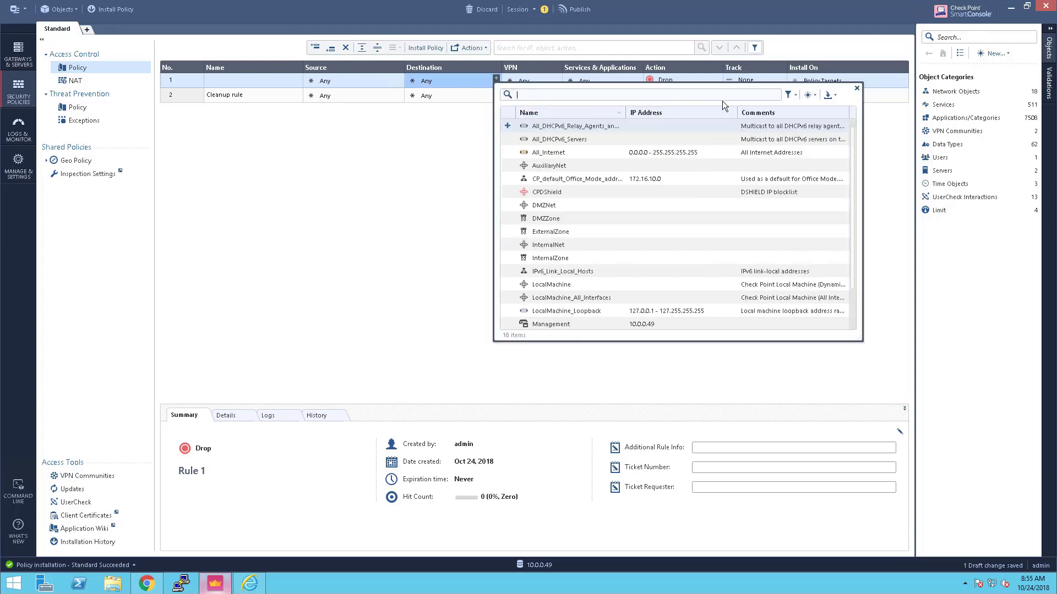
left_click(834, 95)
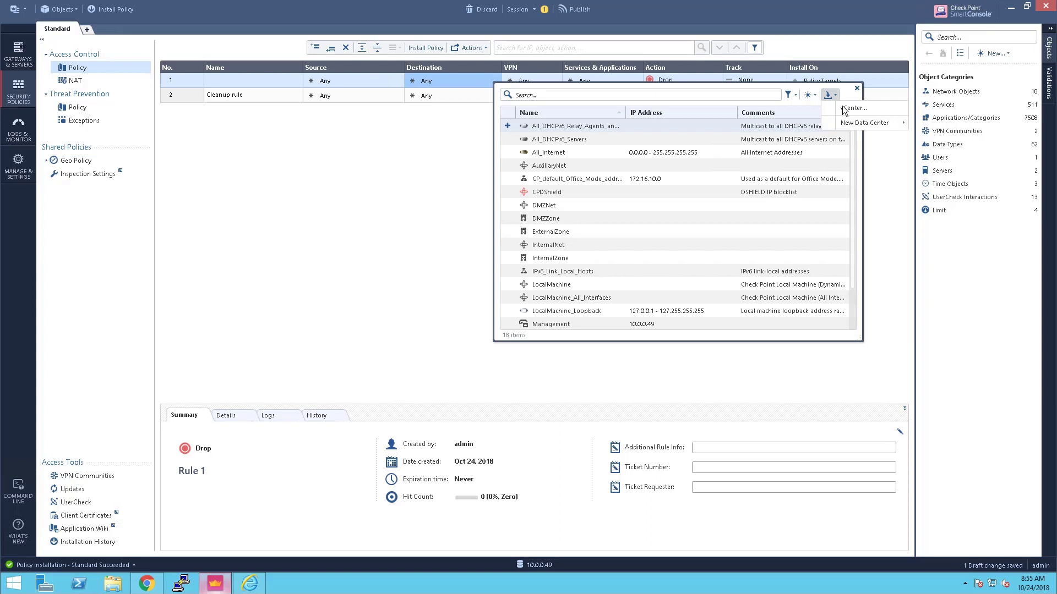
left_click(845, 108)
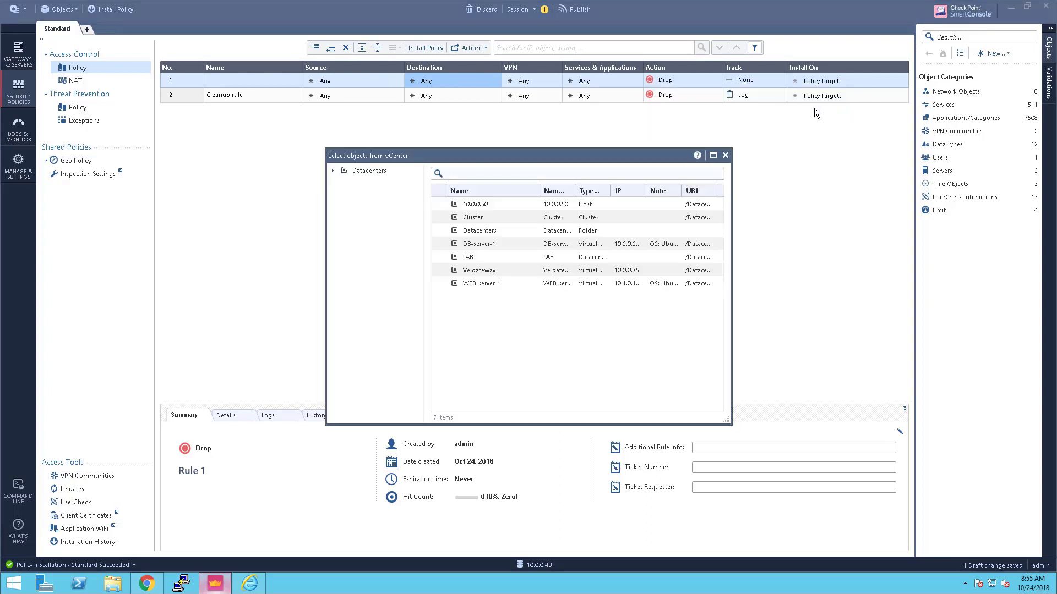
mouse_move(444, 287)
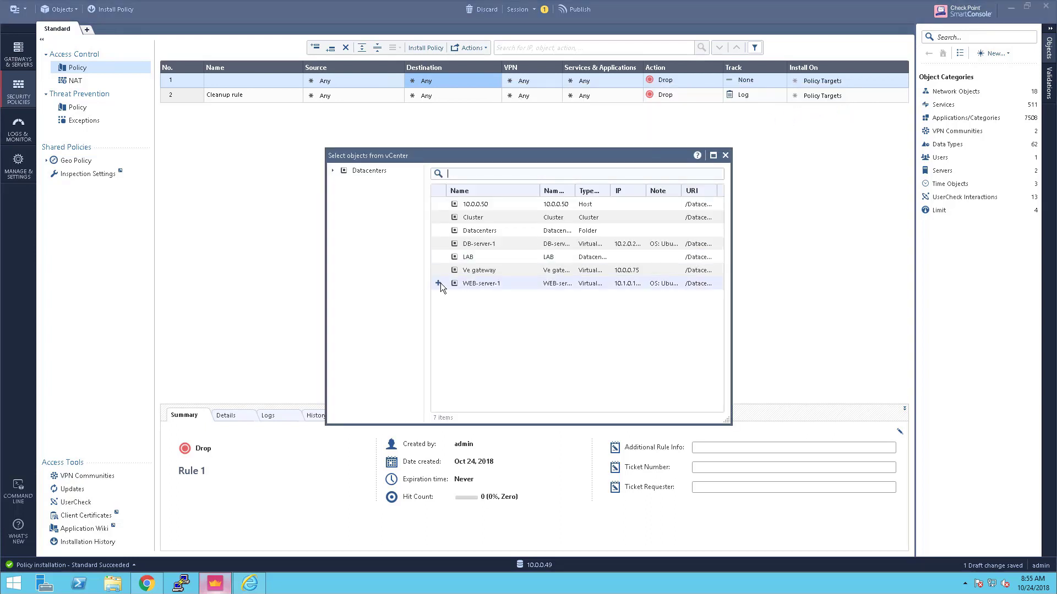
left_click(438, 283)
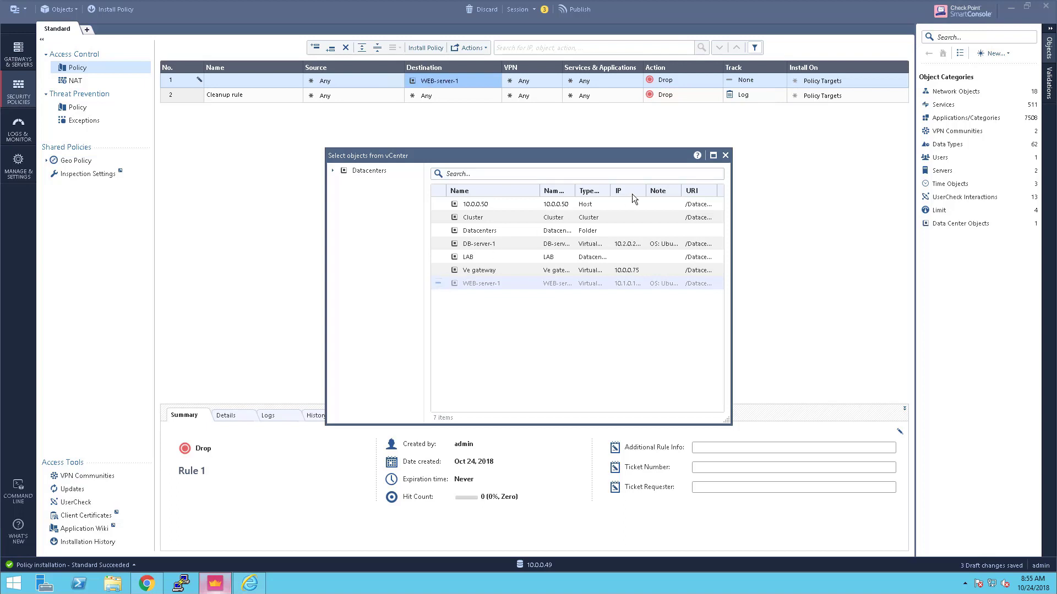
left_click(725, 155)
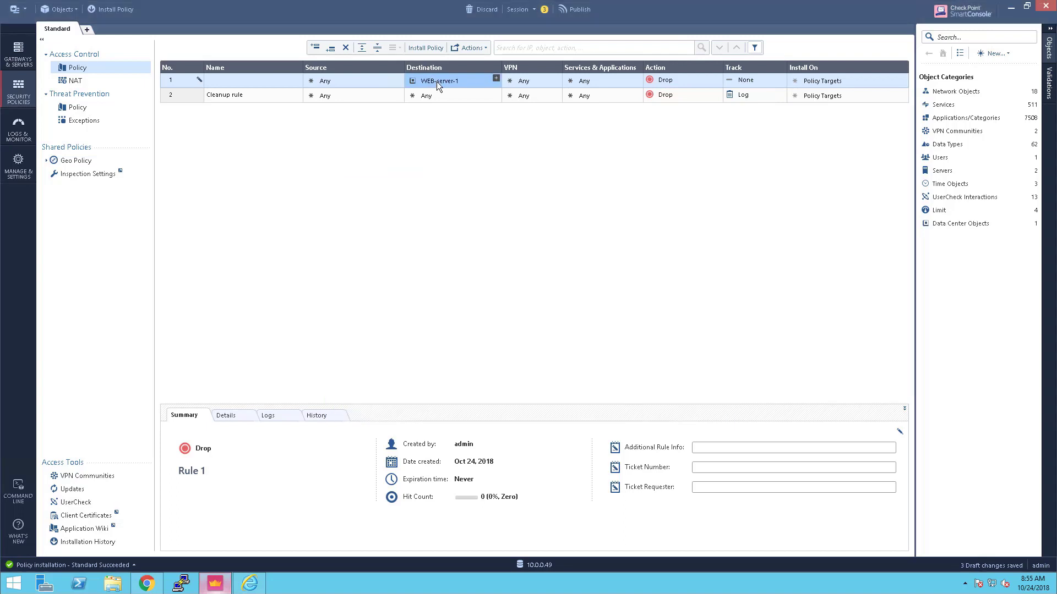
mouse_move(437, 81)
Give rule 1 the ssh and http services, Action Accept and Track Log
left_click(637, 80)
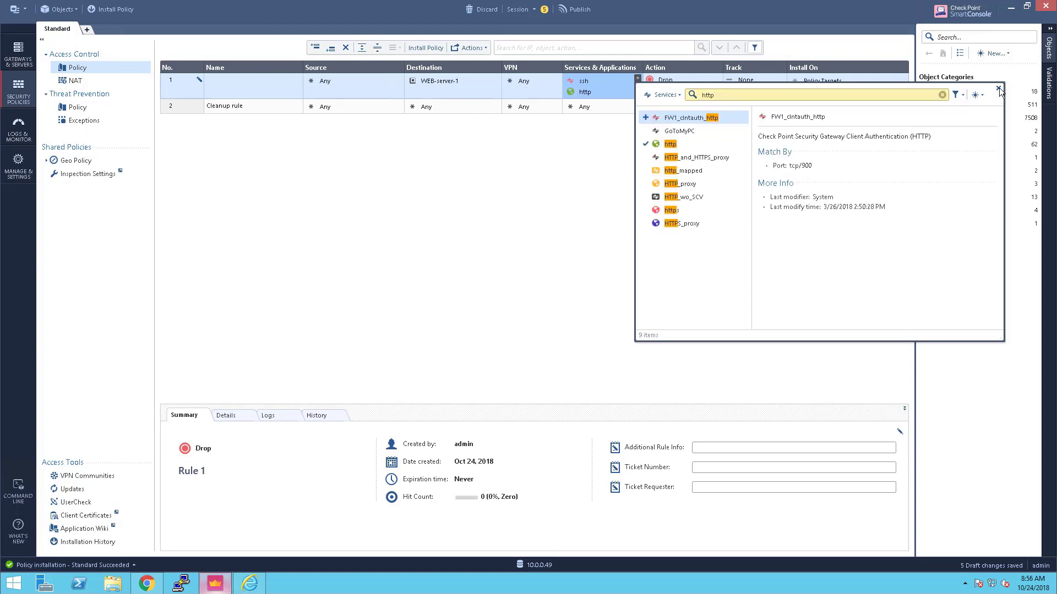
left_click(999, 89)
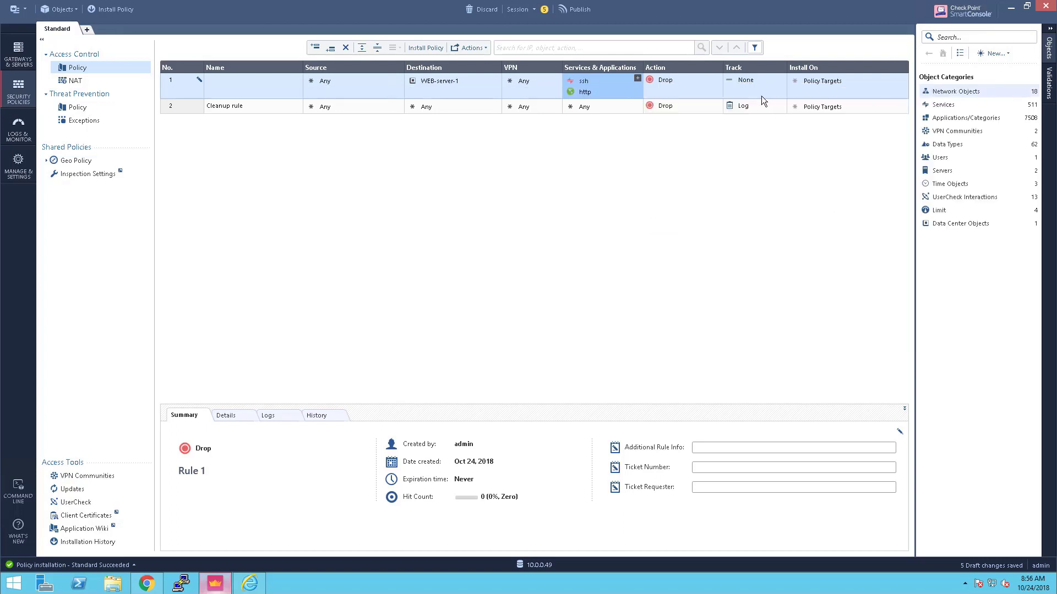
left_click(718, 81)
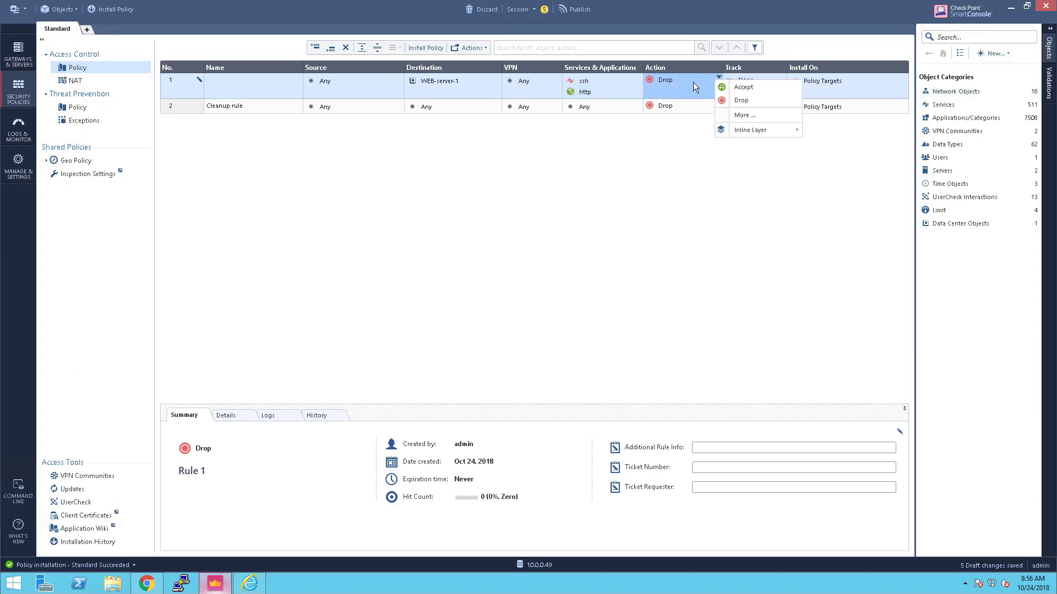
left_click(738, 87)
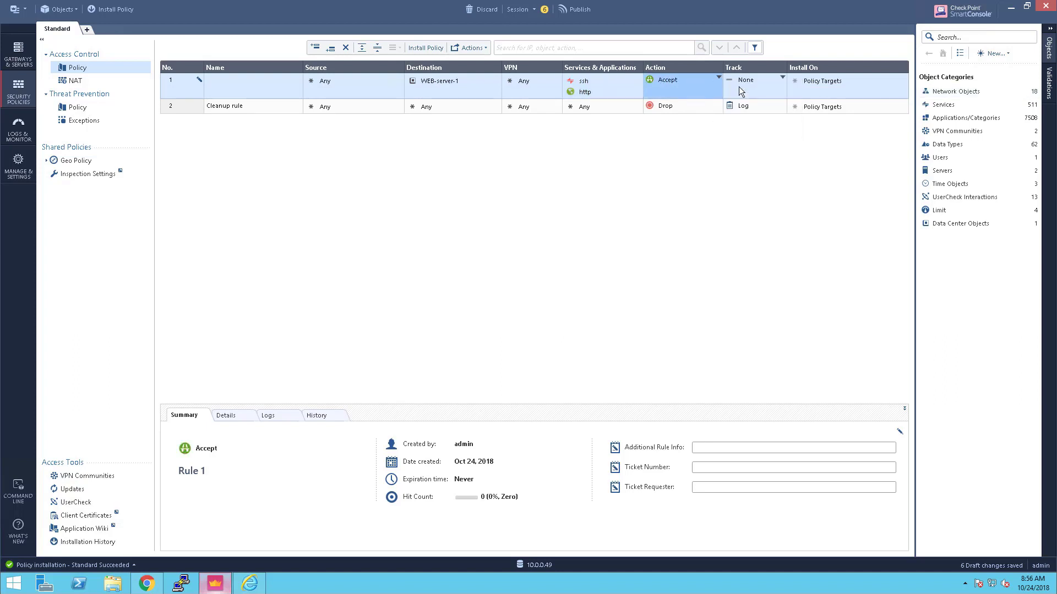
left_click(784, 80)
left_click(805, 102)
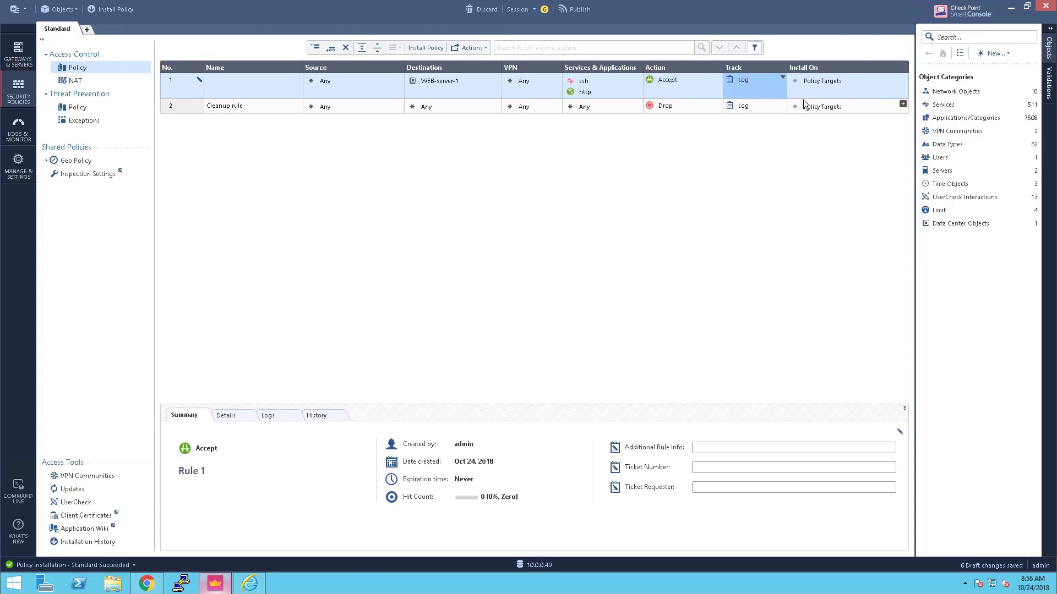
Add rule 2 with source WEB-server-1 and vCenter-imported destination DB-server-1
left_click(329, 50)
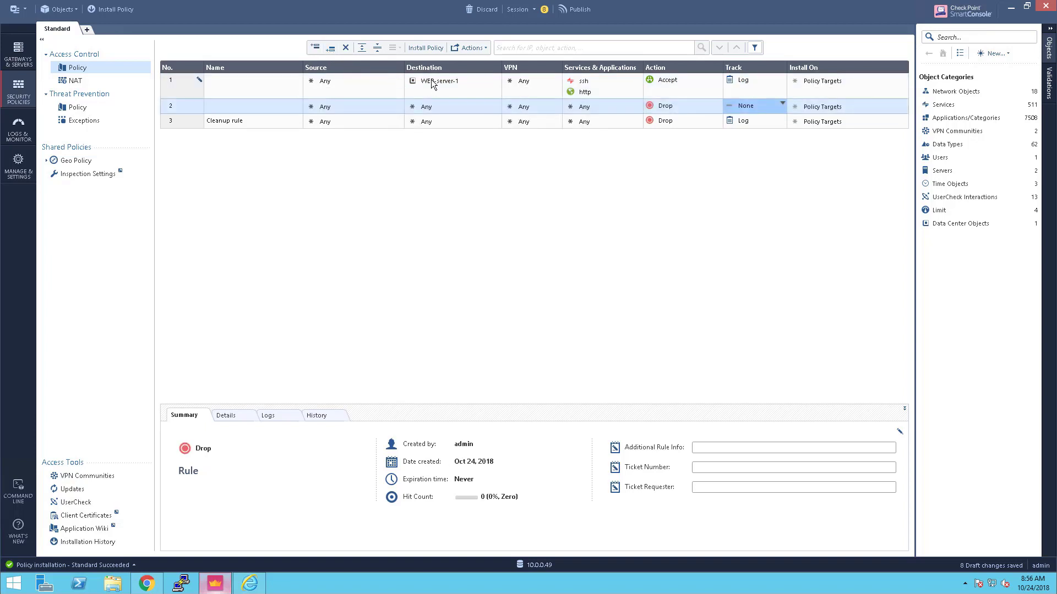
left_click_drag(357, 112, 356, 109)
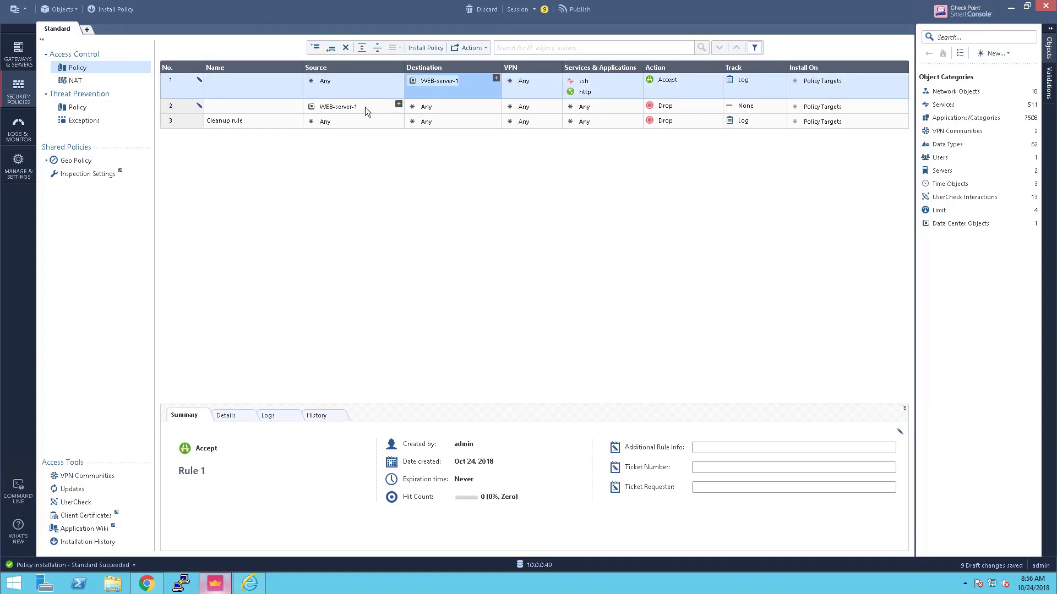
left_click(496, 104)
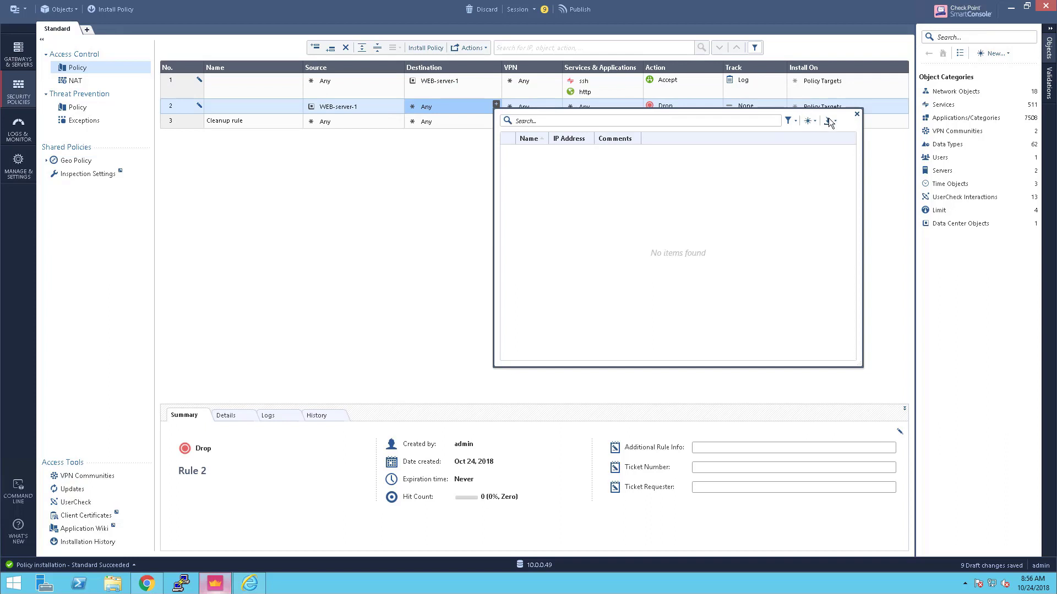
left_click(832, 119)
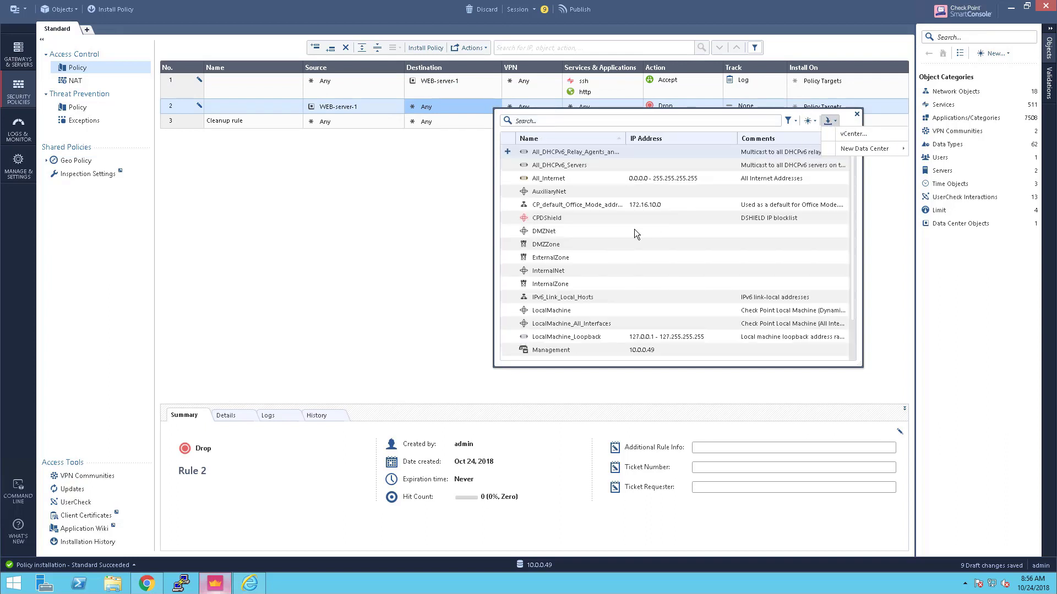
left_click(850, 134)
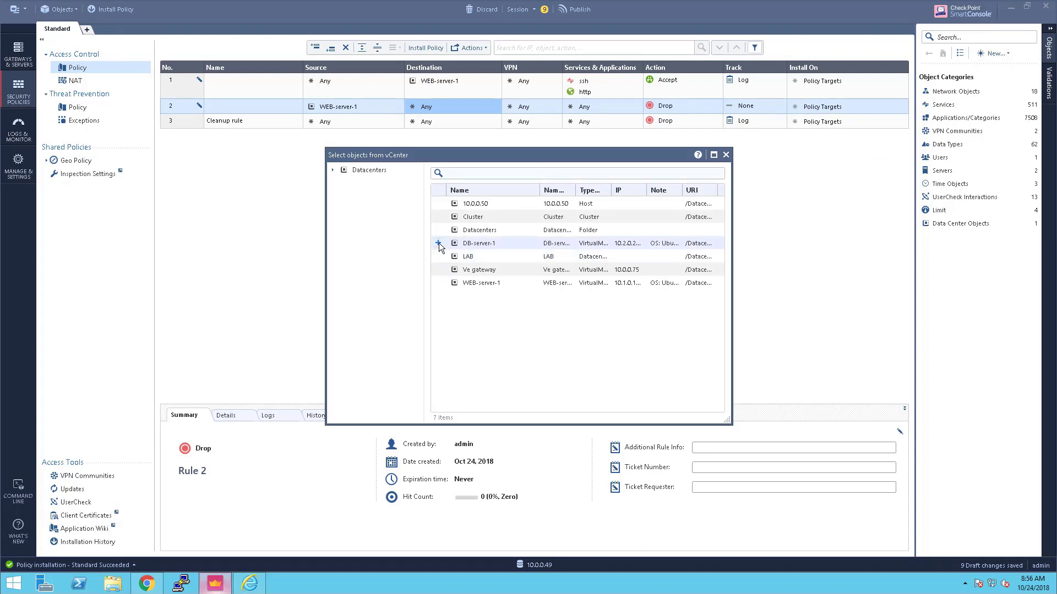
left_click(438, 243)
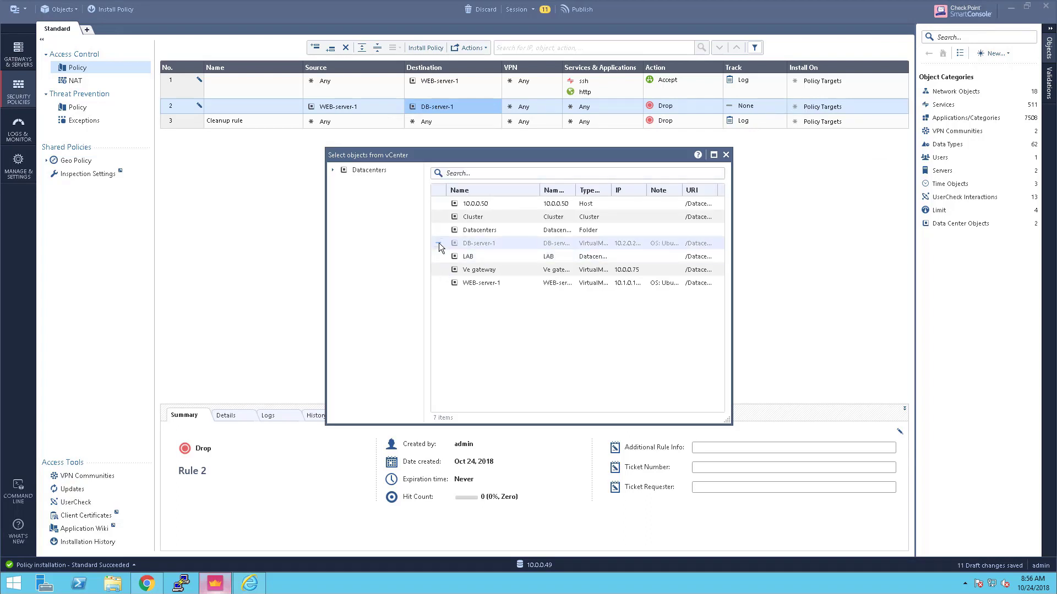
left_click(726, 155)
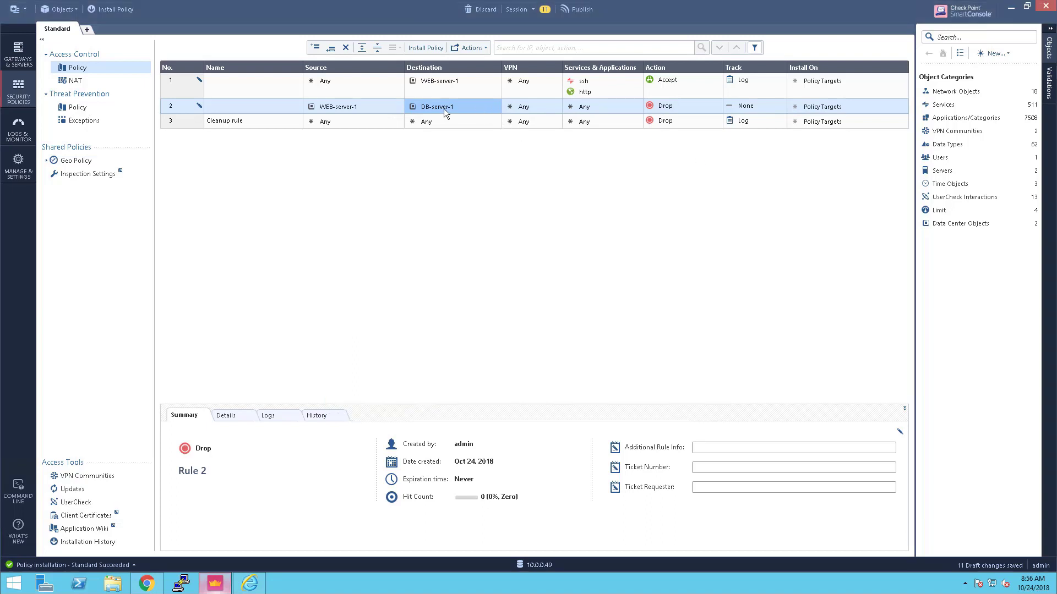
mouse_move(443, 108)
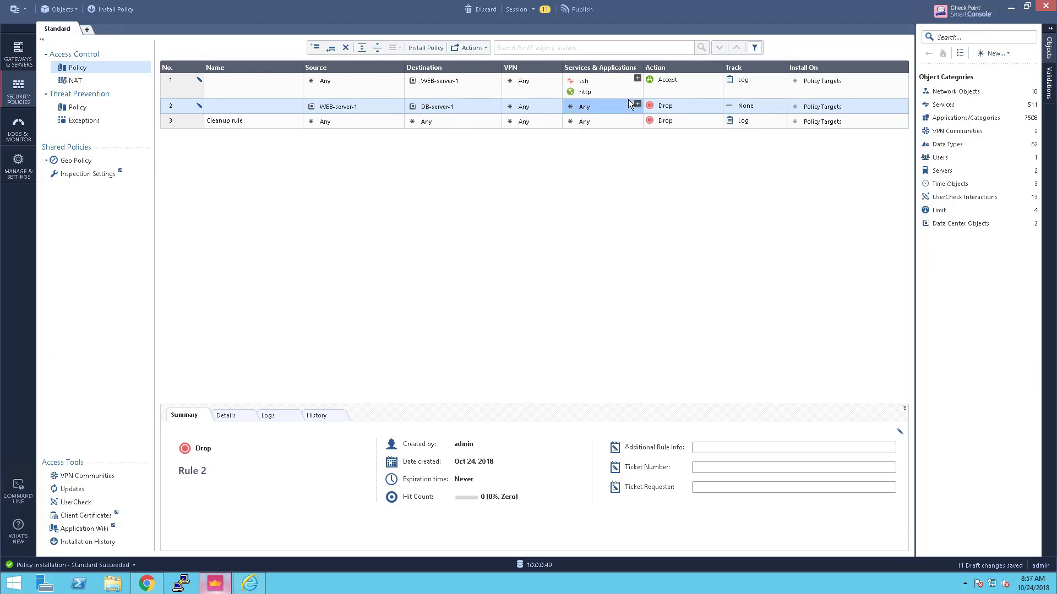
Add MS-SQL, icmp-proto and ssh as rule 2's services
left_click(637, 105)
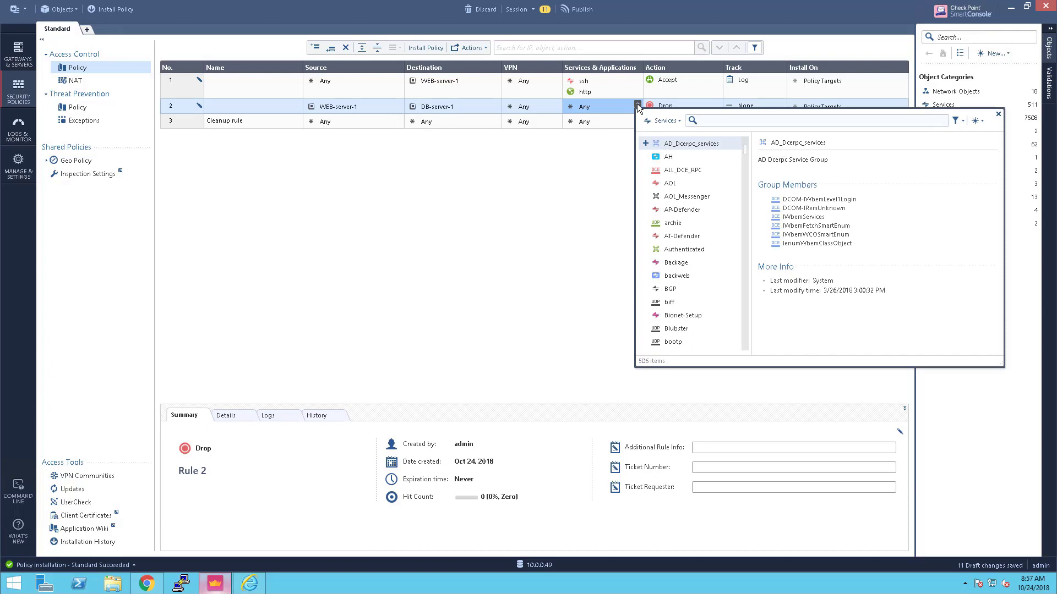
type("ms-s")
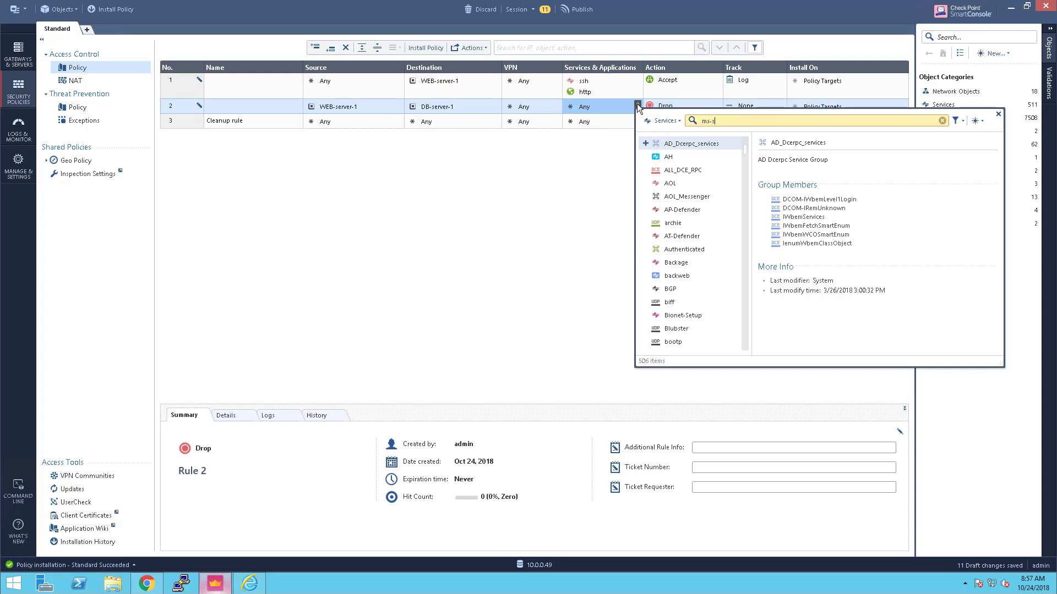
left_click(644, 144)
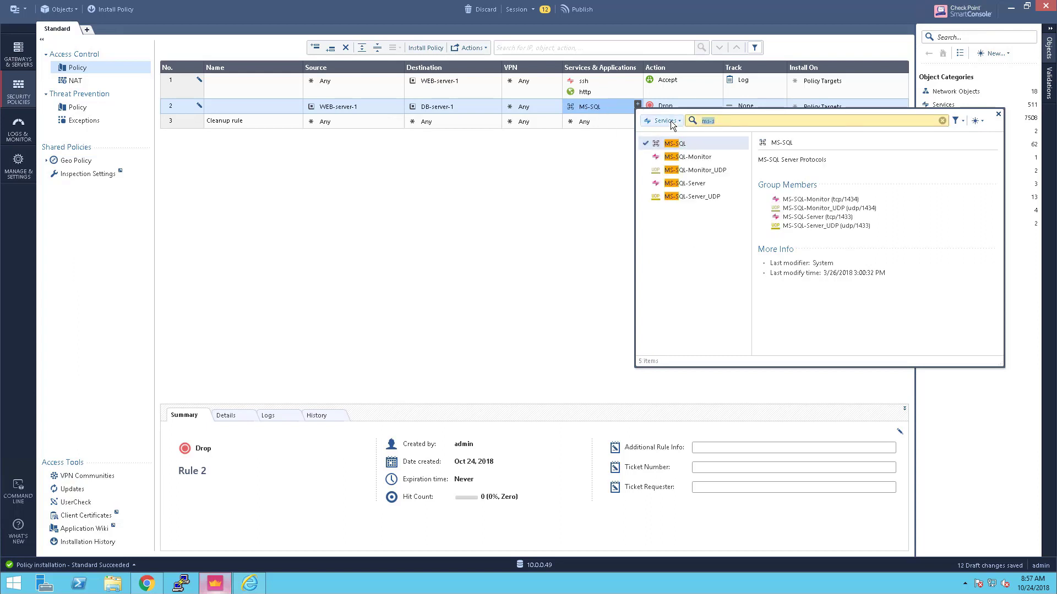
key("BackSpace")
type("icmp")
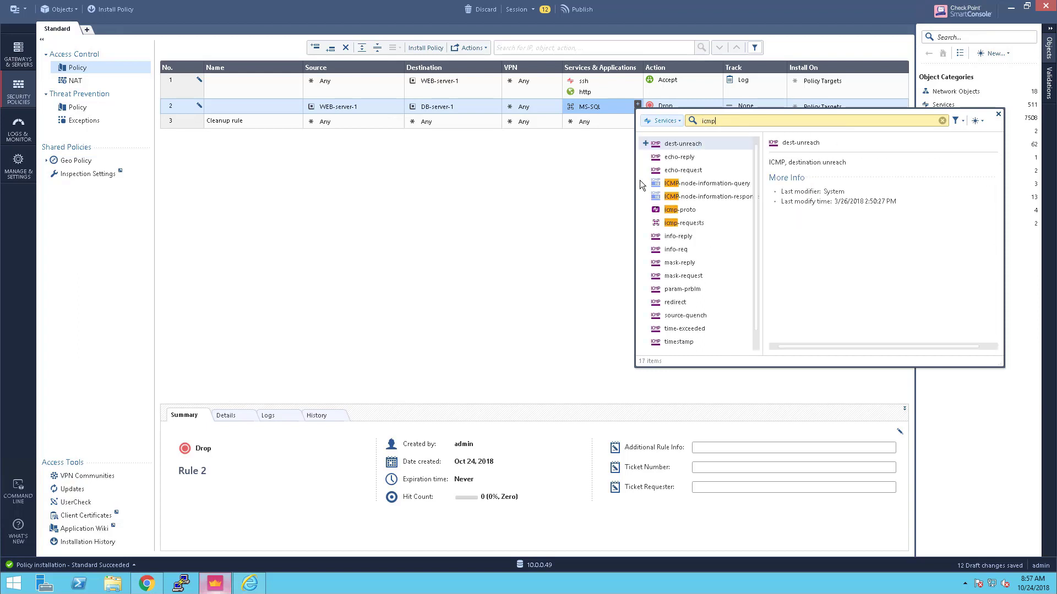
left_click(646, 208)
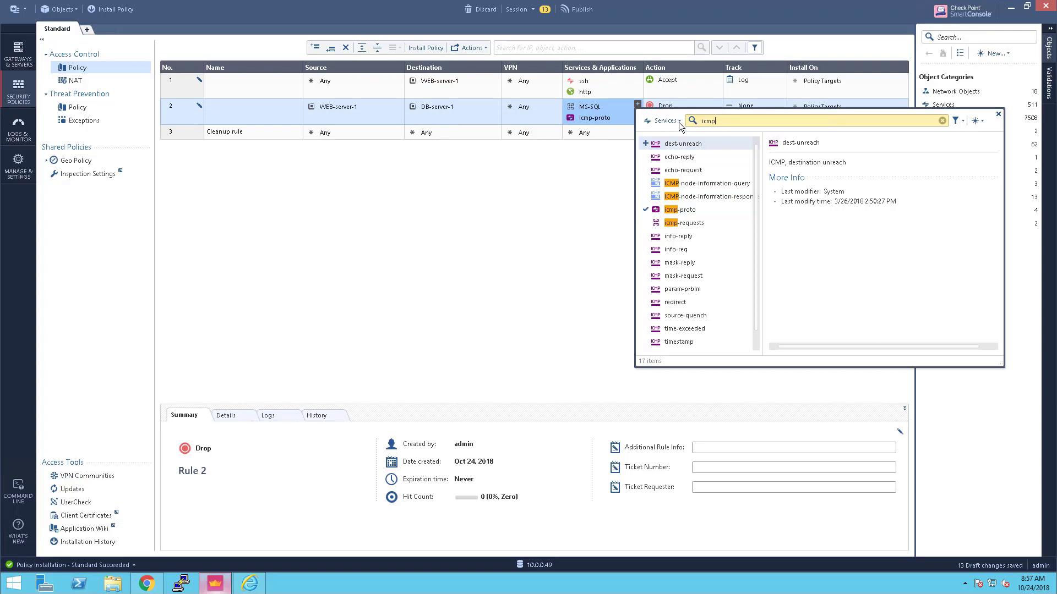
left_click_drag(717, 121, 678, 122)
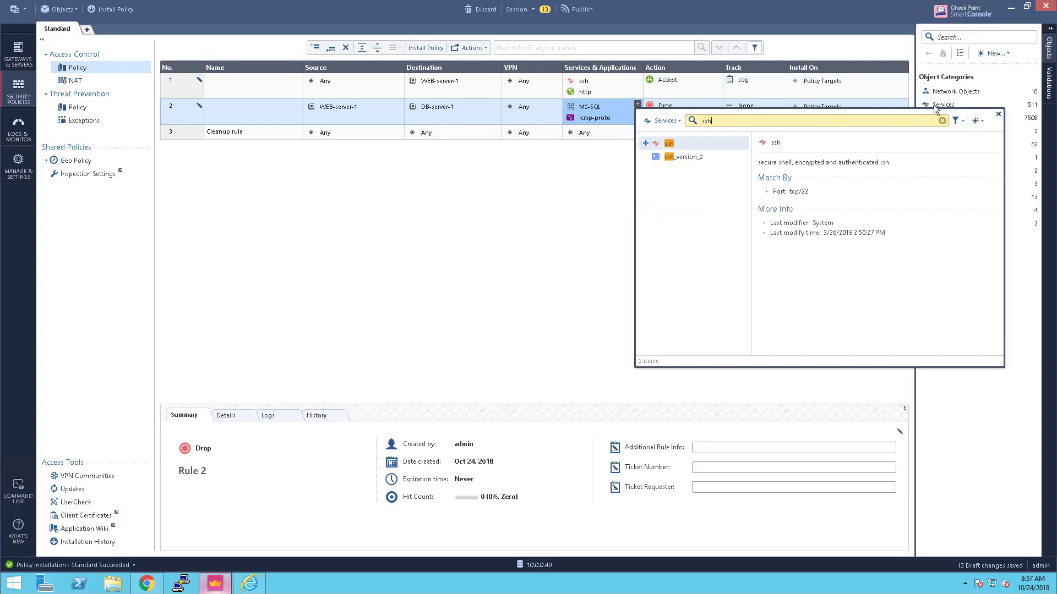
left_click(998, 116)
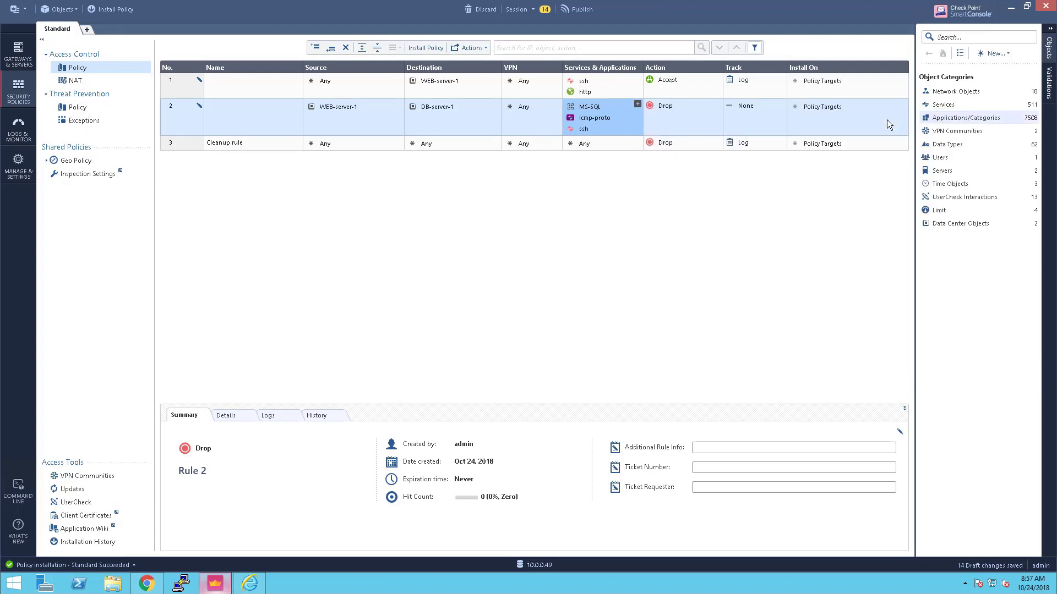
Set rule 2's Action to Accept and Track to Log
left_click(718, 106)
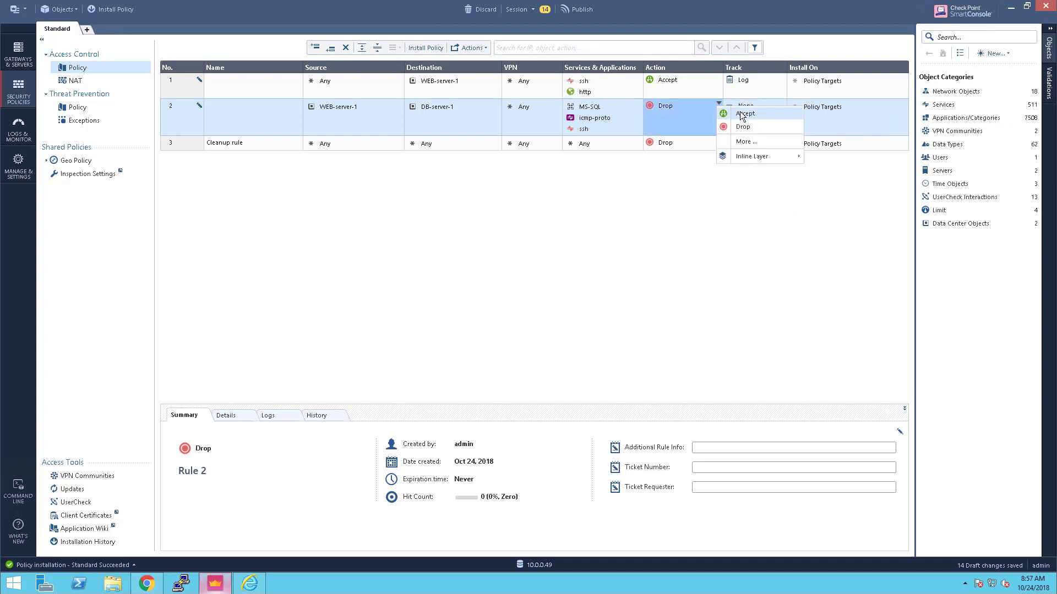
left_click(743, 114)
left_click(782, 104)
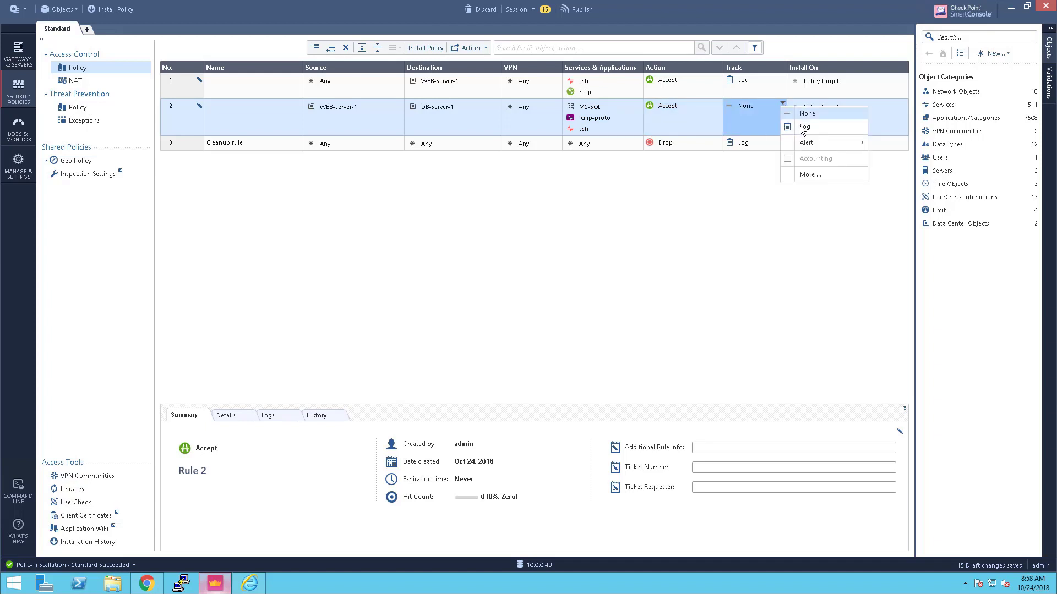
left_click(800, 126)
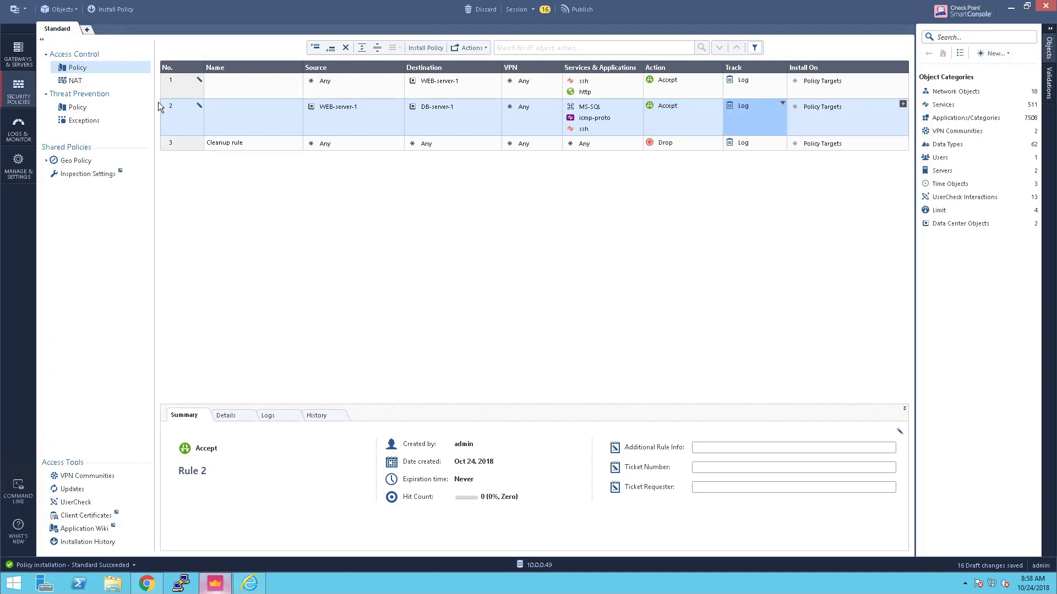
Publish and install the policy on VE-Gateway, then minimize SmartConsole
left_click(108, 10)
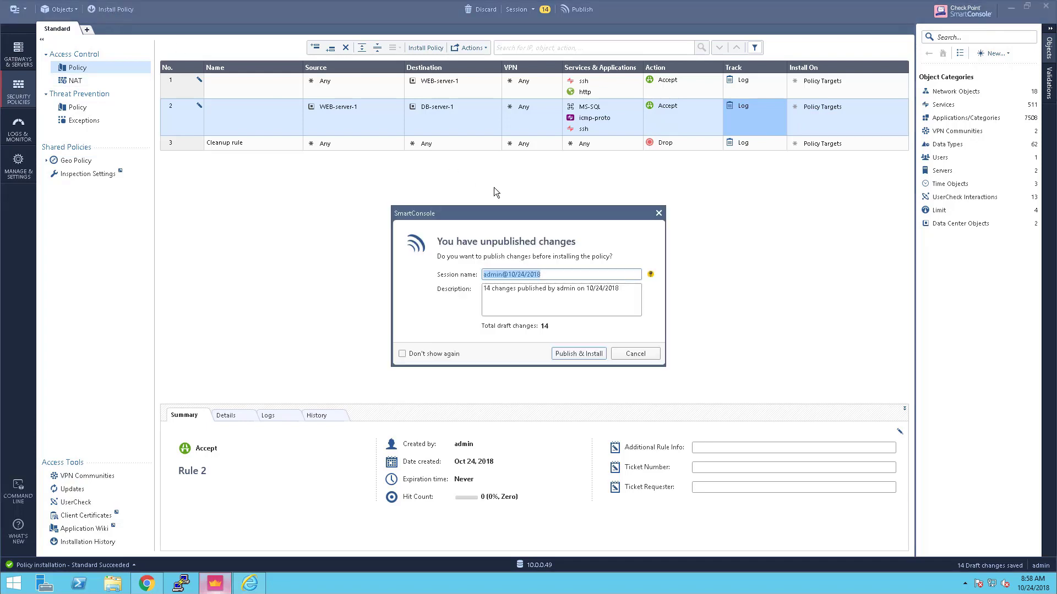
left_click(566, 357)
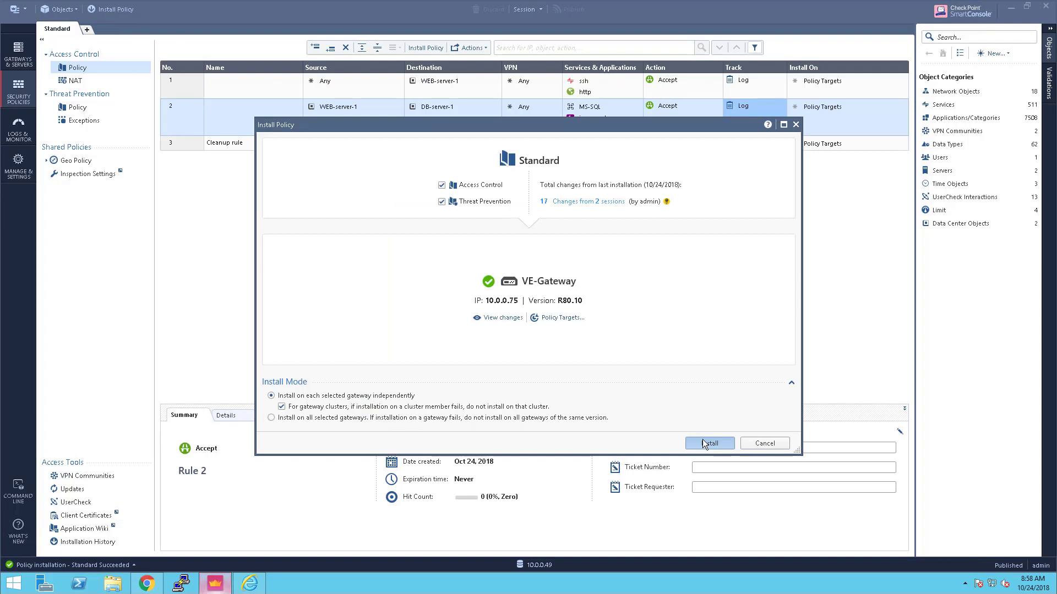
left_click(702, 439)
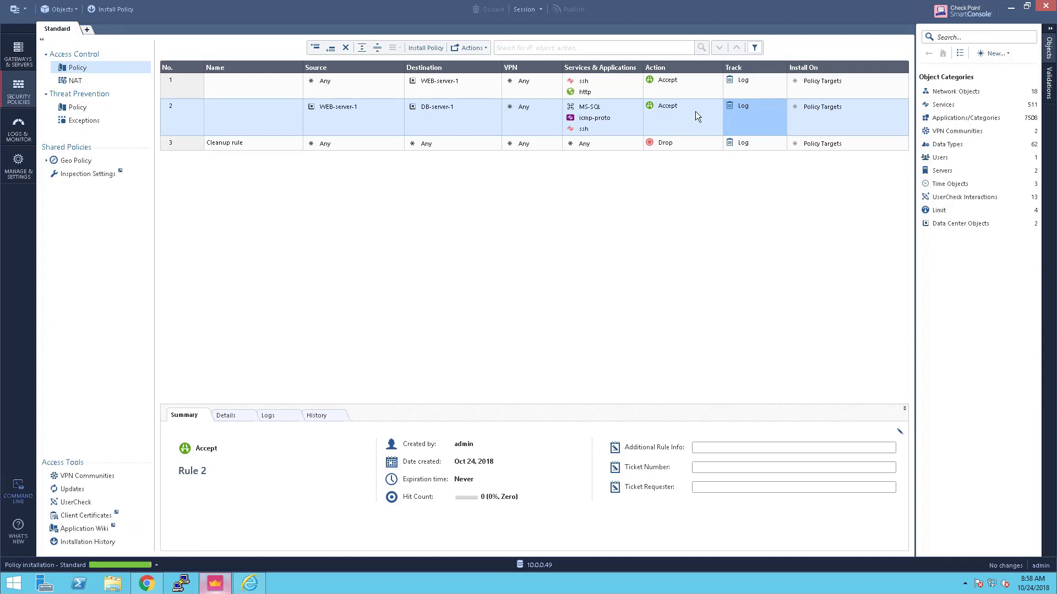
left_click(1013, 7)
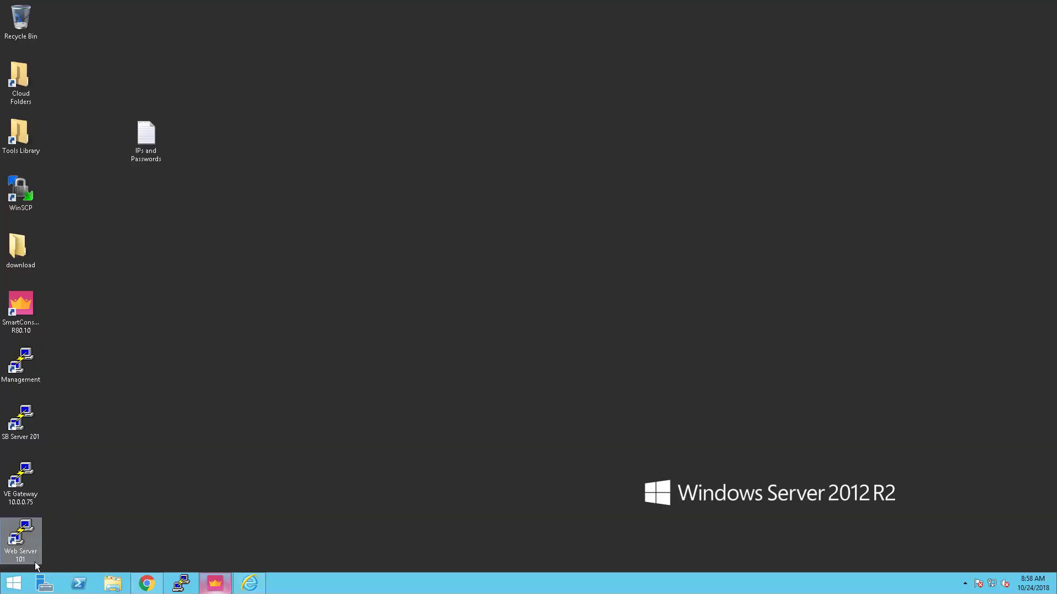
SSH into Web Server 101 and run connection-test.sh to confirm pings to 10.2.0.201 succeed
double_click(22, 535)
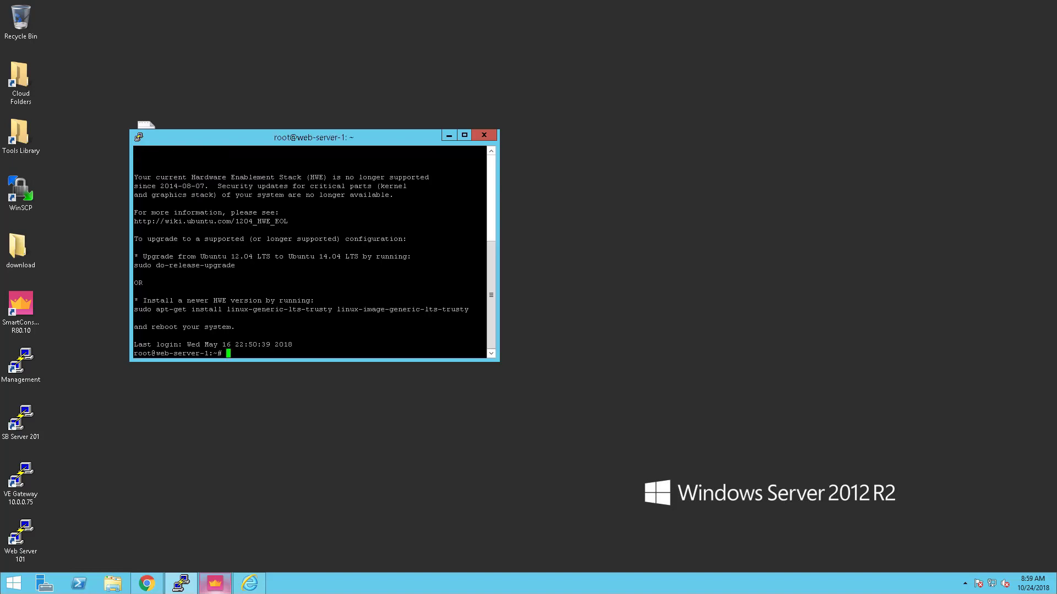
type("./connection-test.sh")
key("Return")
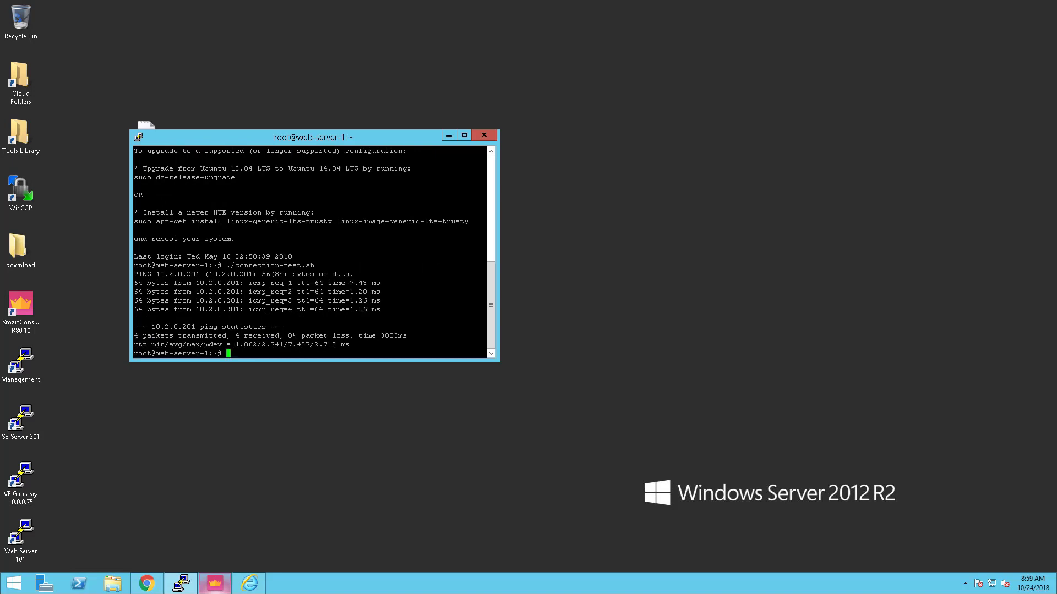
Run exec_sql_query_on_db.sh to verify the database connection, then view SmartConsole's Logs & Monitor
type("./ex")
key("Tab")
key("Return")
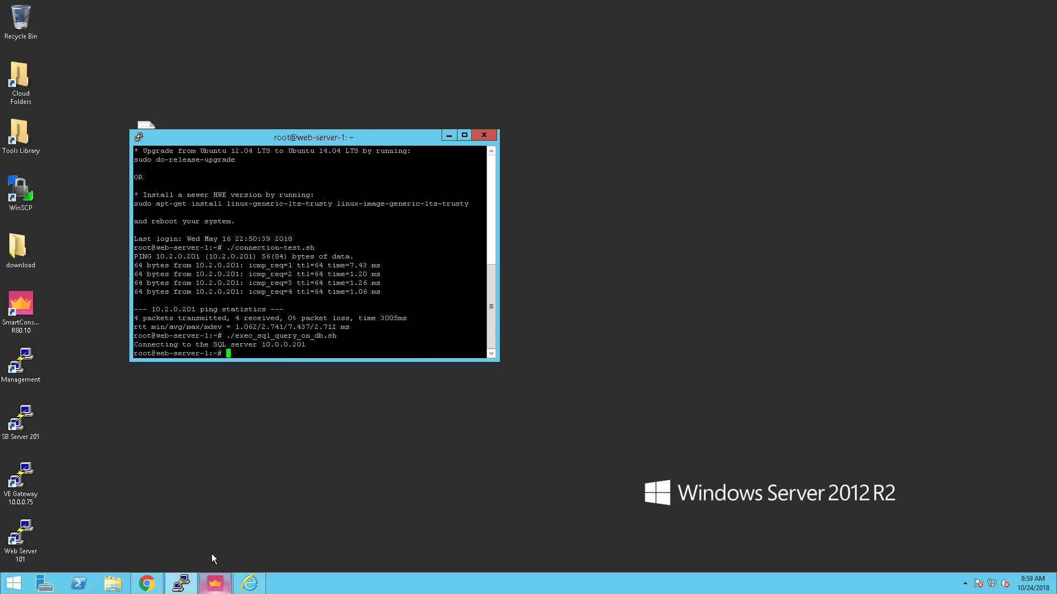
left_click(215, 583)
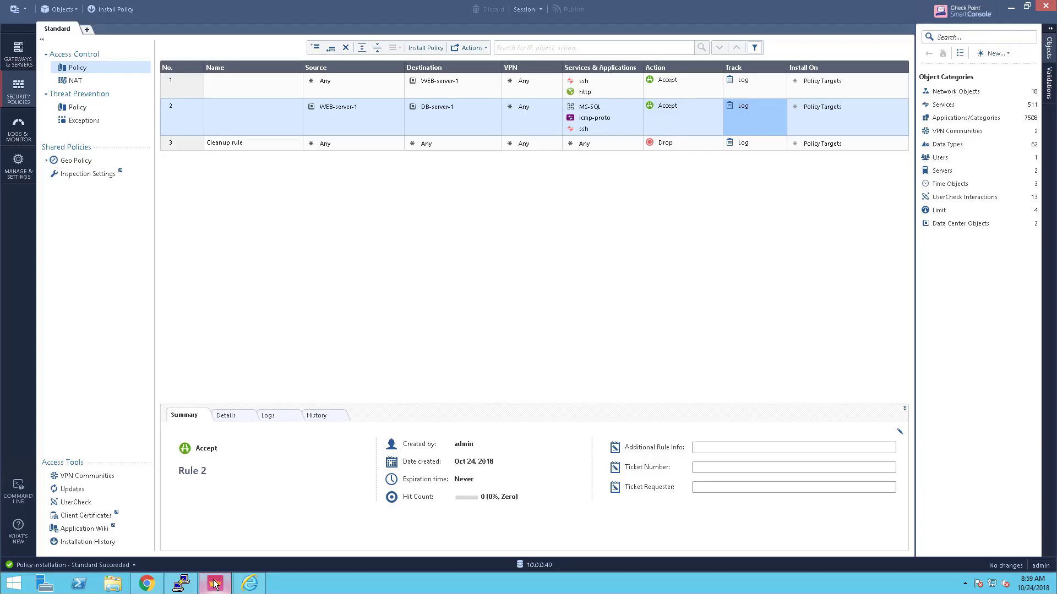
left_click(22, 134)
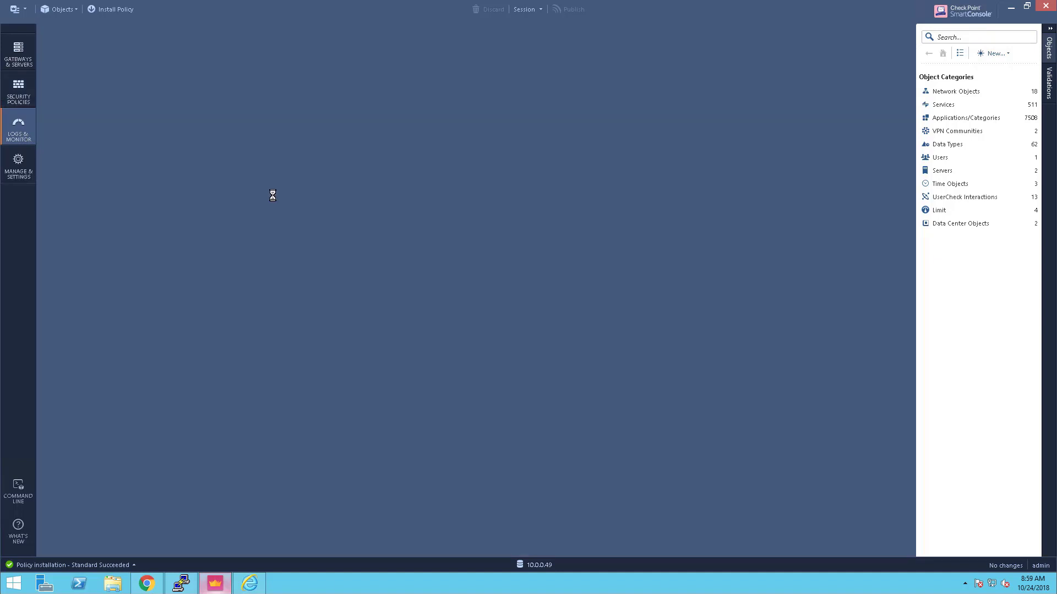